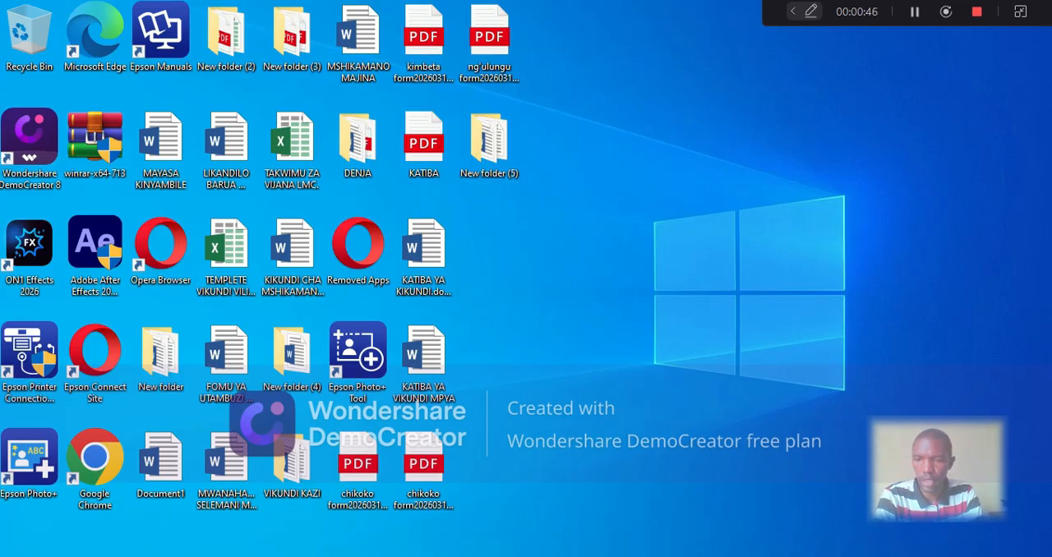
Launch Excel 2013, dismiss the Activation Wizard and create a blank workbook
left_click(169, 556)
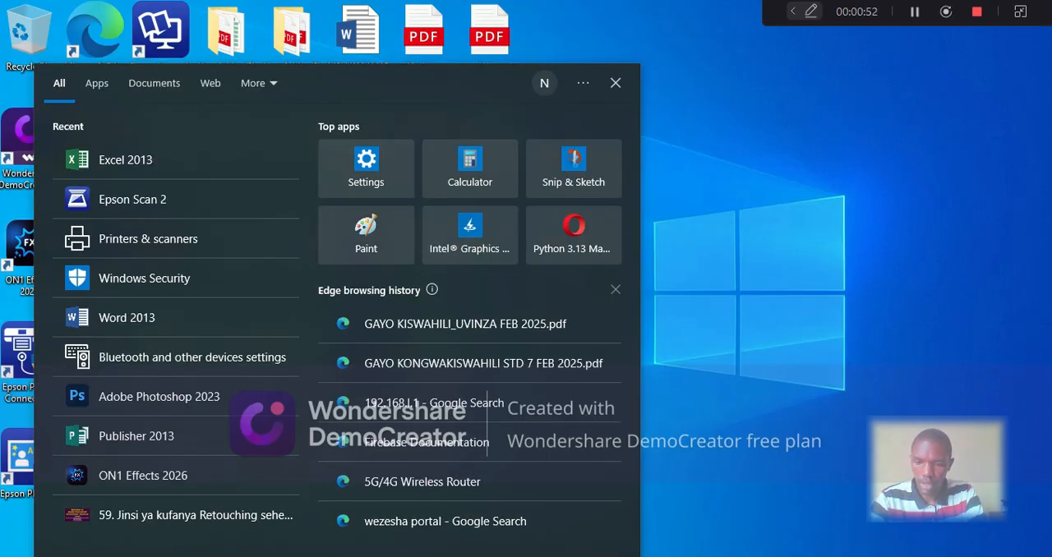
type("exc")
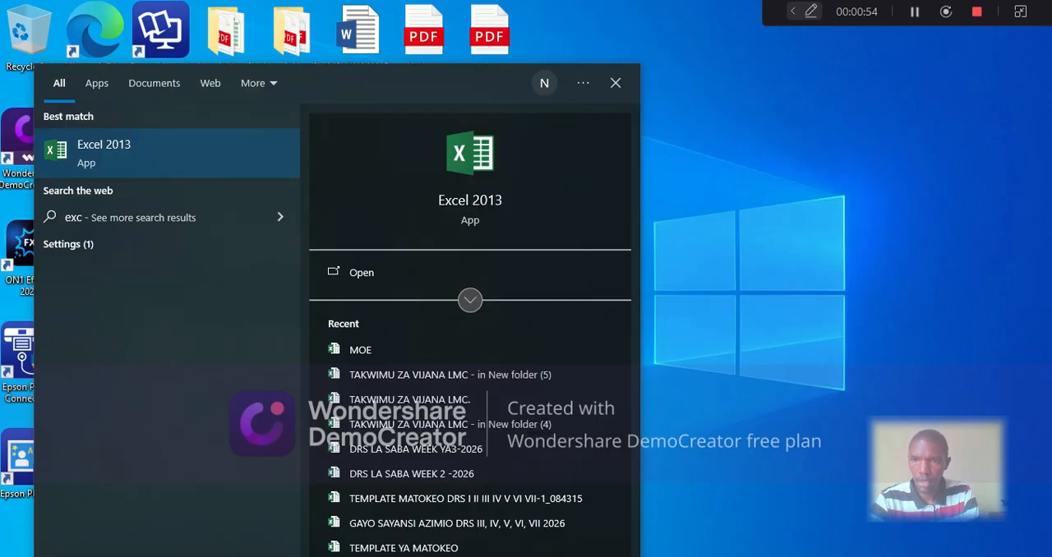
left_click(165, 156)
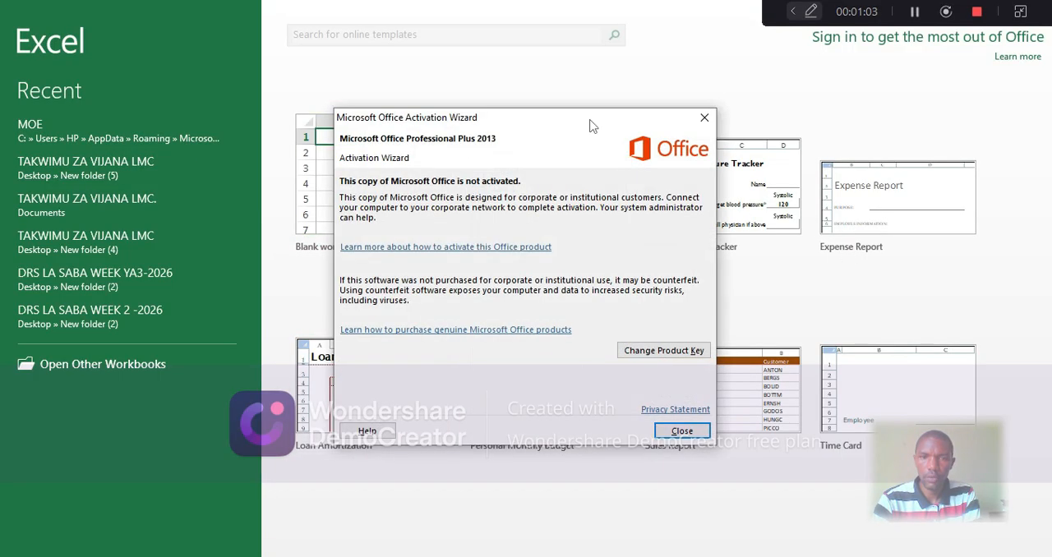
left_click(705, 118)
left_click(389, 184)
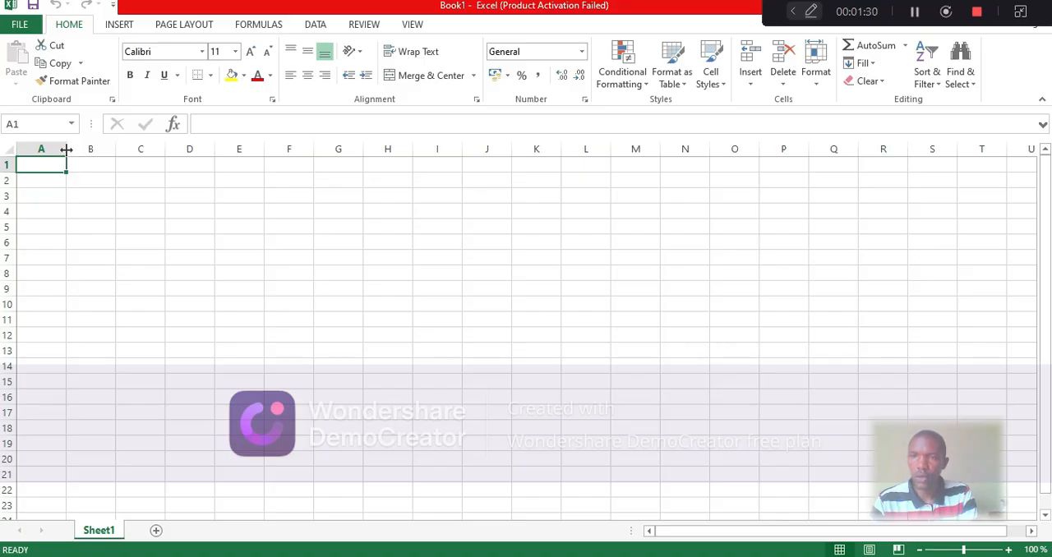
Narrow column A and enter the header S/NO in cell A6
left_click_drag(66, 151, 47, 151)
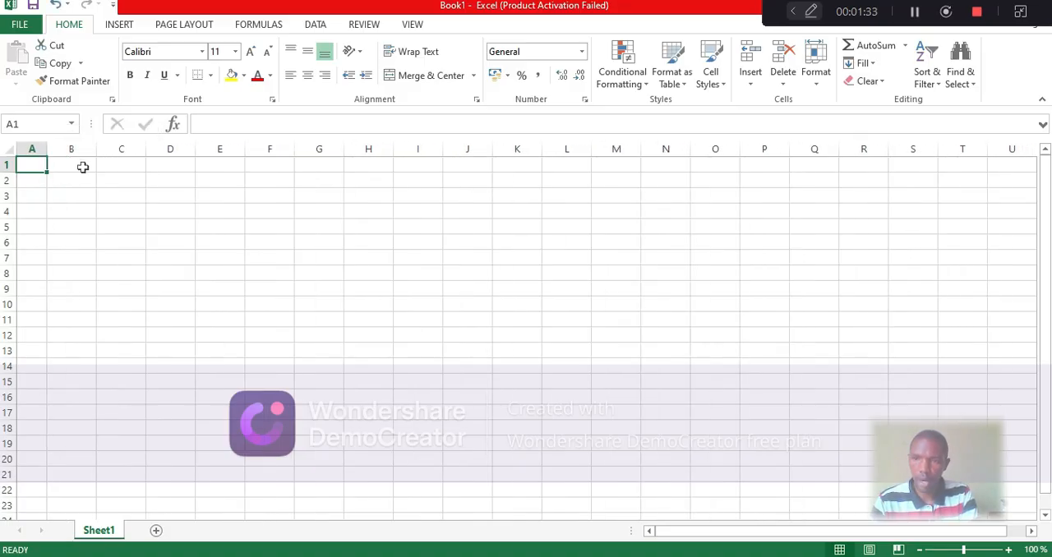
left_click(28, 243)
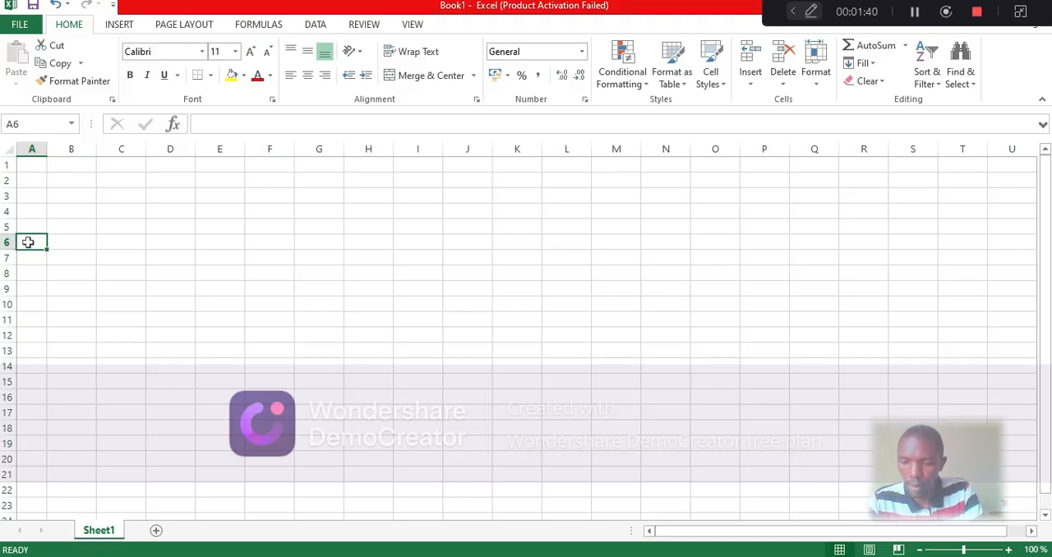
type("S/")
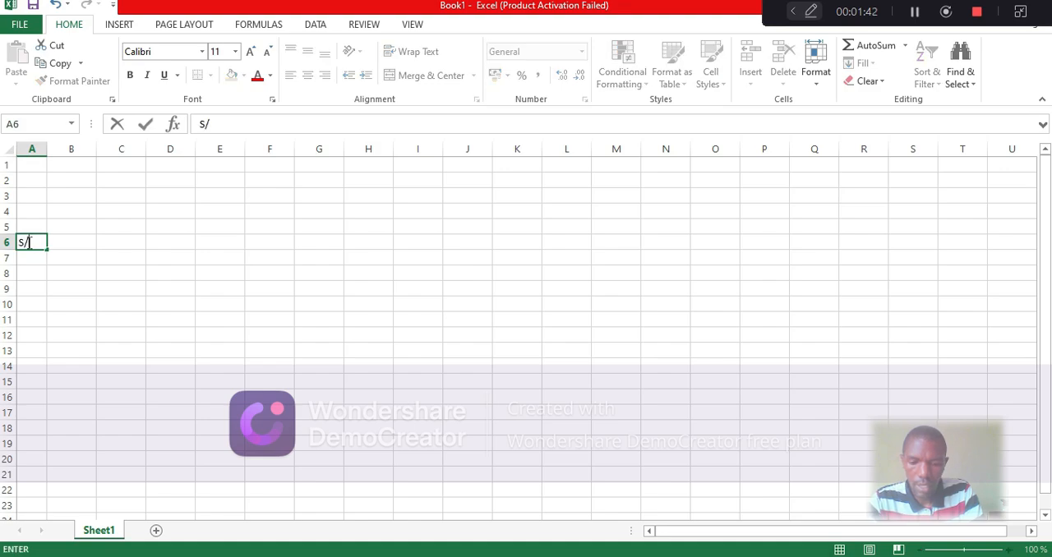
type("NO")
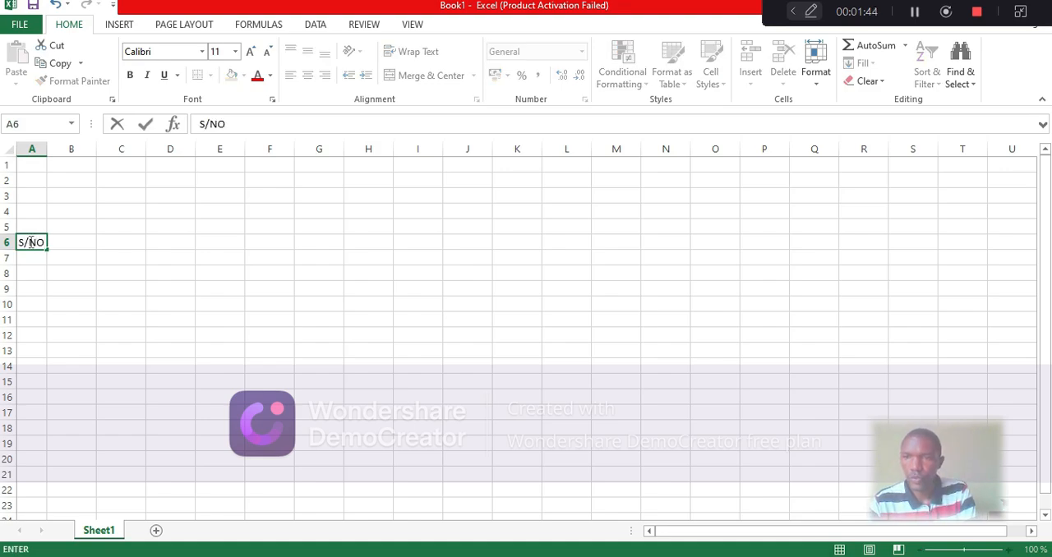
Widen column B to about four times its width and enter the header JINA LA MWANAFUNZI in cell B6
left_click(64, 242)
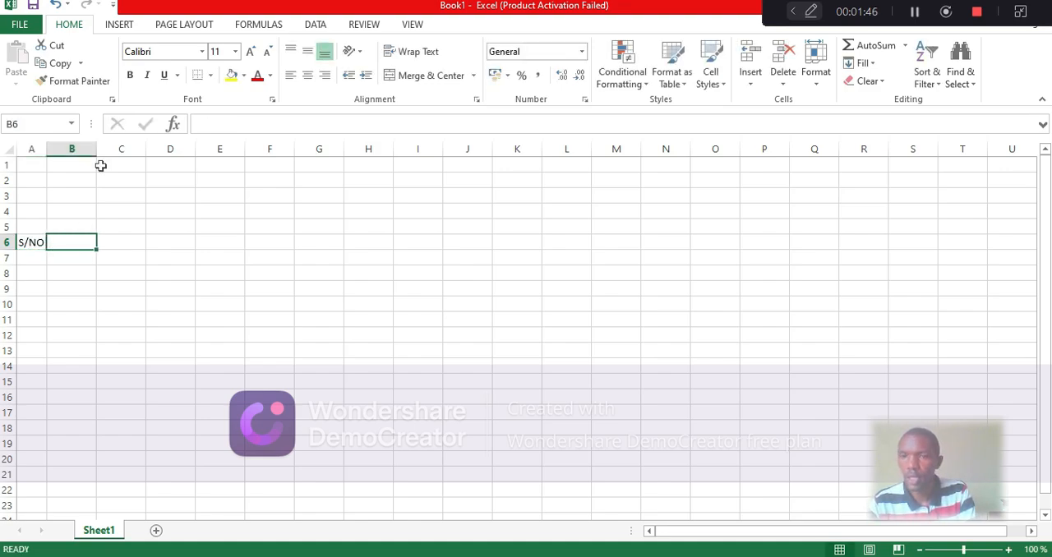
left_click_drag(96, 151, 249, 164)
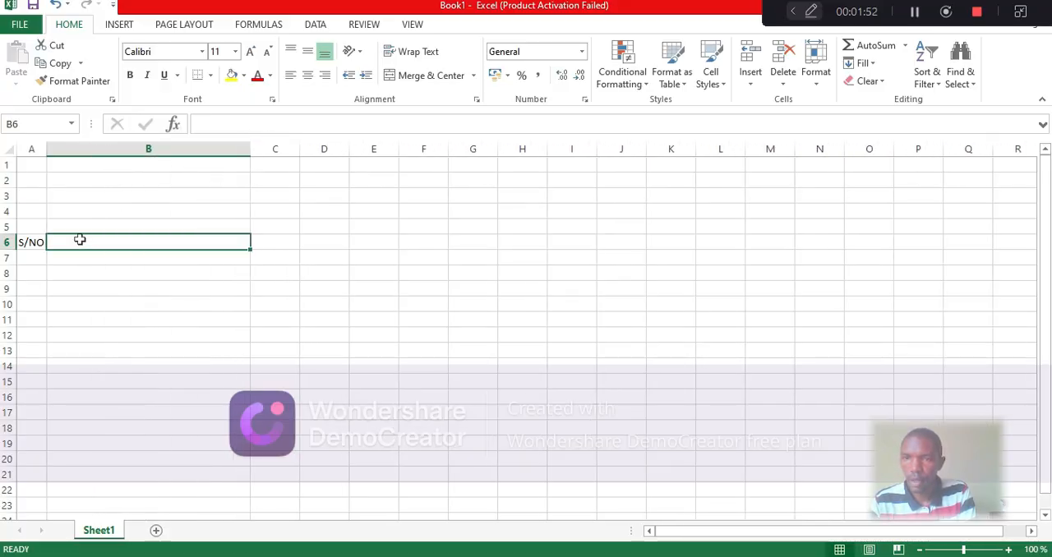
type("JI")
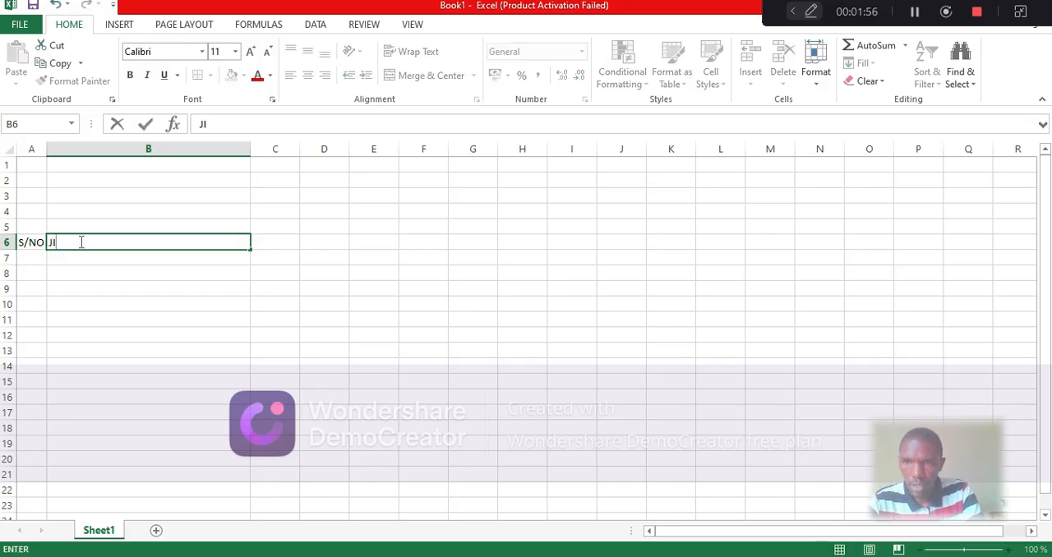
type("NA ")
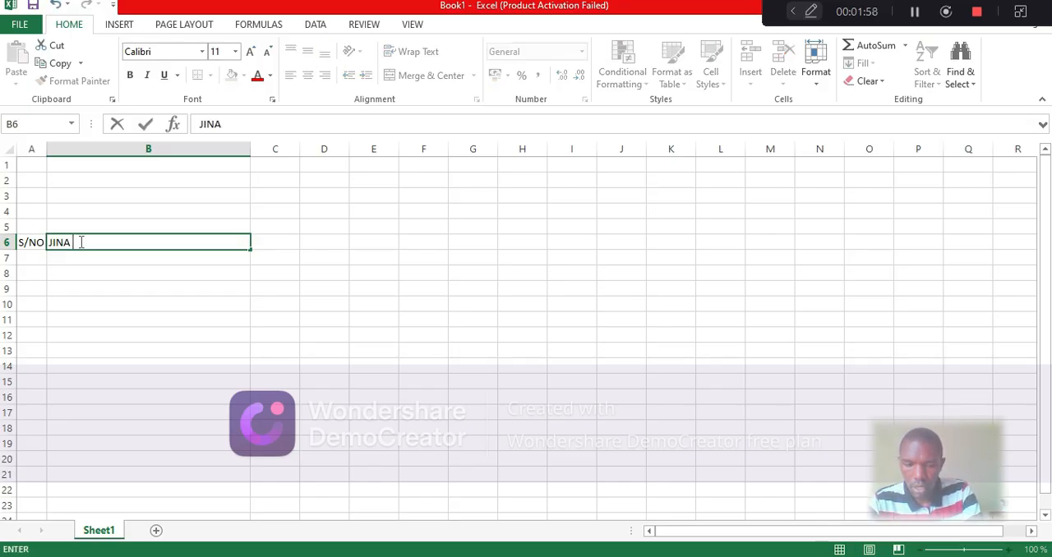
type("LA MWANA")
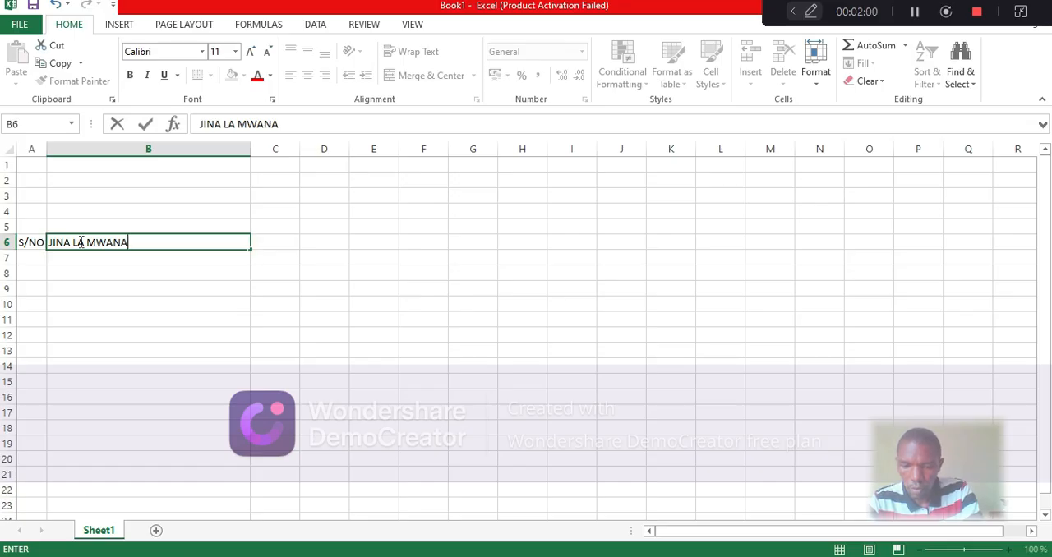
type("FUNZI")
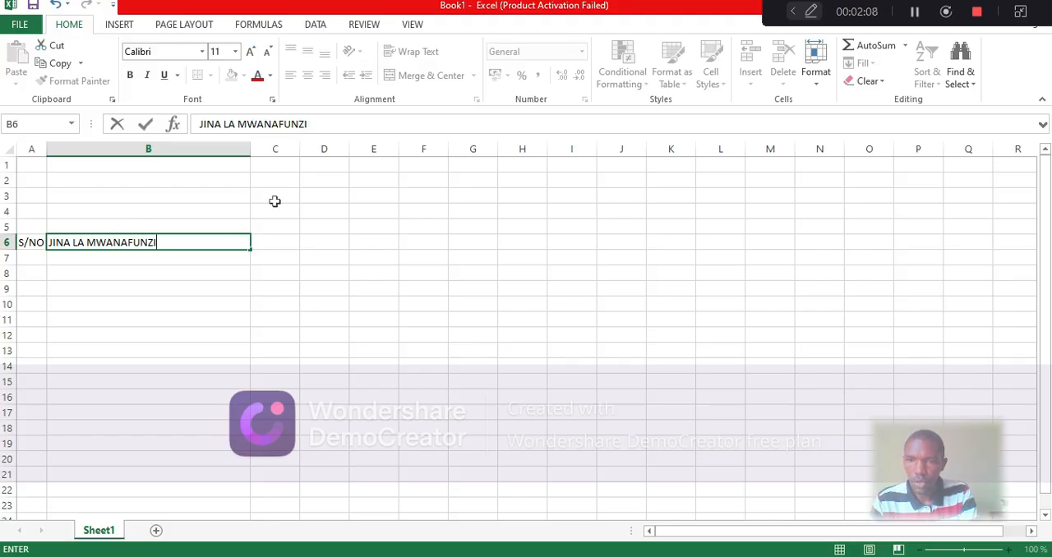
Enter the headers JINSI, SAY, KISW and HIS in cells C6 through F6
left_click(268, 247)
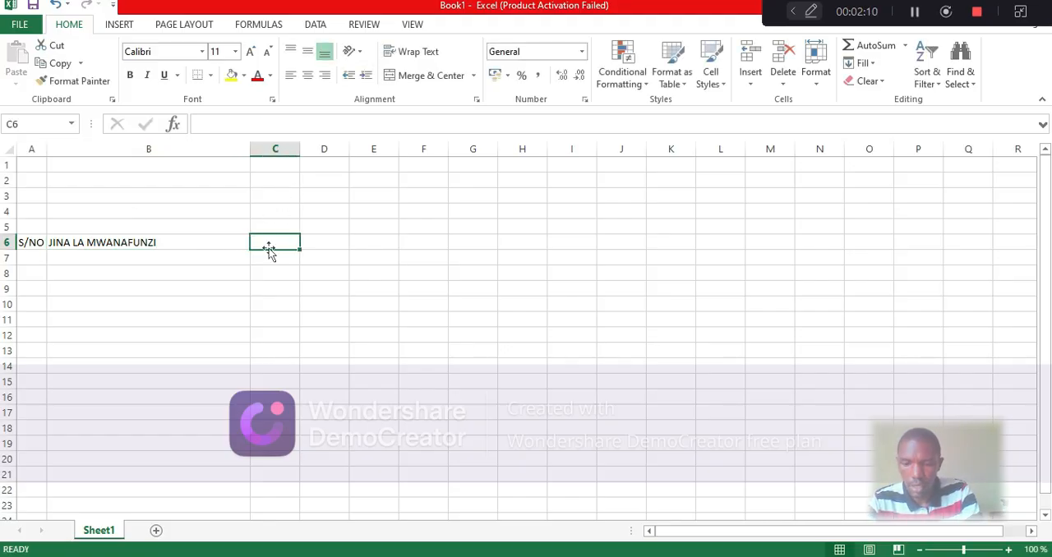
type("JIN")
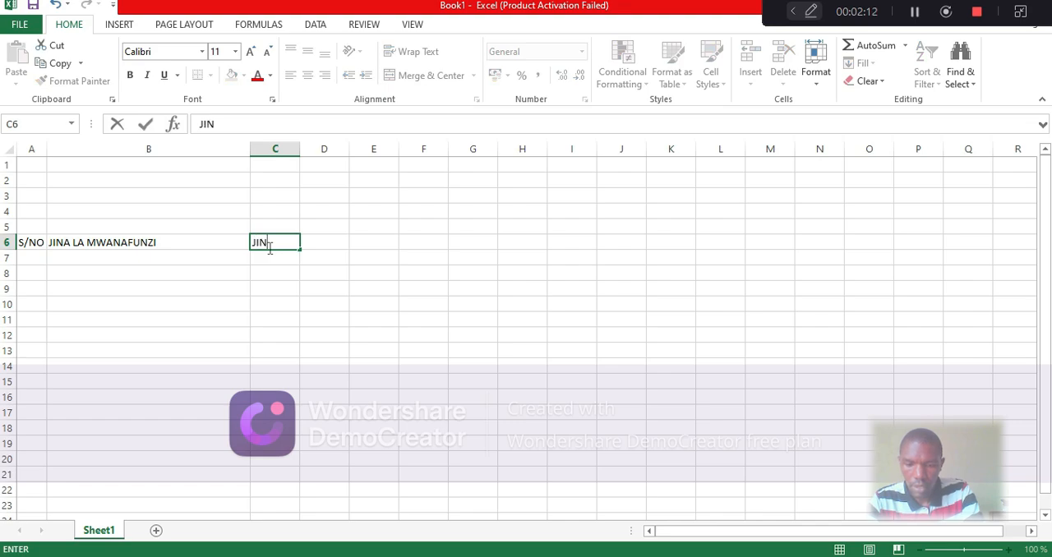
type("SI")
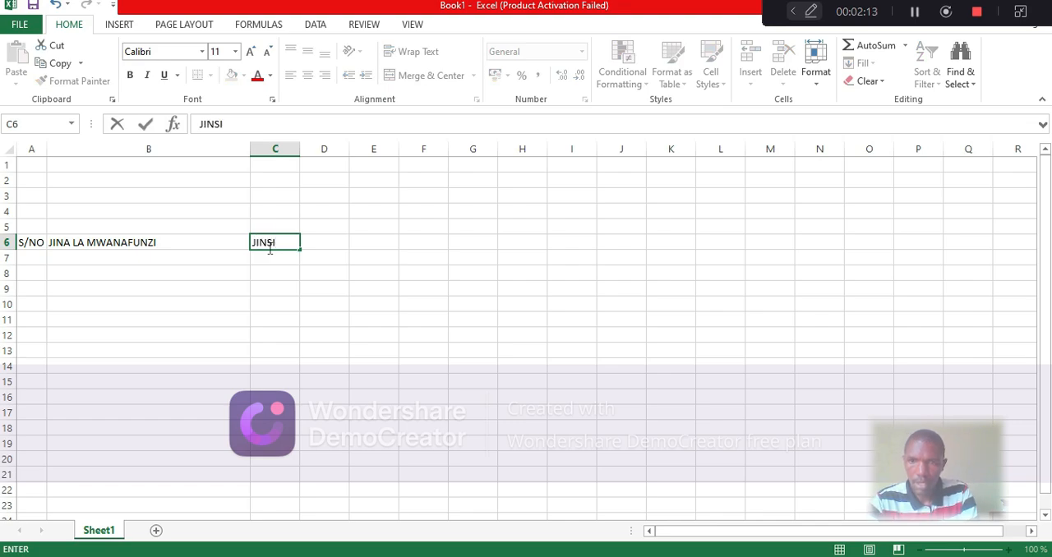
left_click(330, 244)
type("SAY")
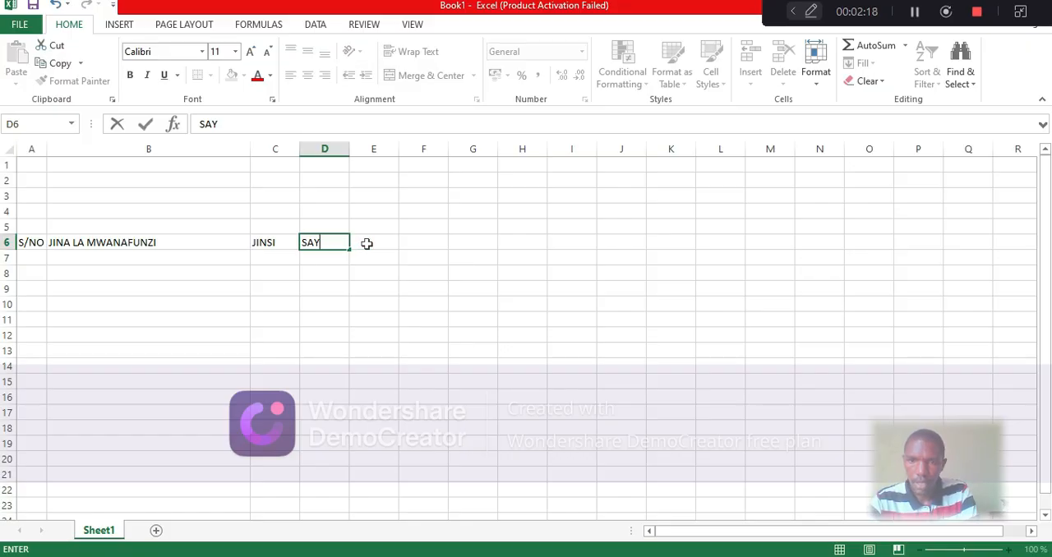
left_click(367, 242)
type("KI")
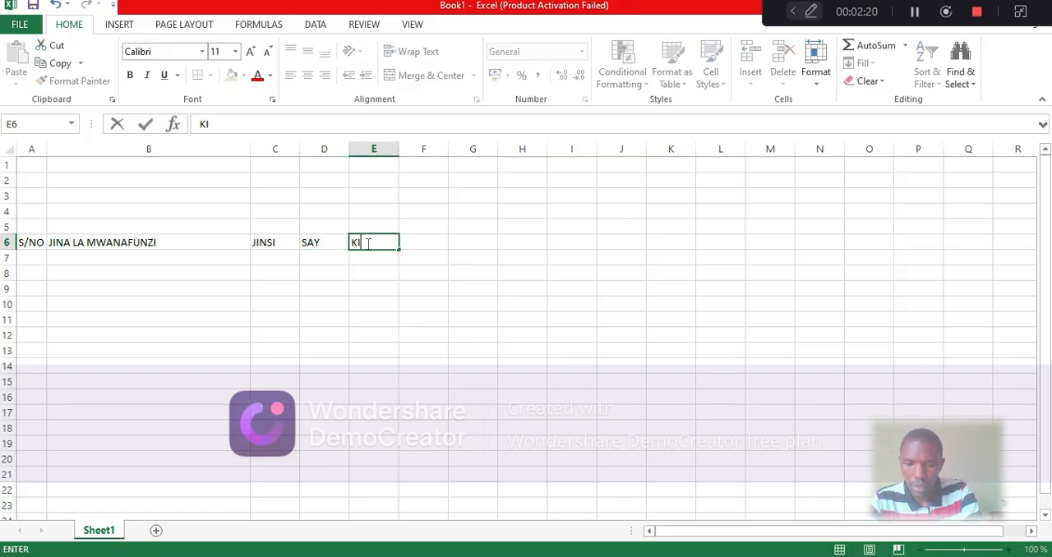
type("SW")
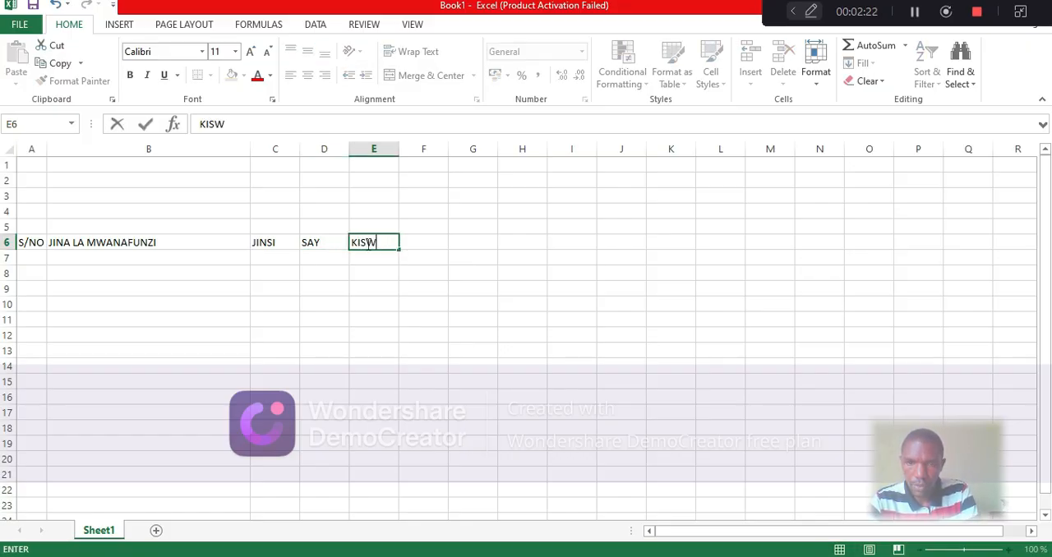
left_click(422, 244)
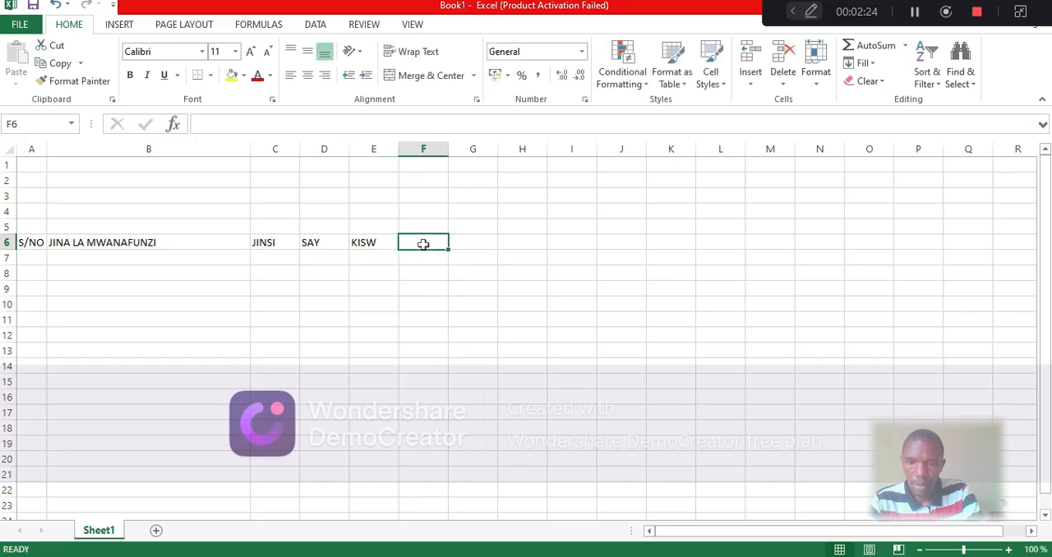
type("HIS")
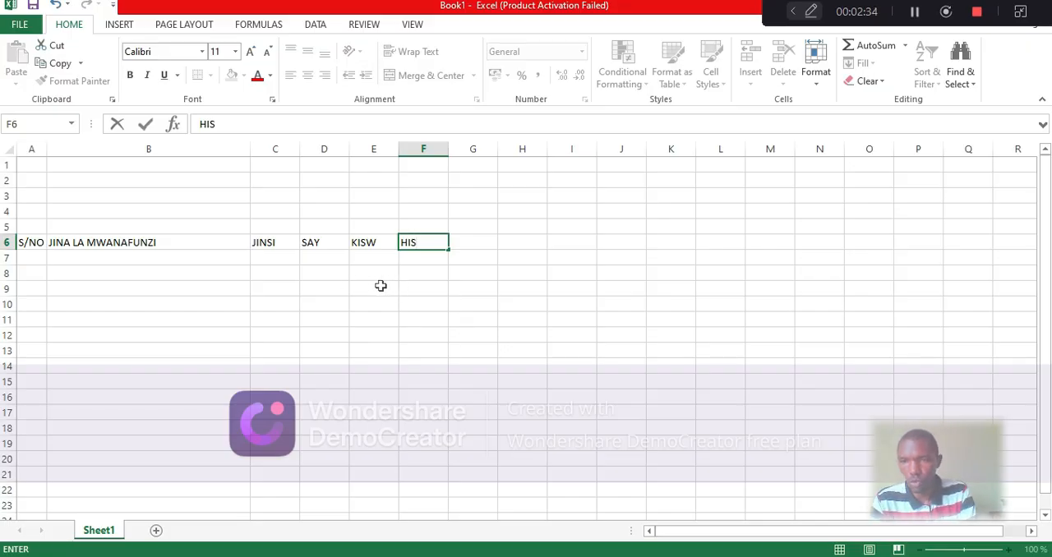
Enter the first two students' full names in cells B7 and B8 under JINA LA MWANAFUNZI
left_click(104, 260)
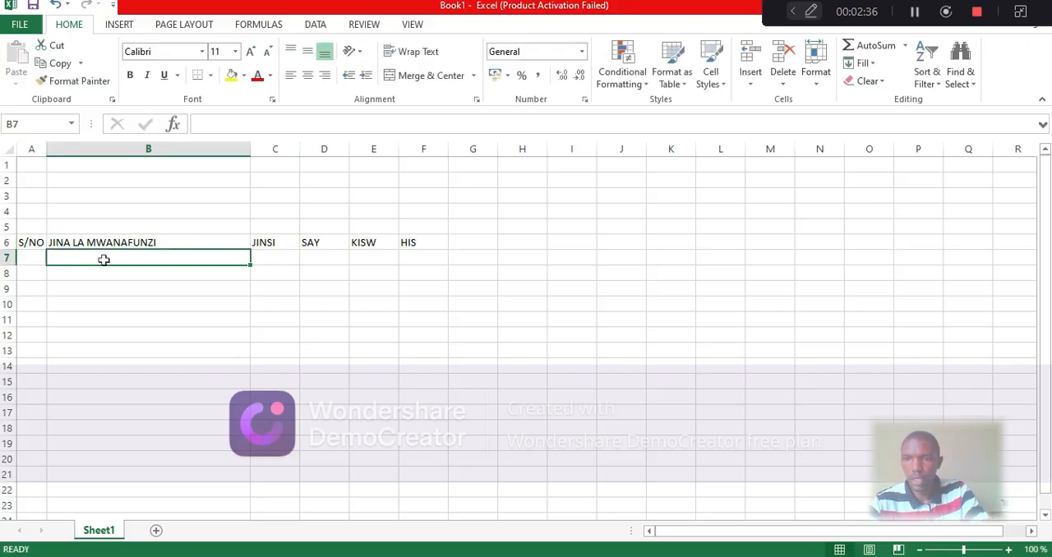
type("JUMA")
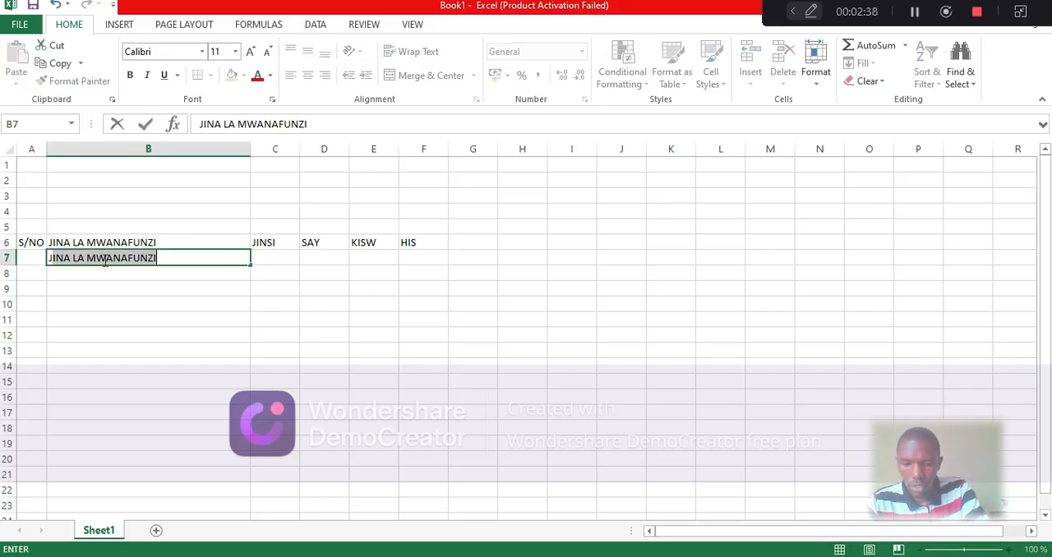
type(" JA")
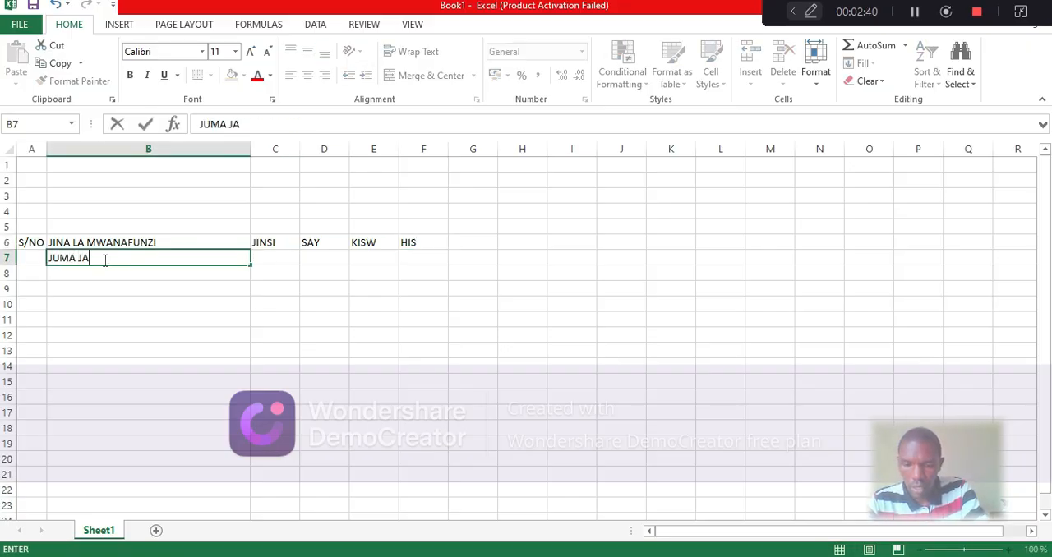
type("FARI")
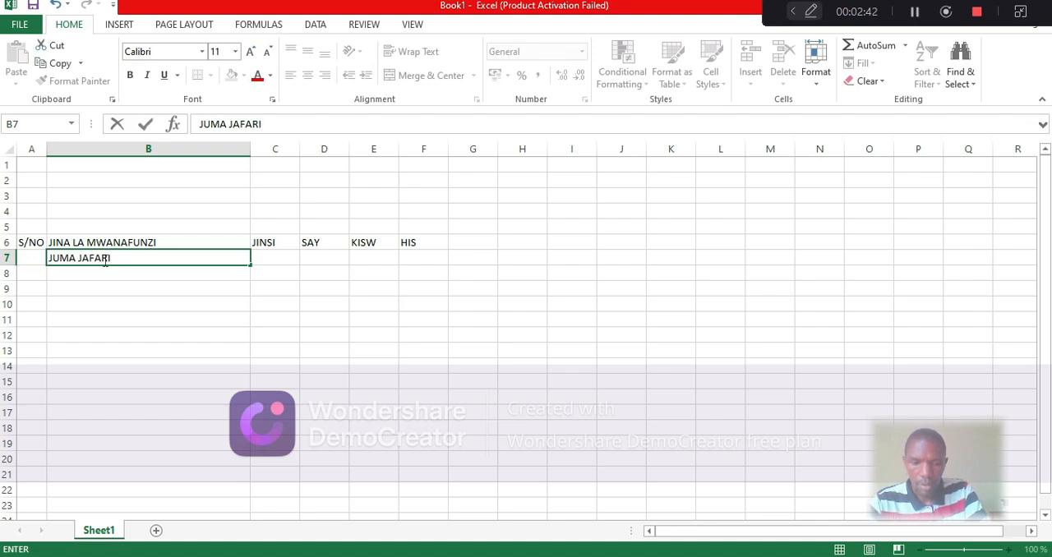
key("Return")
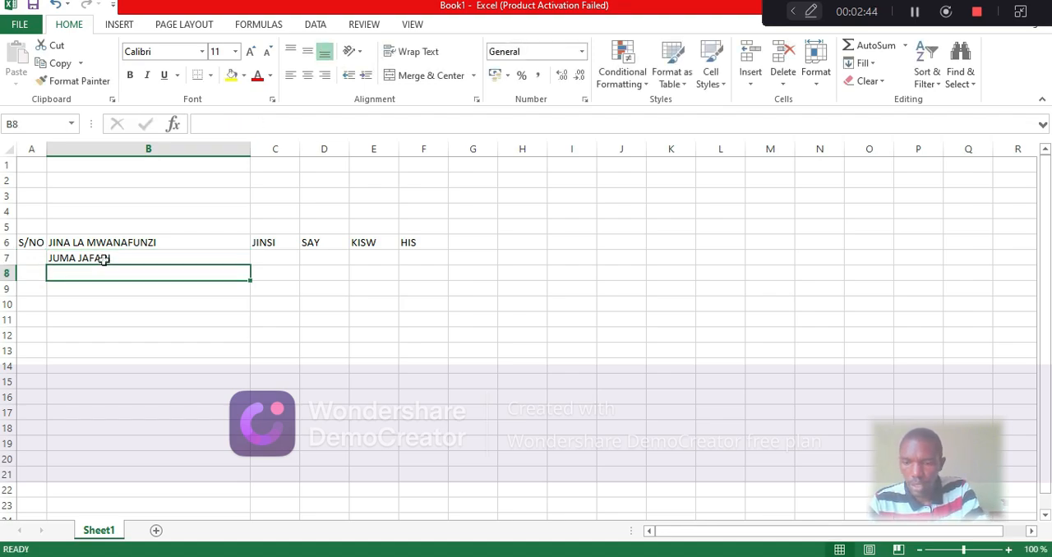
type("ASHA")
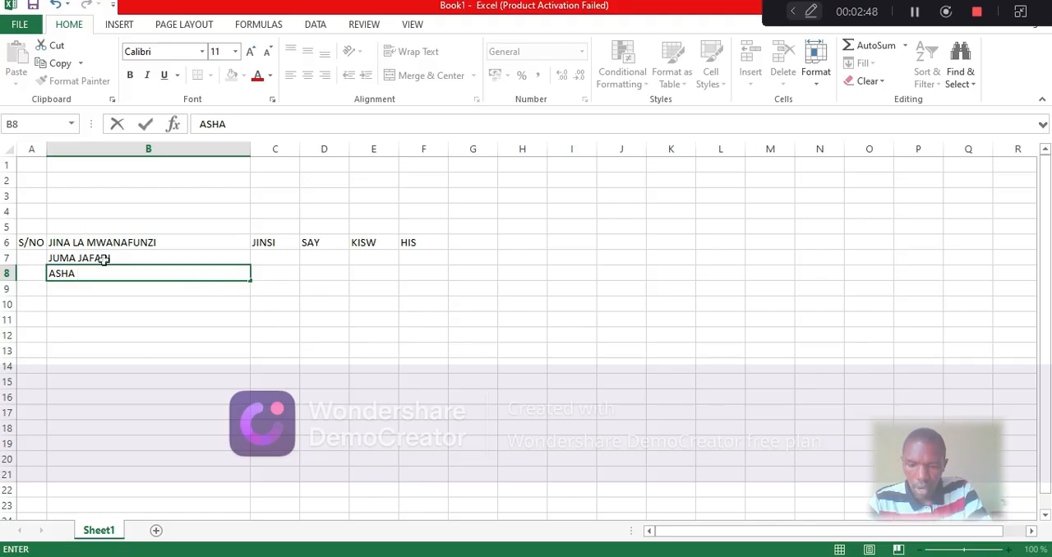
type(" AMO")
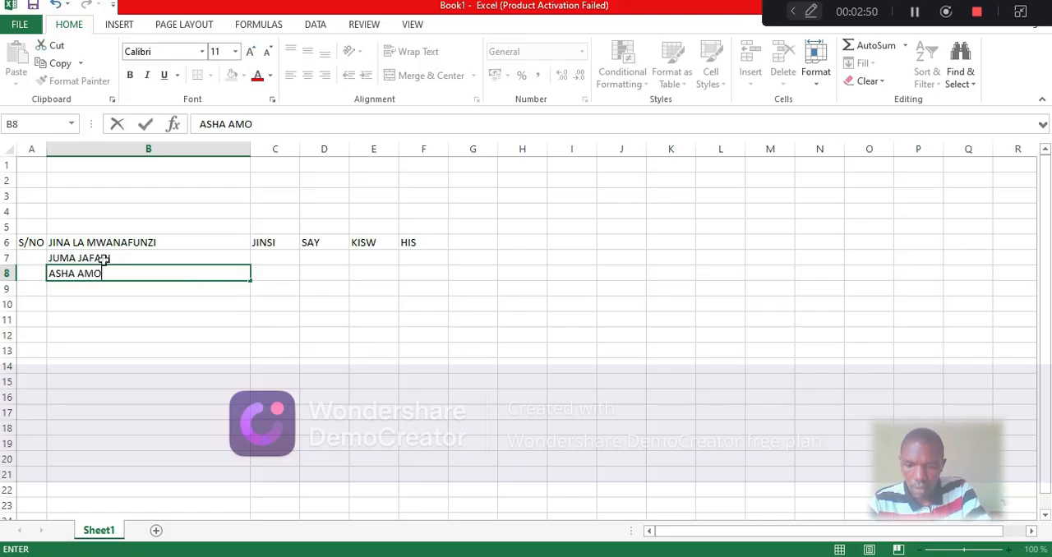
type("SI")
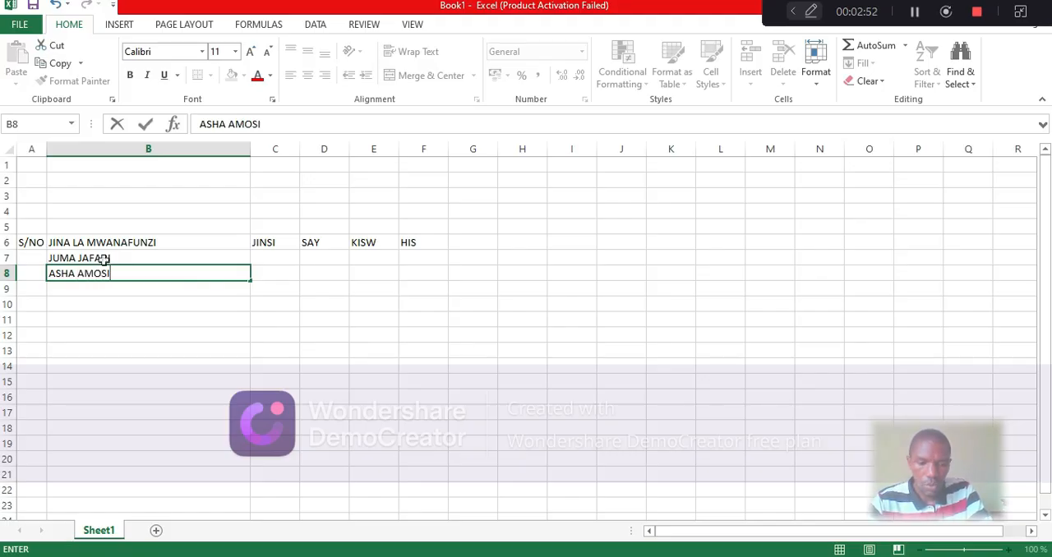
key("Return")
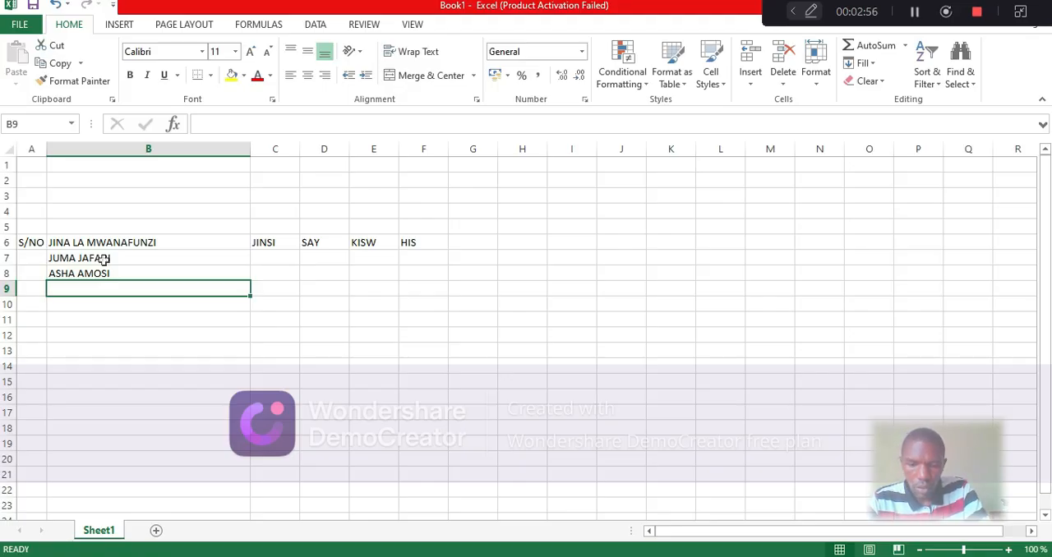
Enter the third and fourth students' full names in cells B9 and B10 under JINA LA MWANAFUNZI
type("WIN")
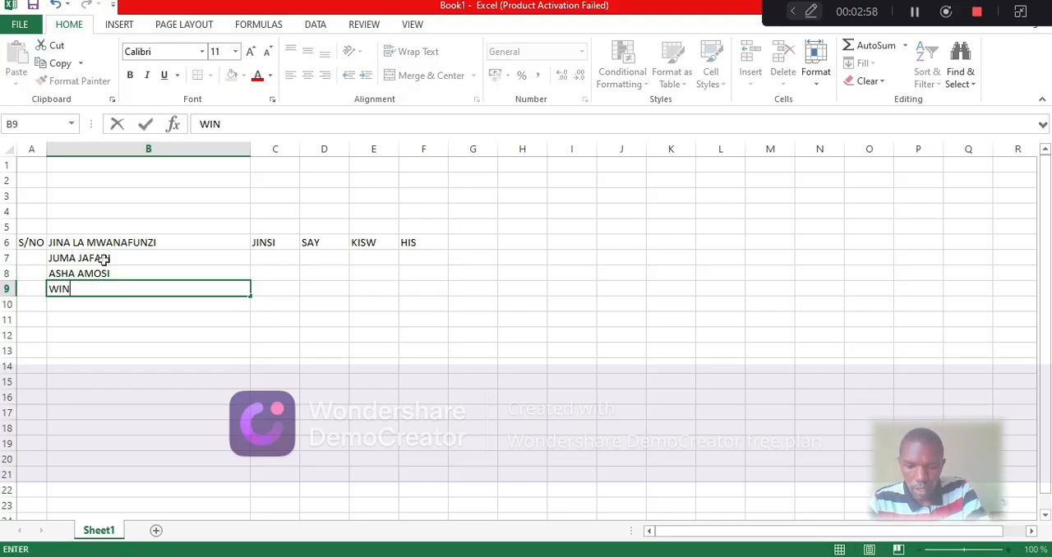
type("IFRI")
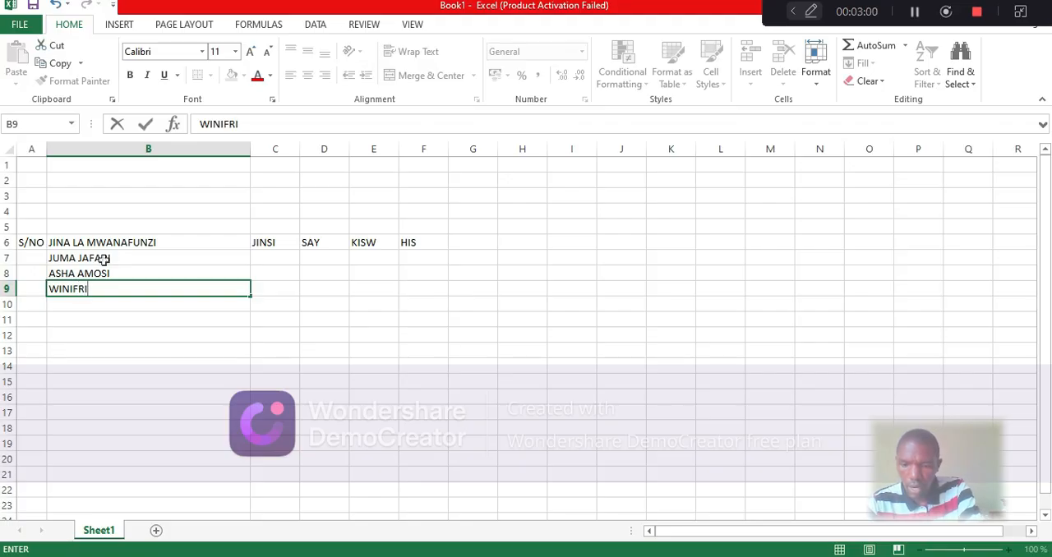
type("DA")
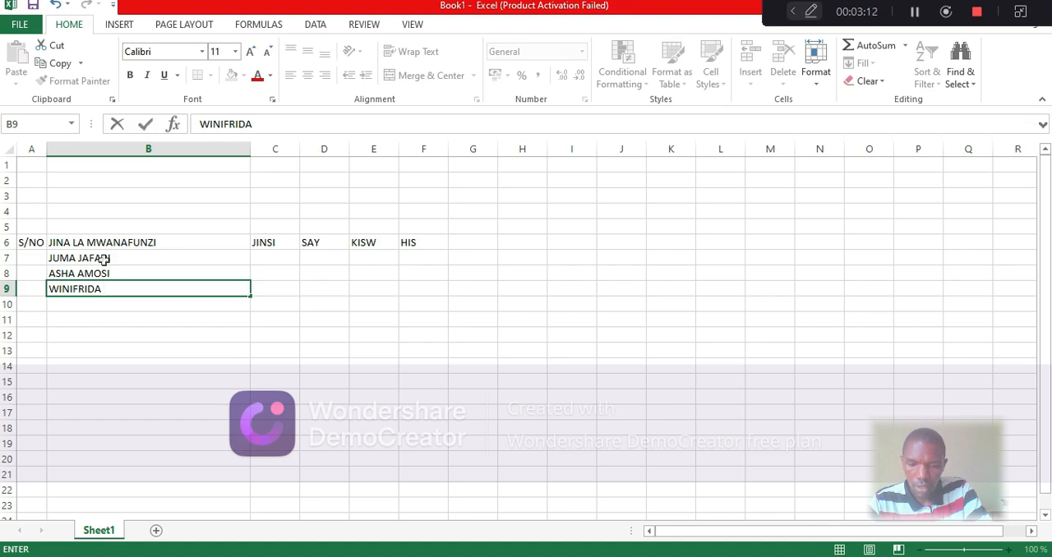
type("NICO")
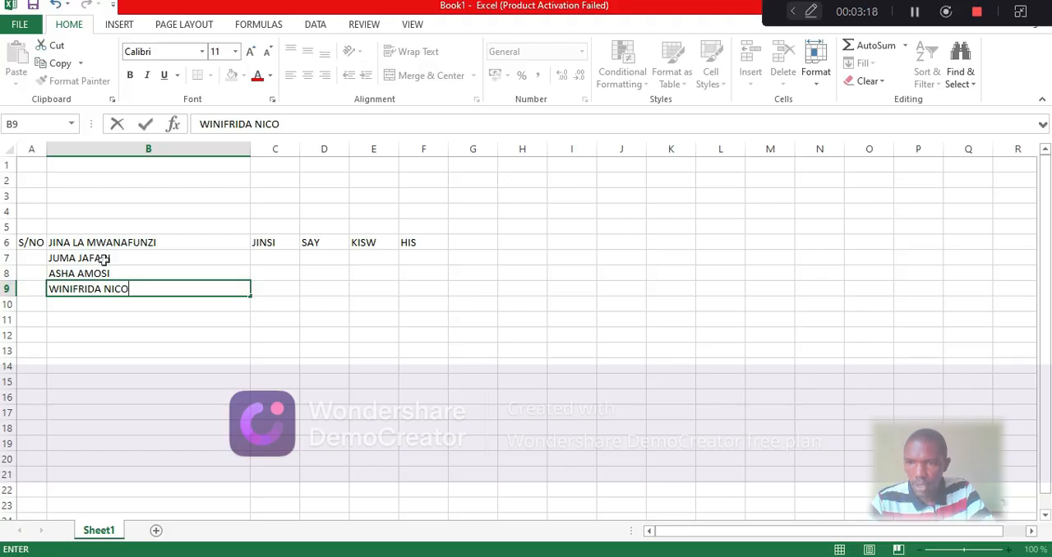
key("Return")
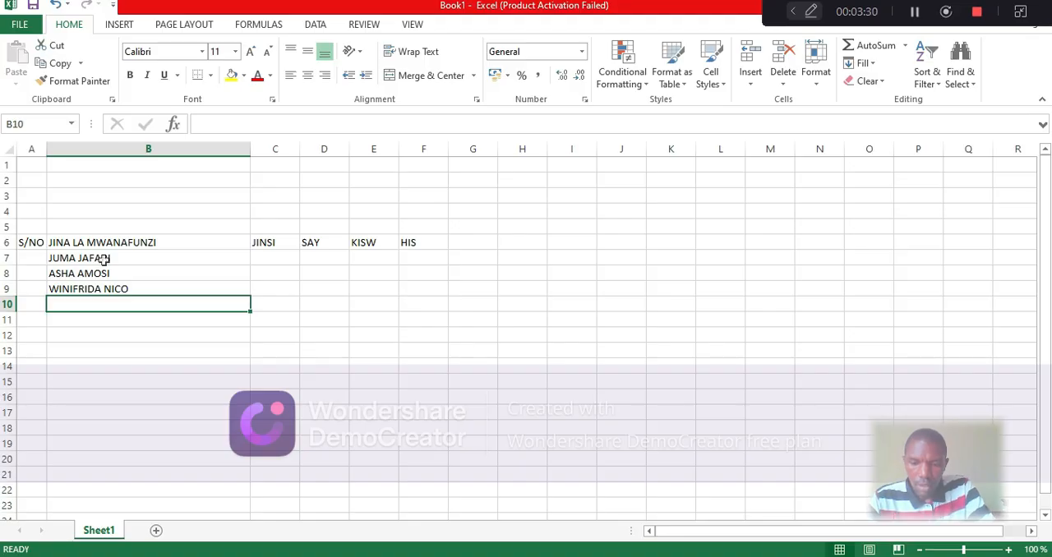
type("MMILA")
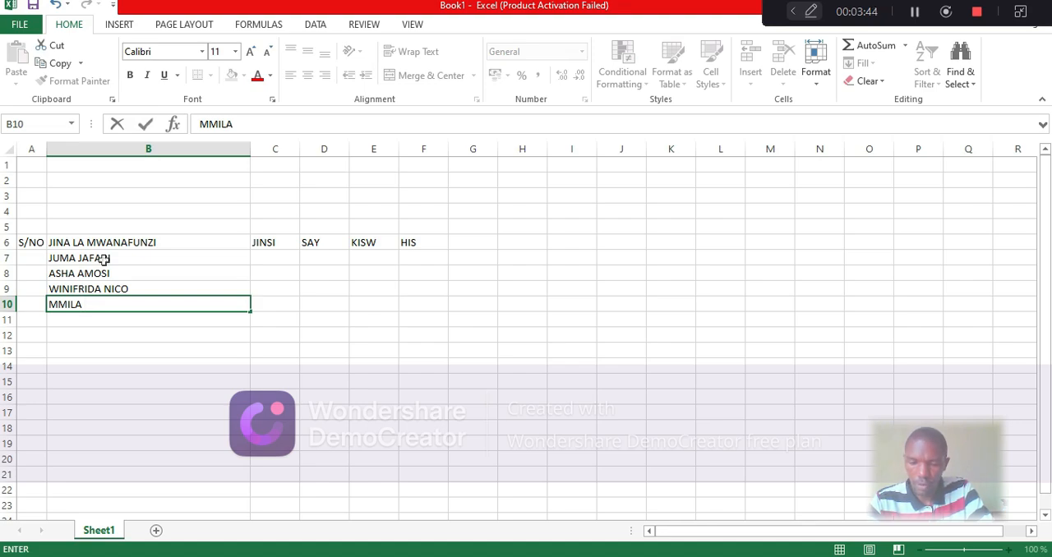
type("GOD")
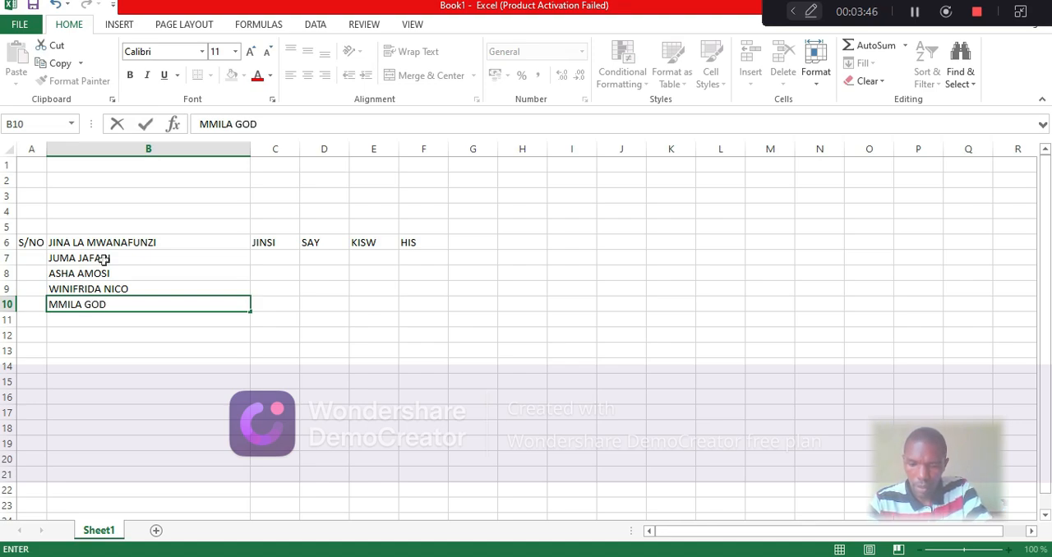
type("FREY")
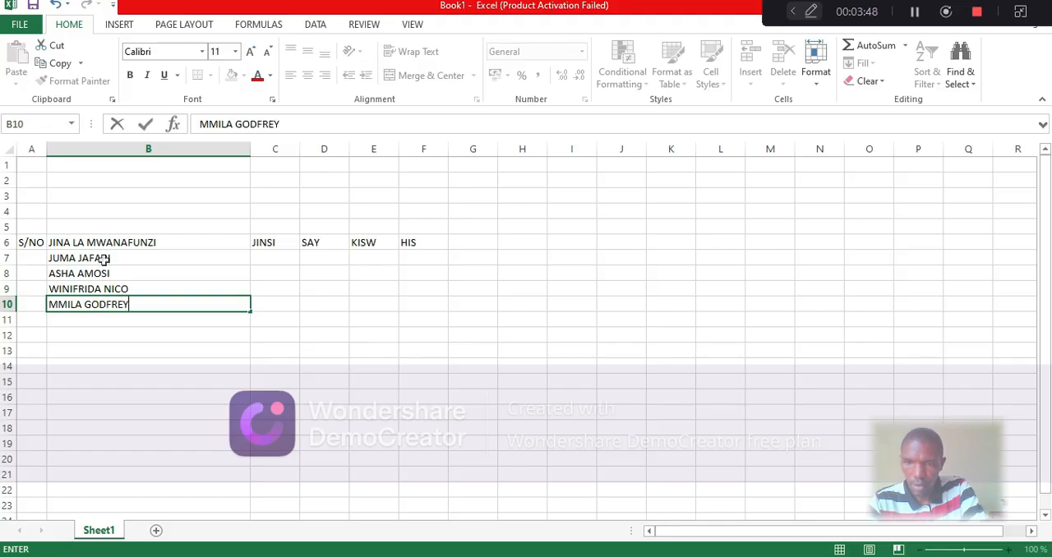
Fill the JINSI column with ME, KE, KE and ME in cells C7 through C10
left_click(285, 260)
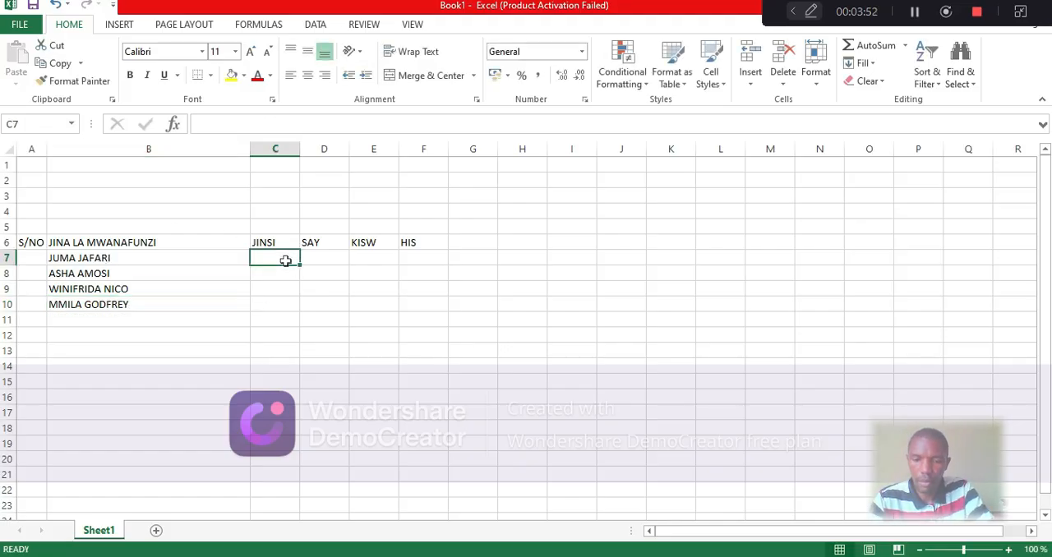
type("ME")
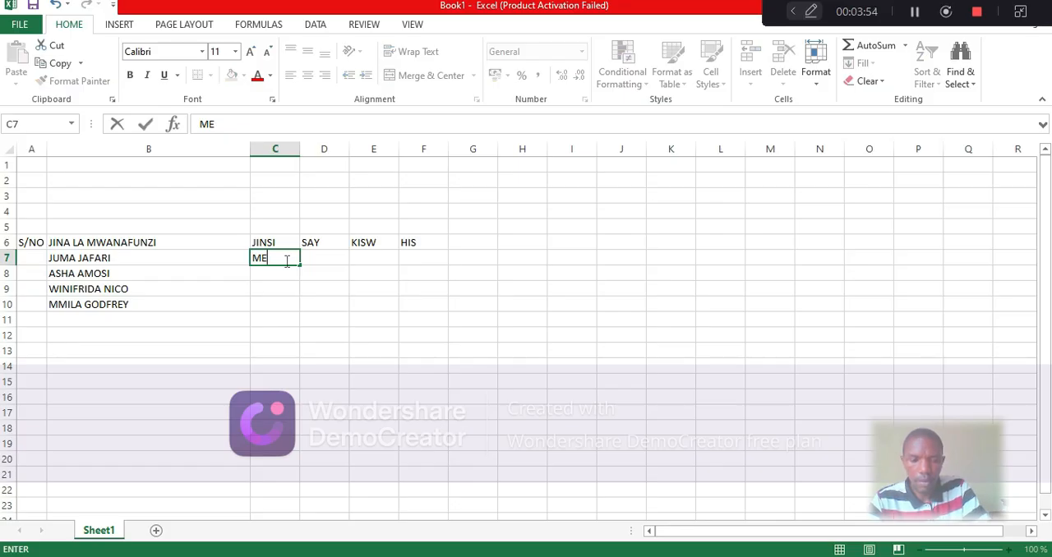
key("Return")
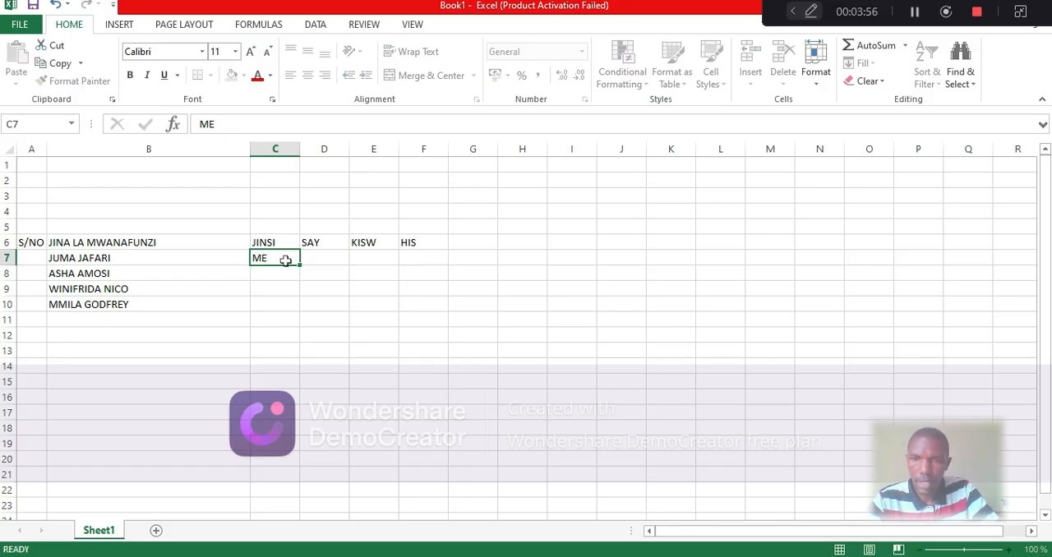
type("KE")
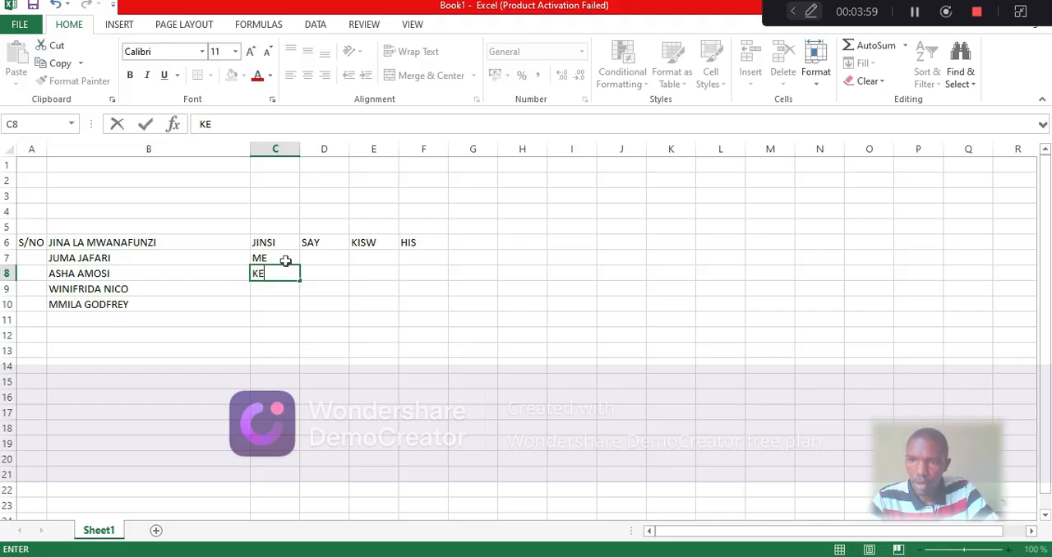
key("Return")
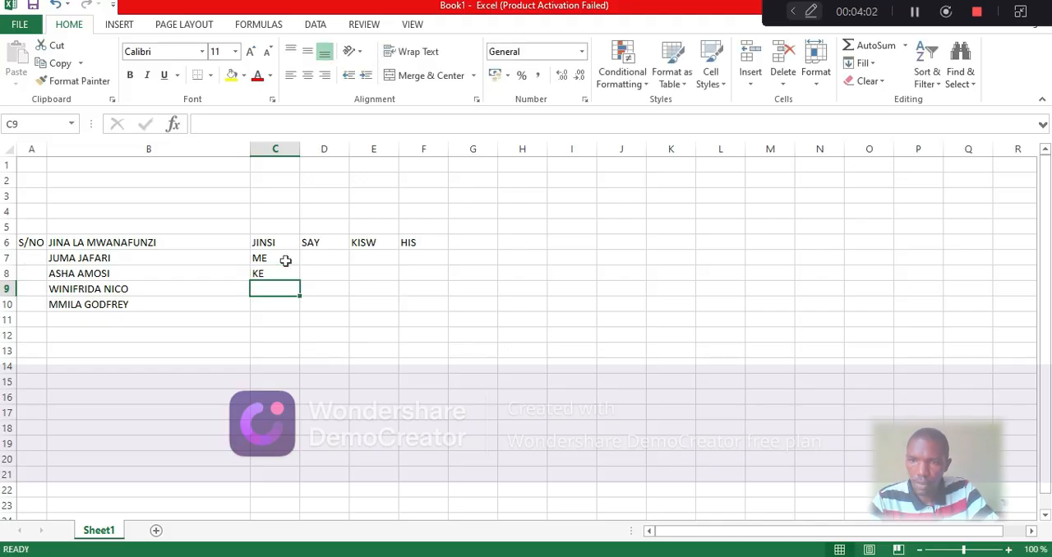
type("KE")
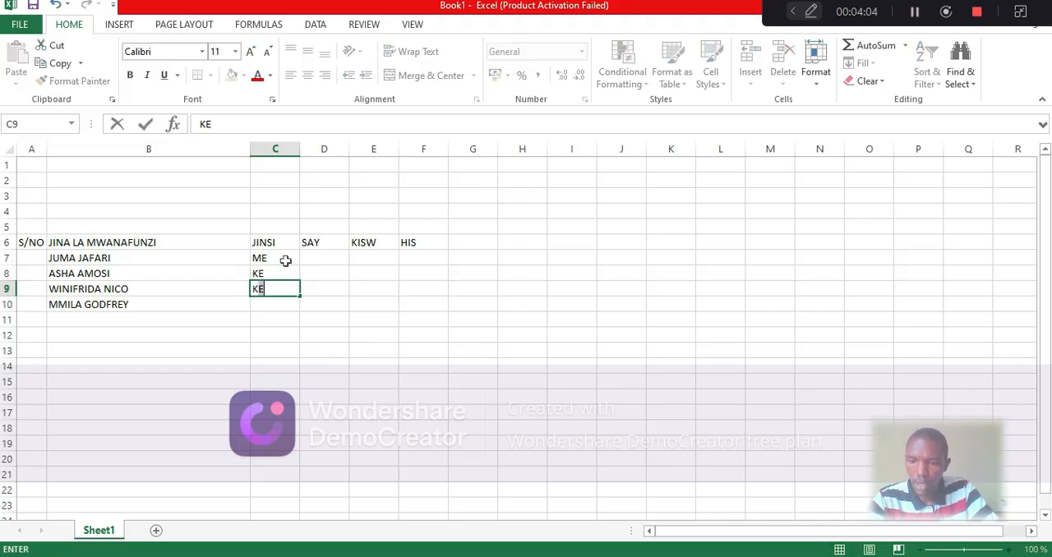
key("Return")
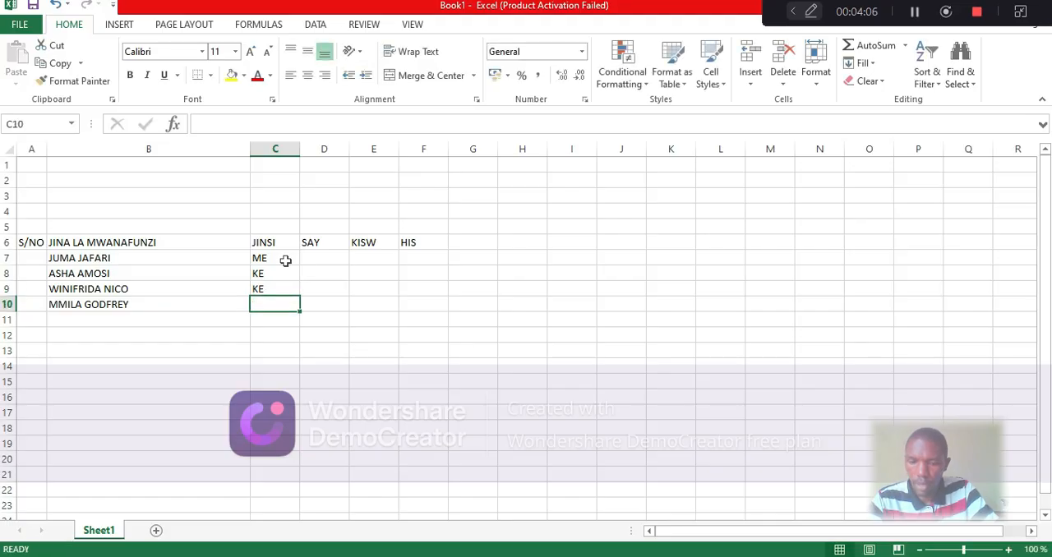
type("ME")
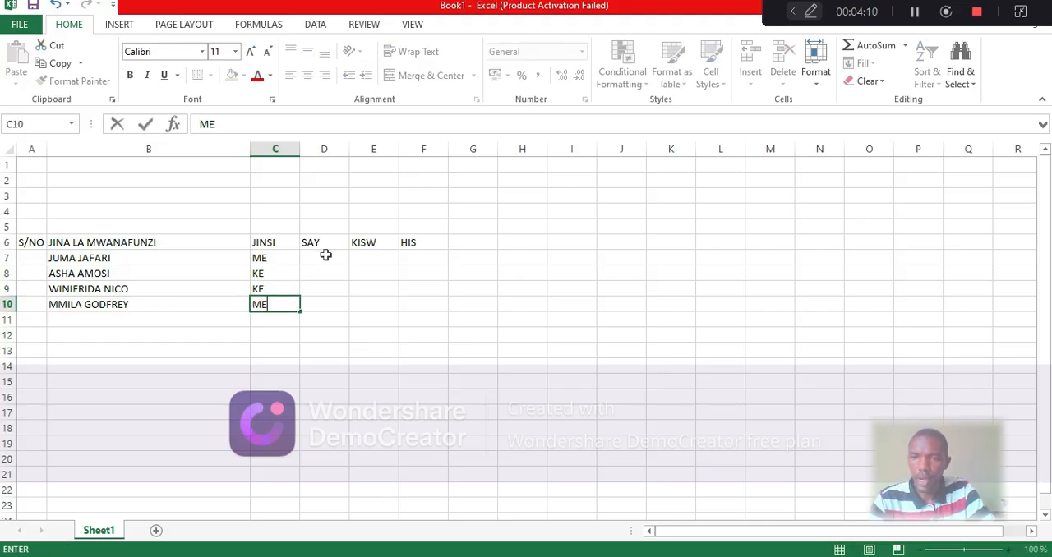
Enter the SAY marks 70, 65, 45 and 67 in cells D7 through D10
left_click(324, 255)
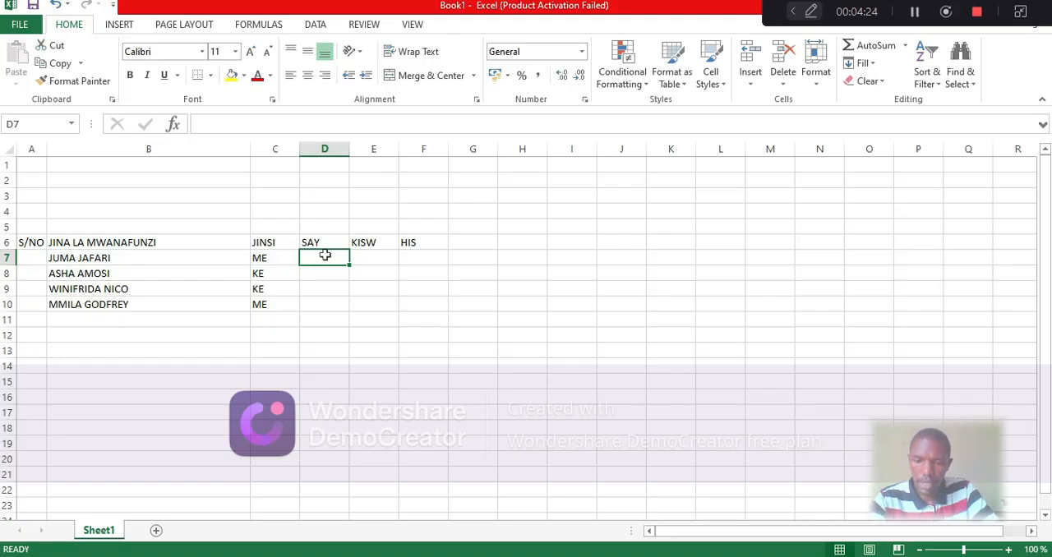
type("70")
key("Return")
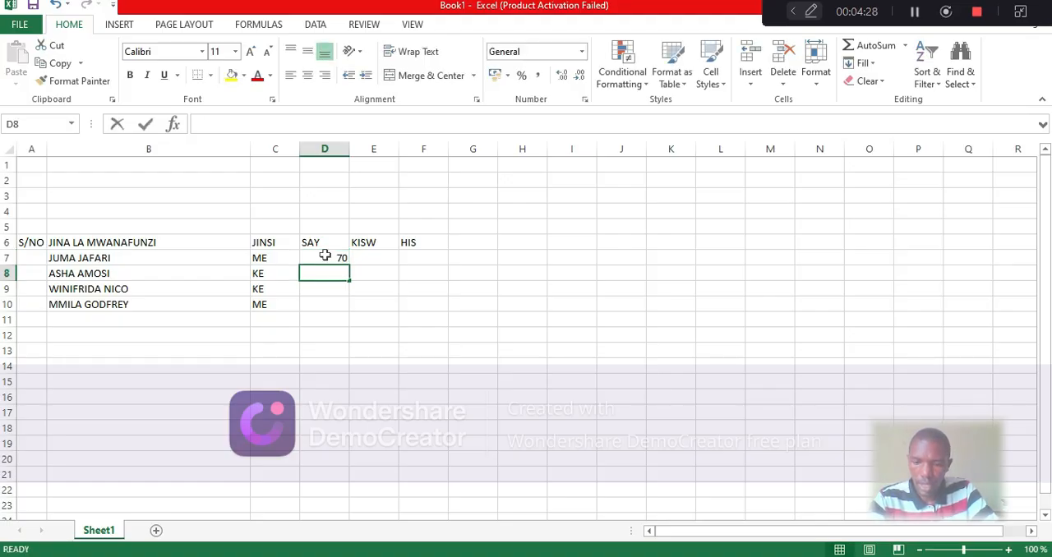
type("65")
key("Return")
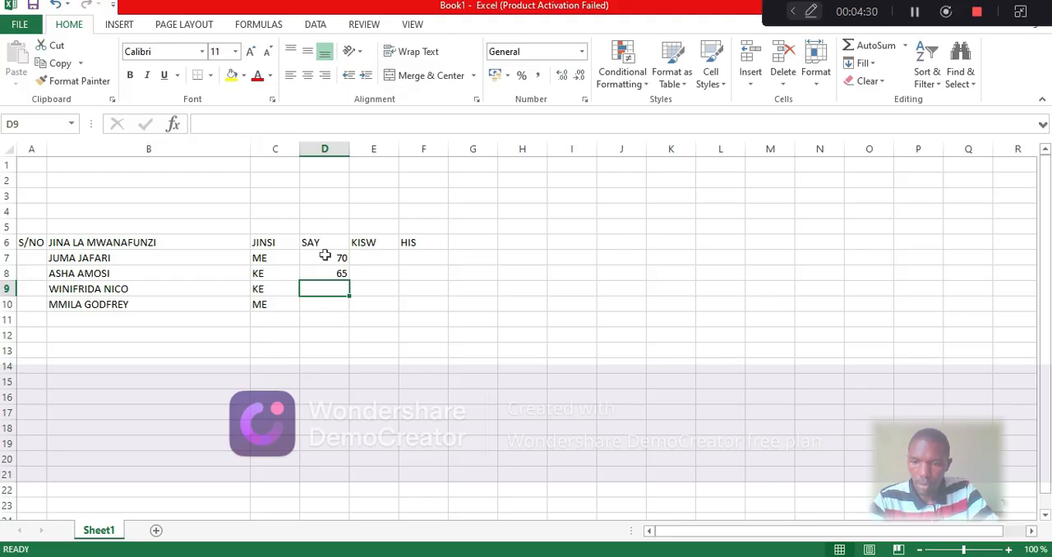
type("45")
key("Return")
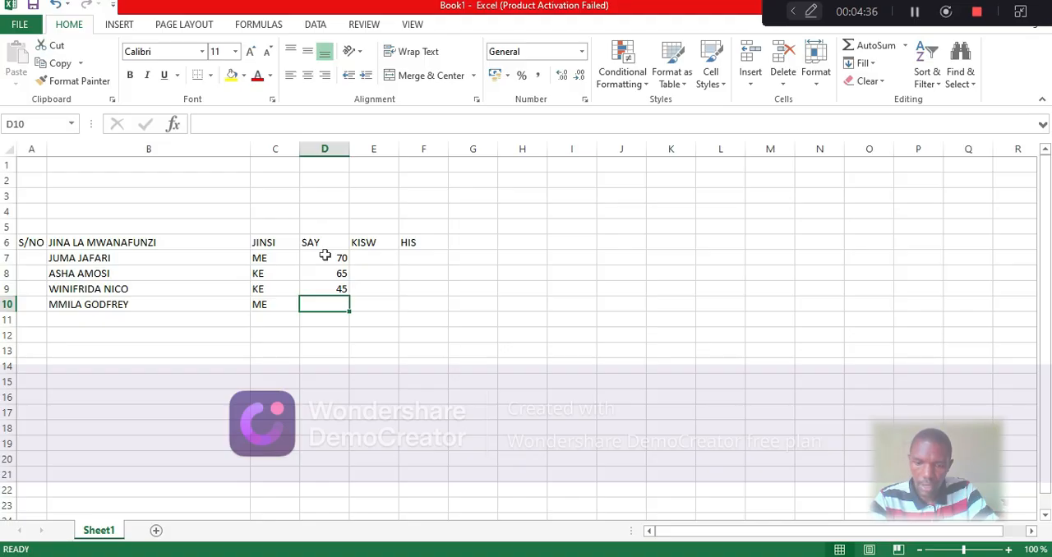
type("67")
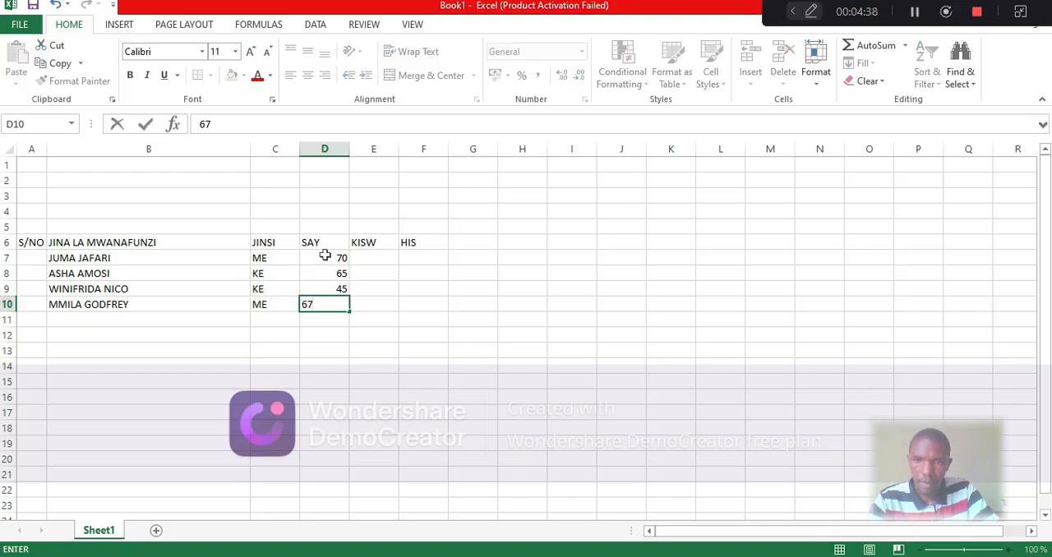
Enter the KISW marks 78, 60, 70 and 56 in cells E7 through E10
left_click(378, 258)
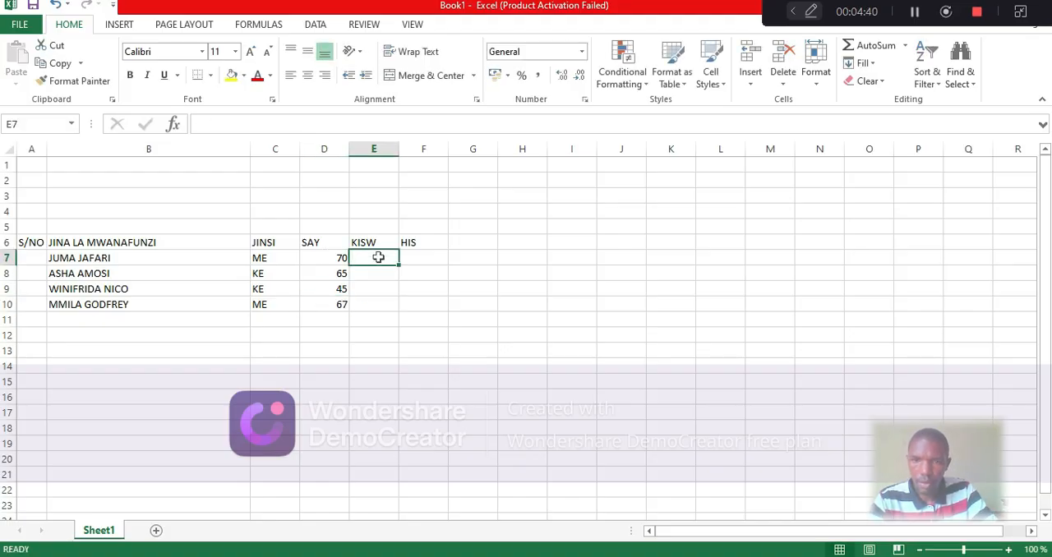
type("78")
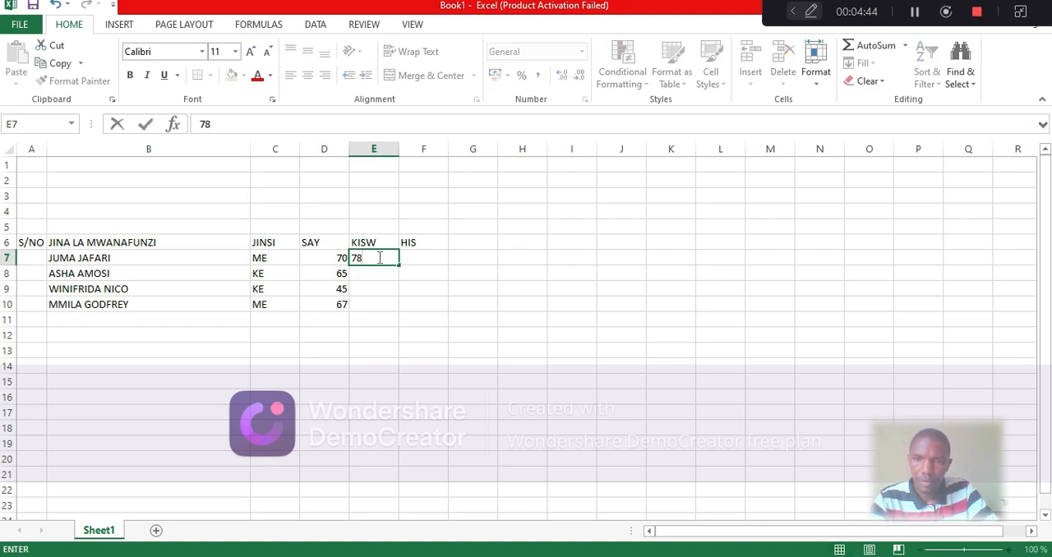
key("Return")
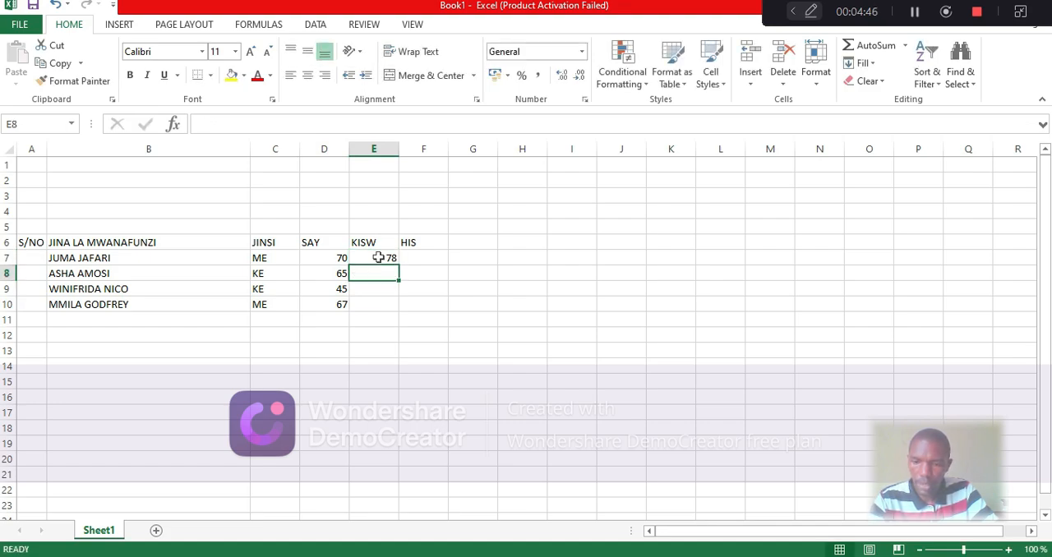
type("60")
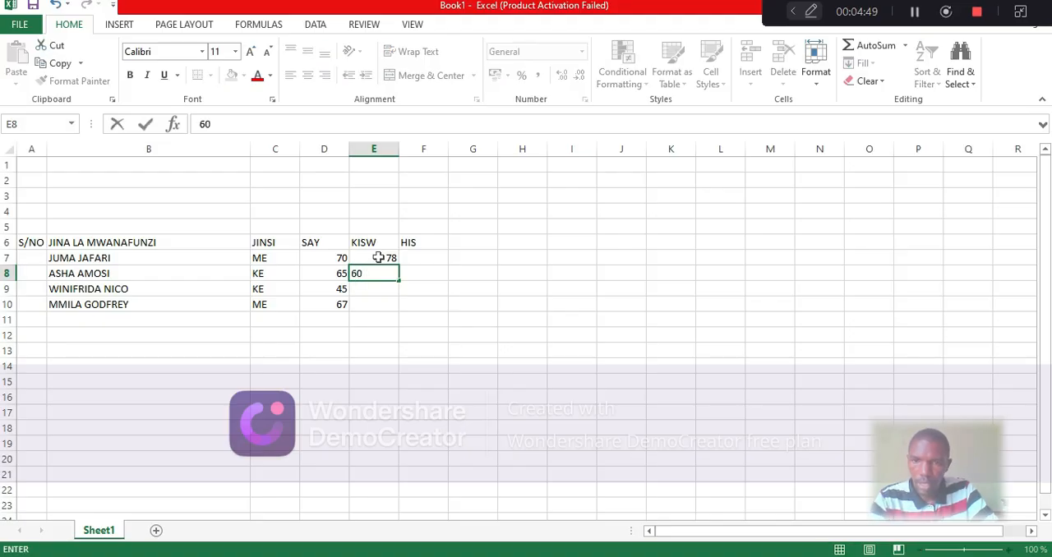
key("Return")
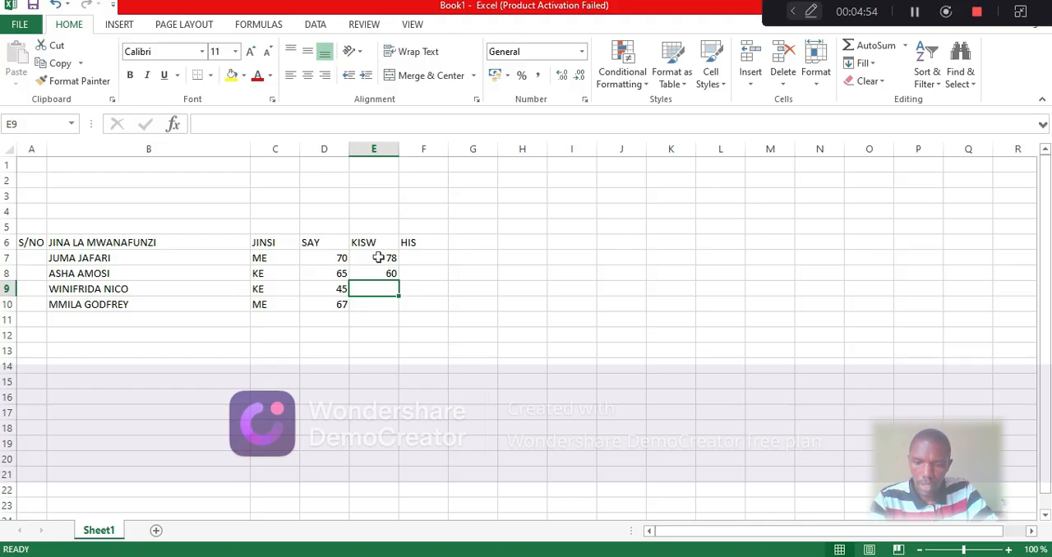
type("70")
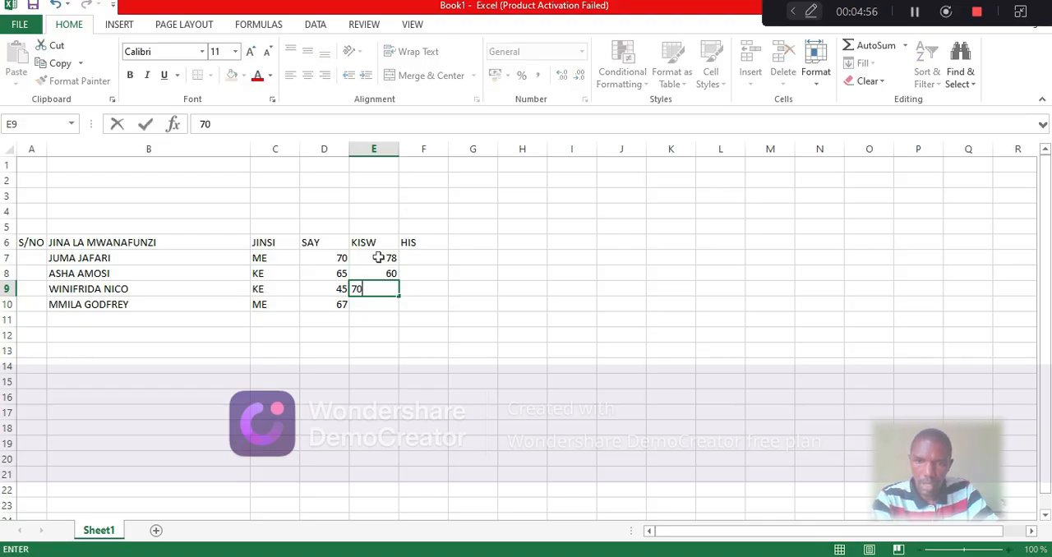
key("Return")
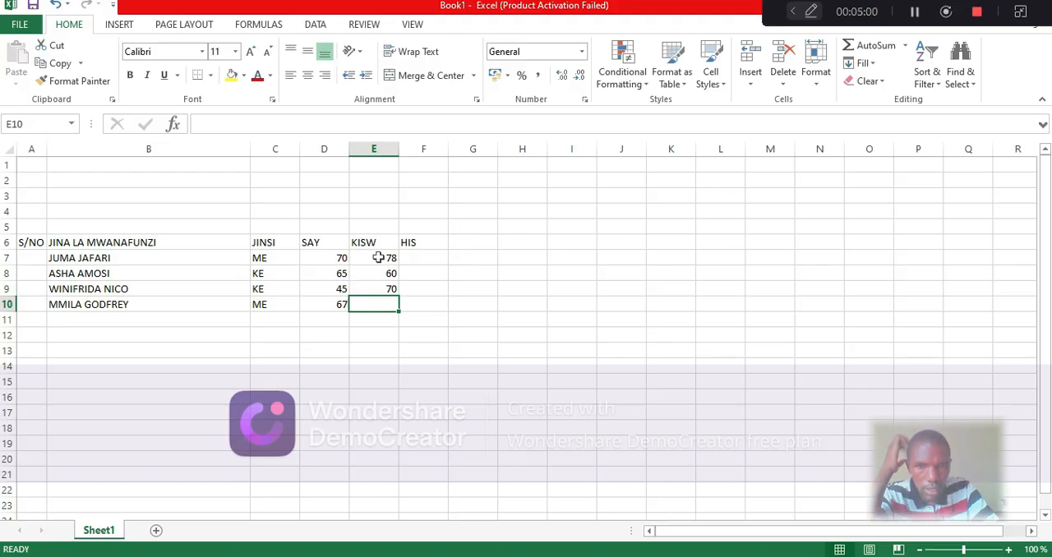
type("5")
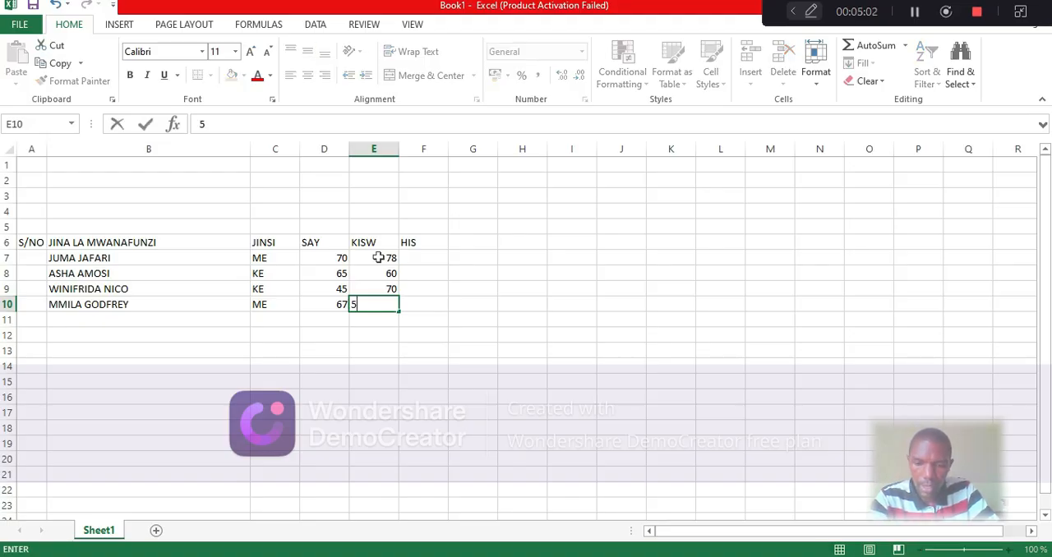
type("6")
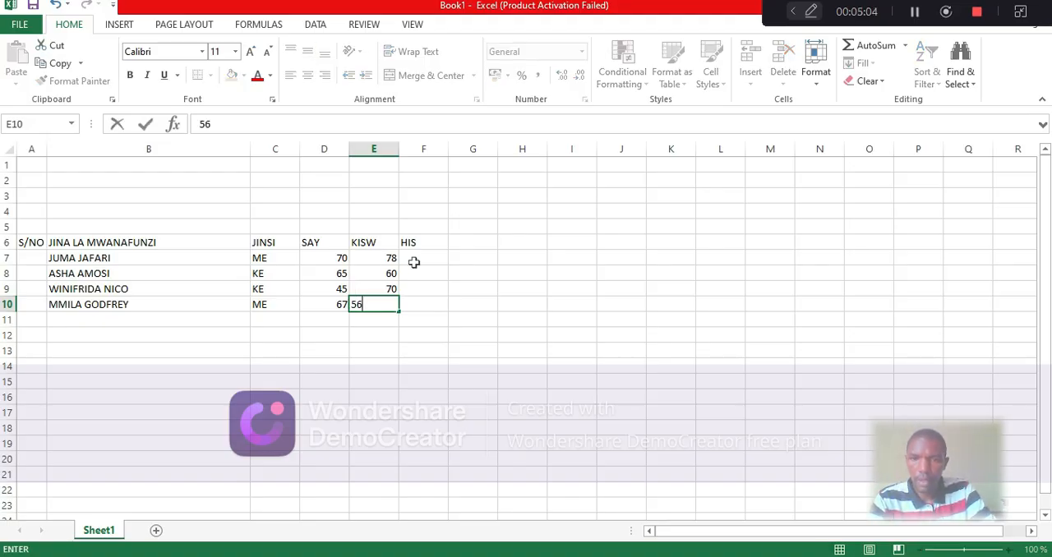
Enter the HIS marks 43, 57, 74 and 65 in cells F7 through F10
left_click(415, 260)
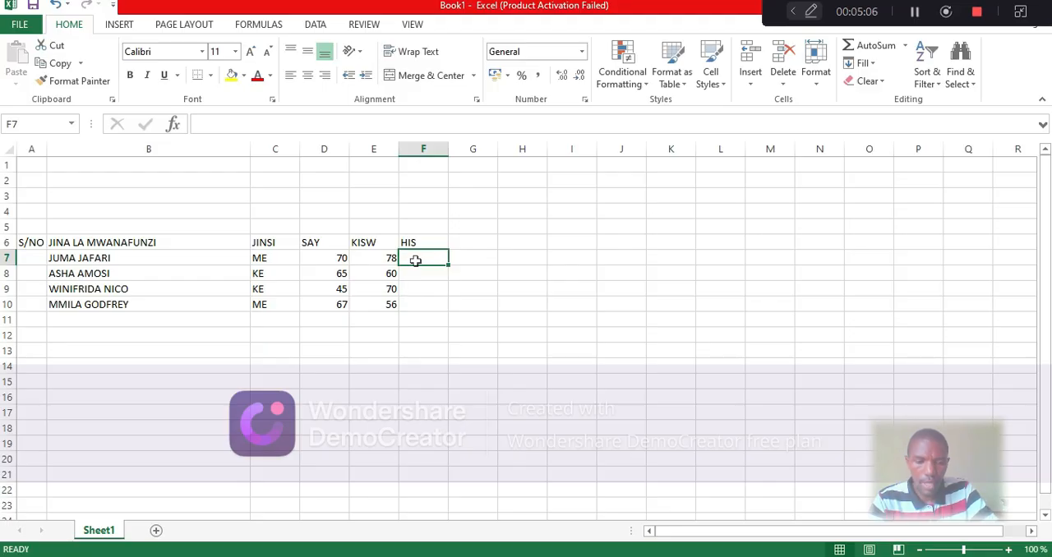
type("43")
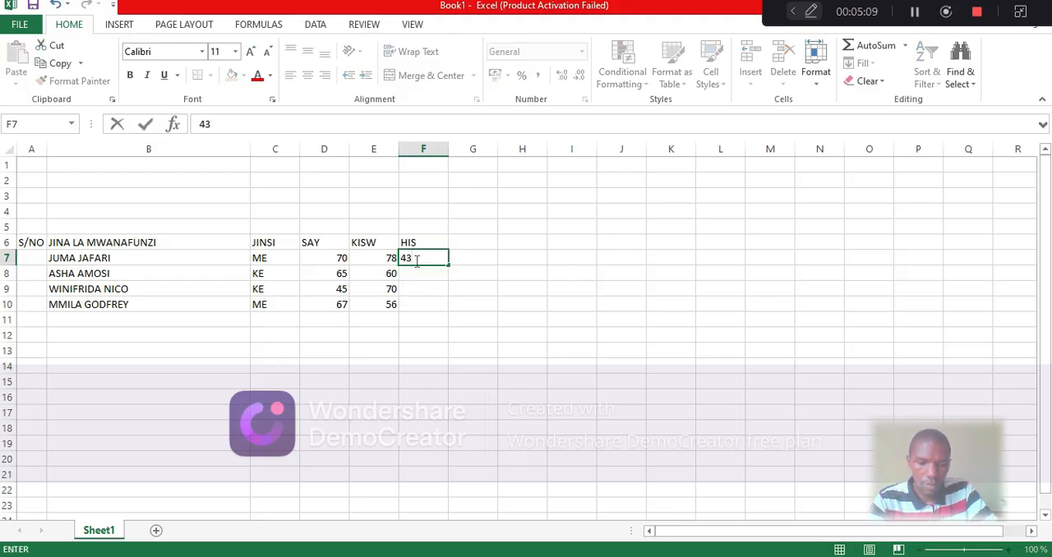
key("Return")
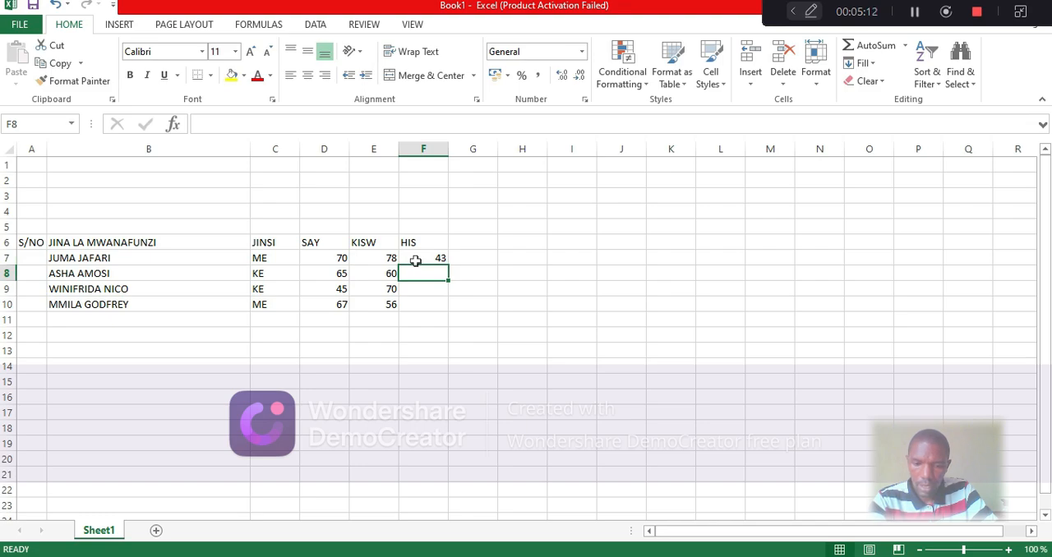
type("57")
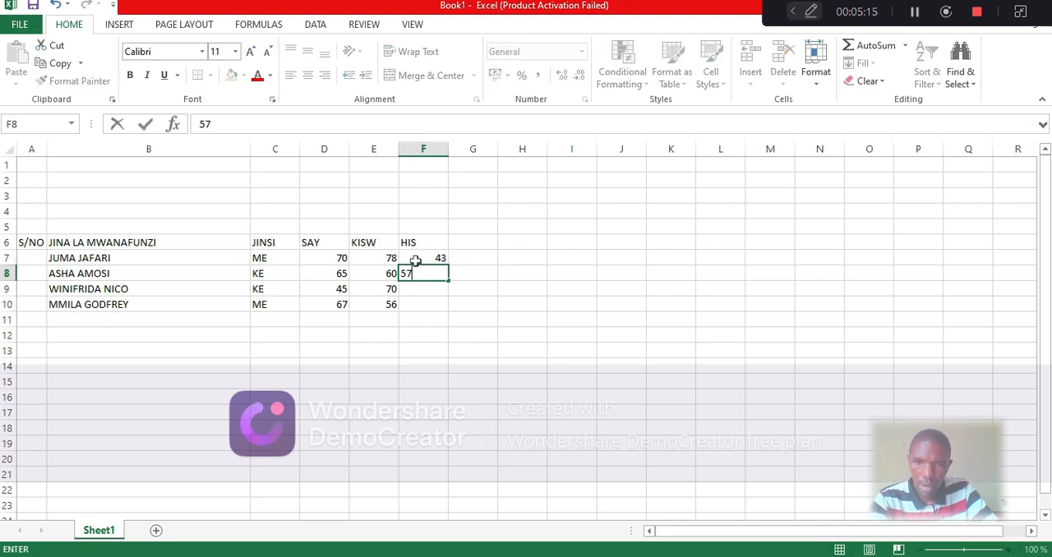
key("Return")
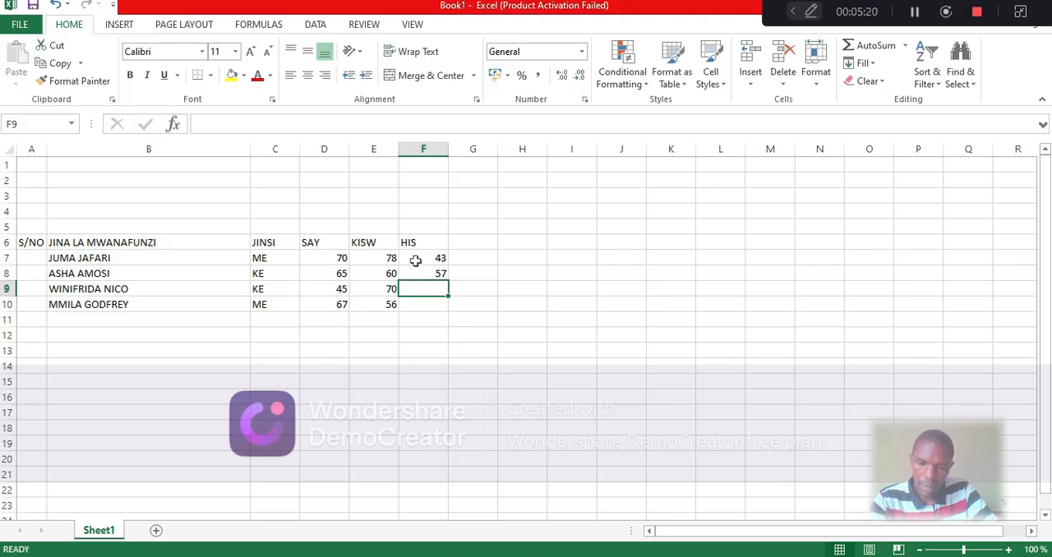
type("74")
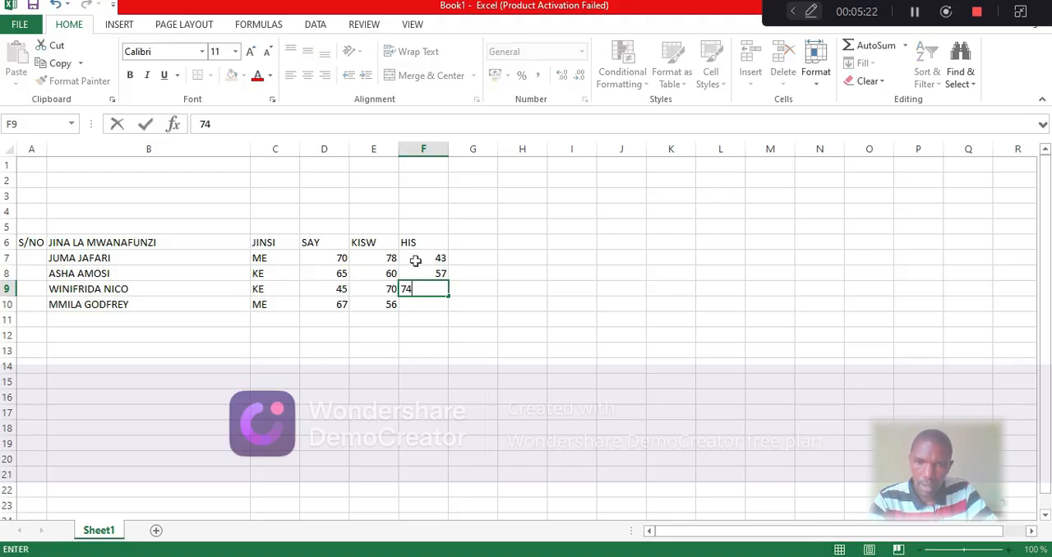
key("Return")
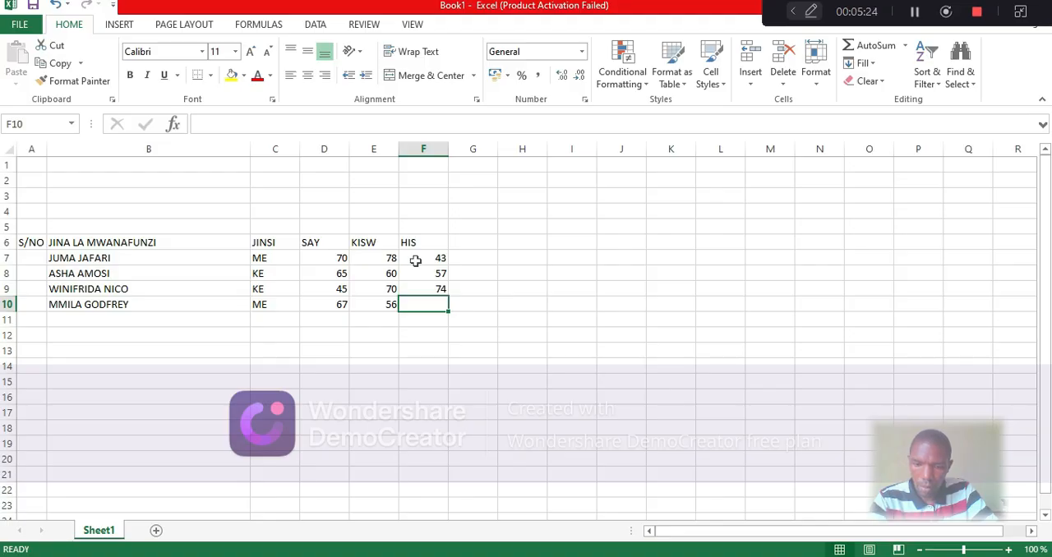
type("65")
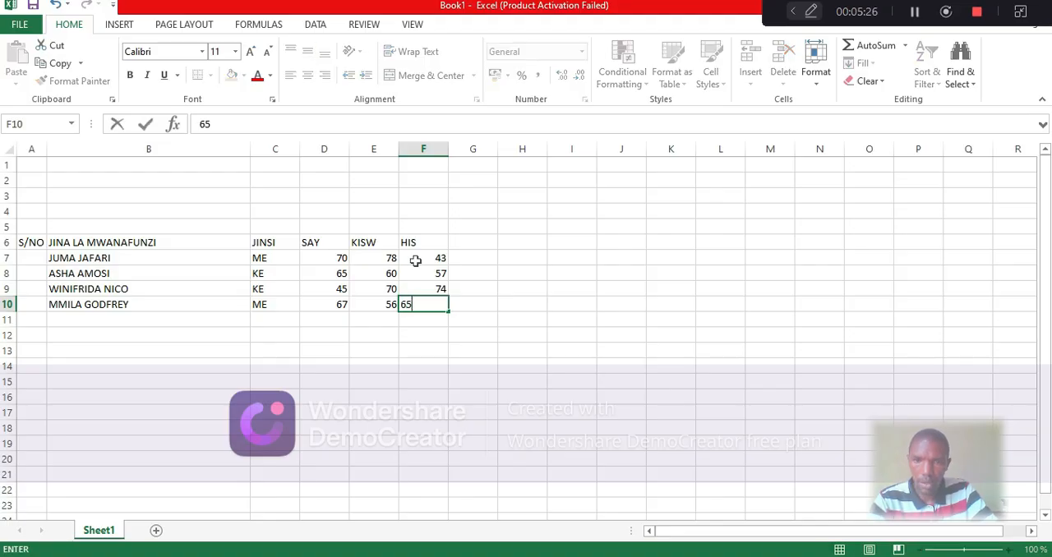
Add the column heading JUMLA in cell G6, beside the HIS heading
left_click(472, 241)
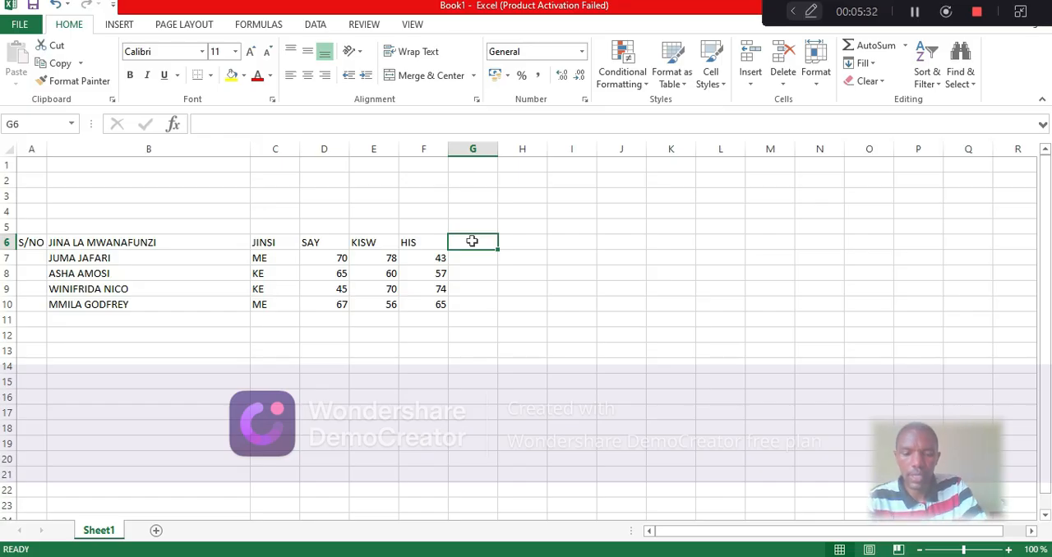
type("J")
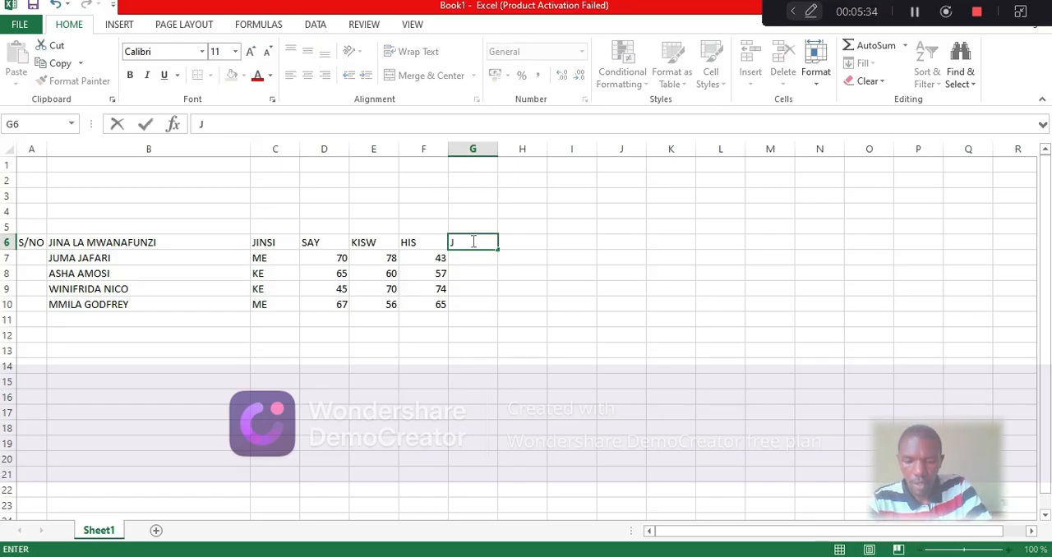
type("UMLA")
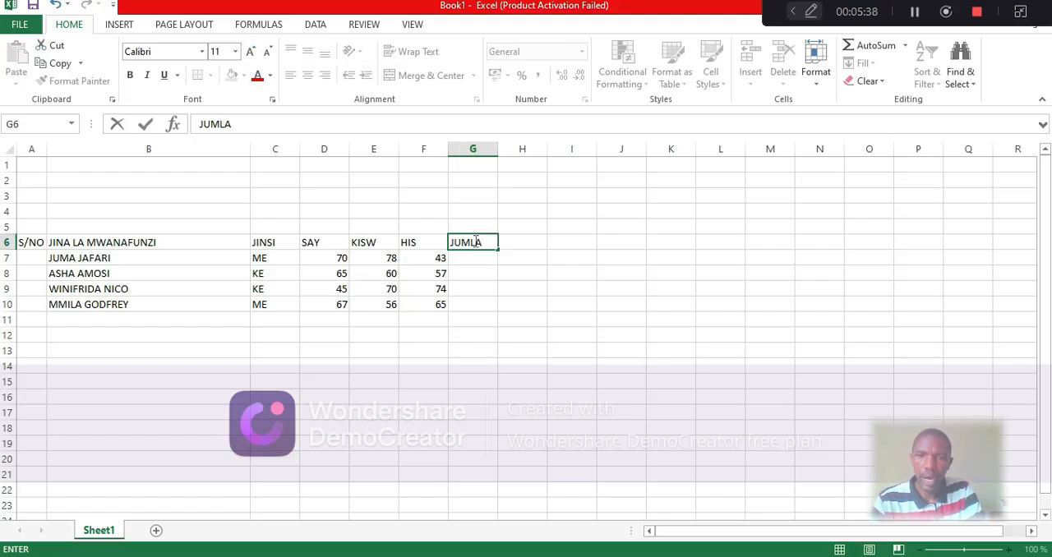
Total the first student's marks in G7 with =SUM(D7:F7) and fill the formula down through G10
left_click(468, 263)
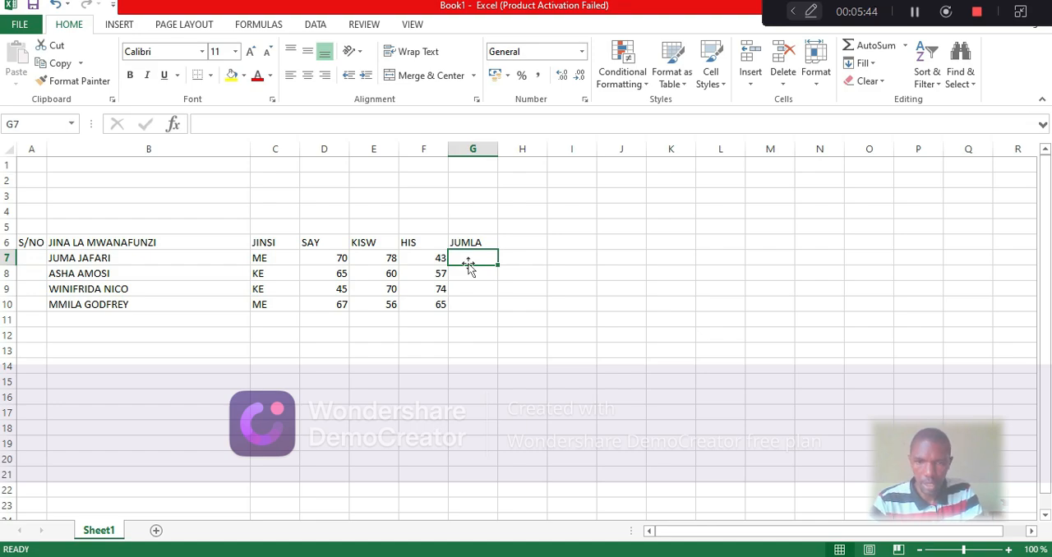
double_click(475, 258)
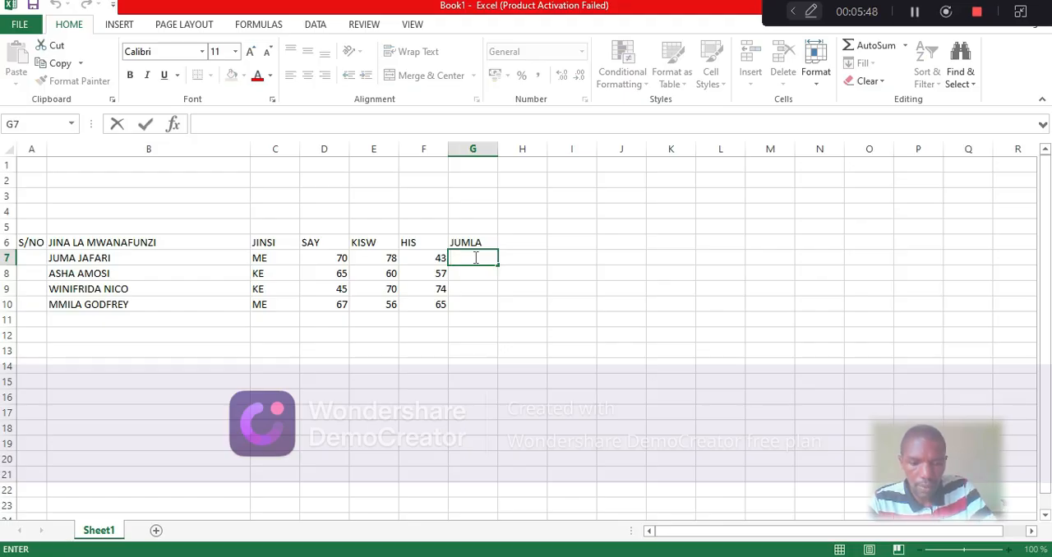
type("=")
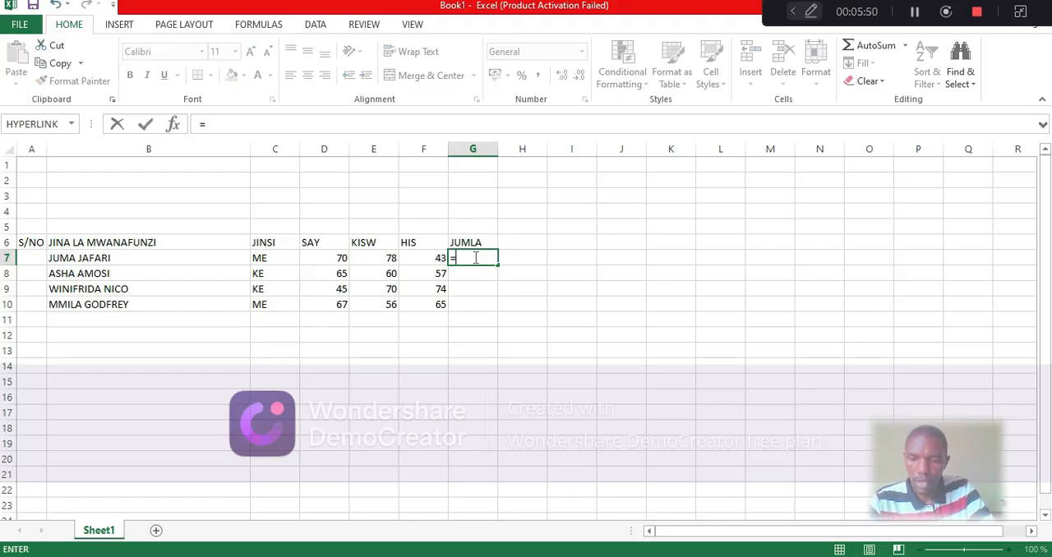
type("SUM")
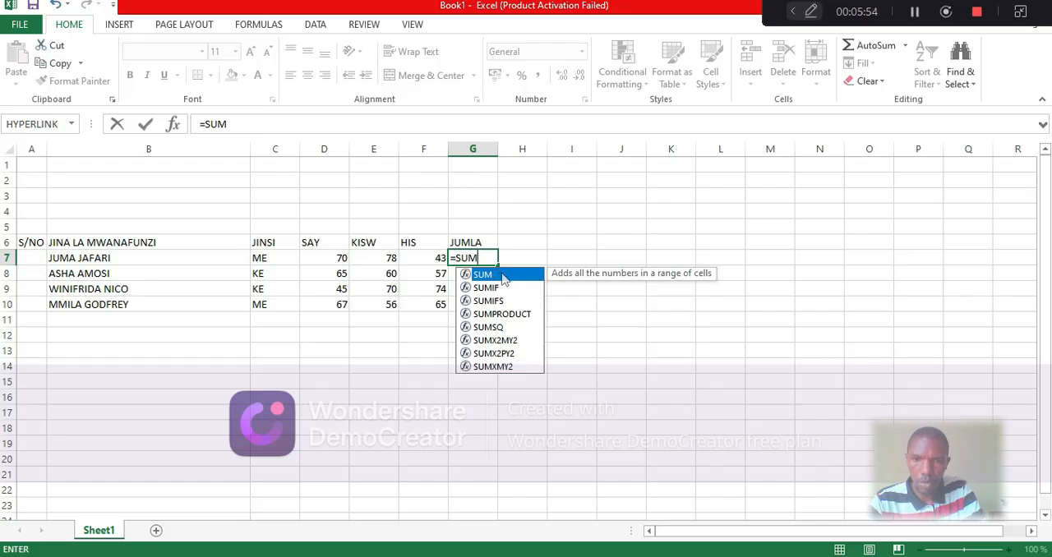
double_click(503, 276)
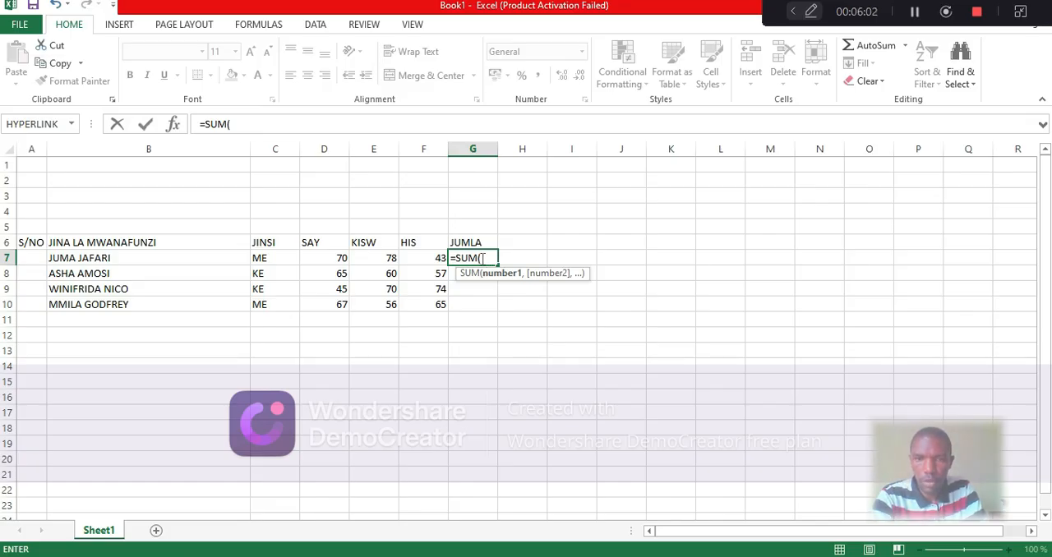
left_click(336, 260)
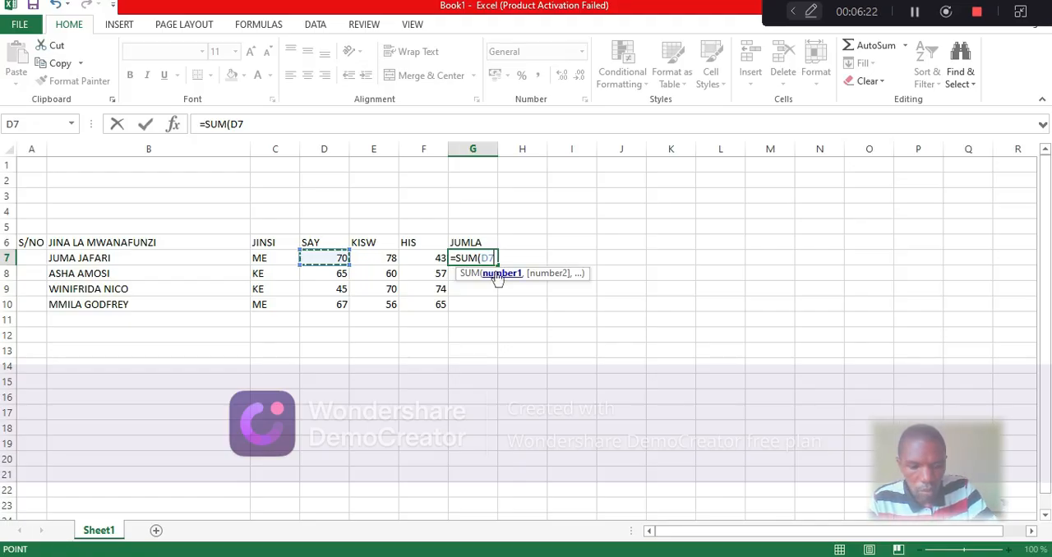
key("F8")
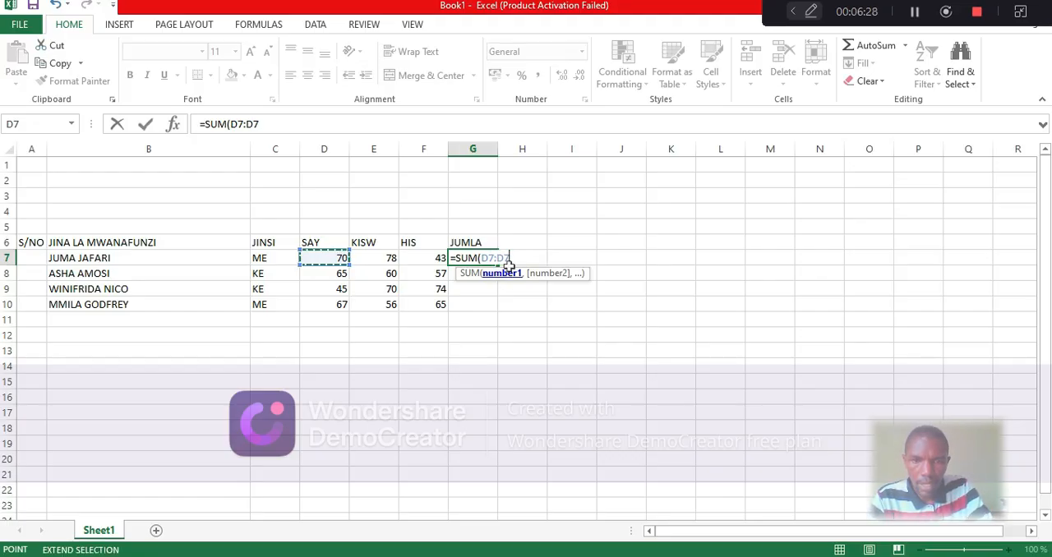
key("BackSpace")
key("BackSpace")
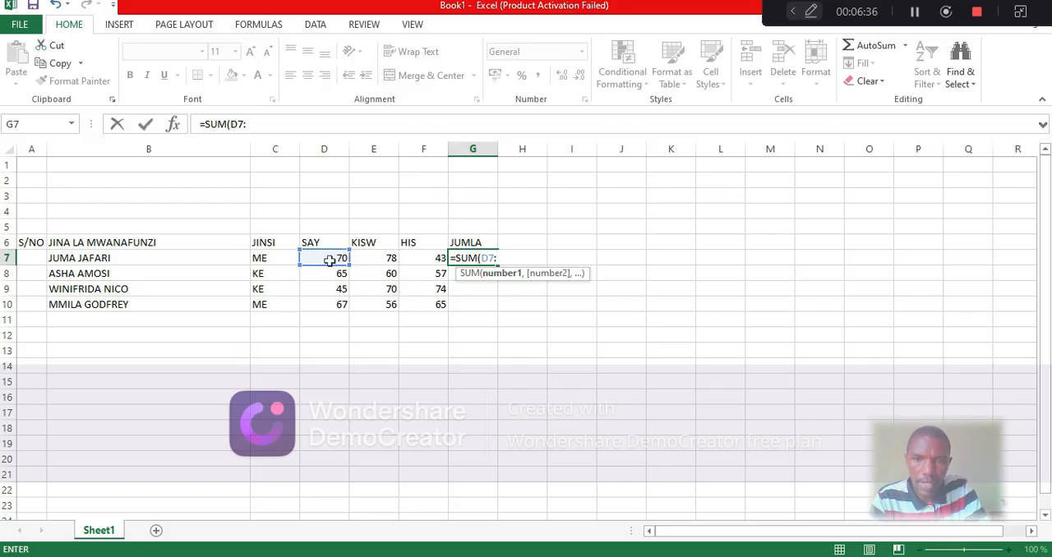
left_click(433, 261)
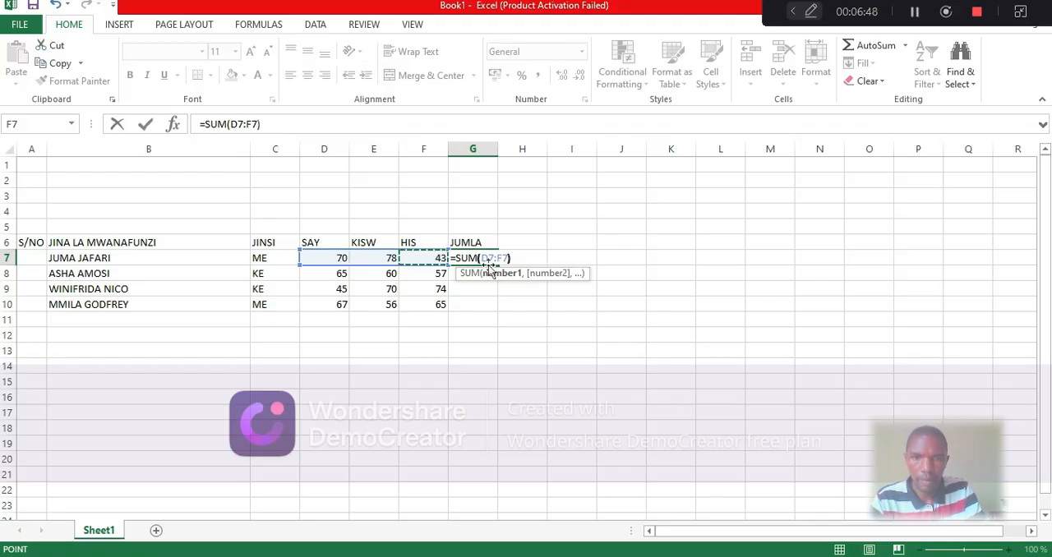
type(")")
key("Return")
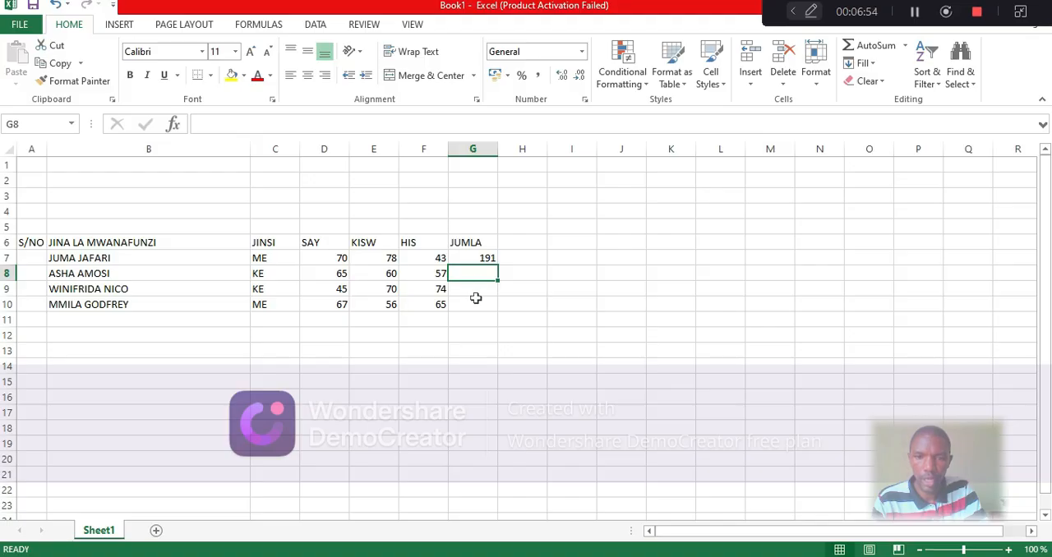
left_click(477, 258)
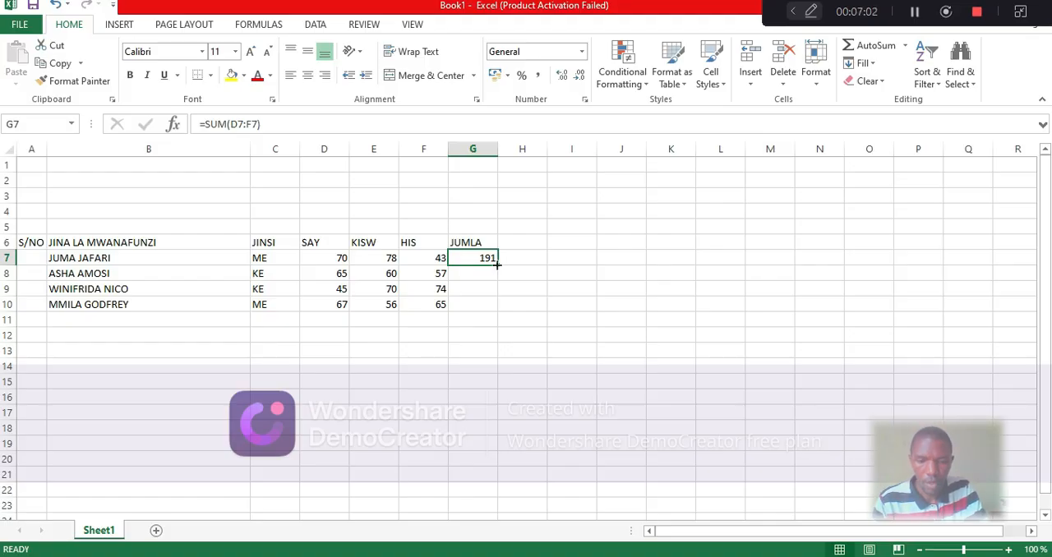
left_click_drag(498, 264, 499, 309)
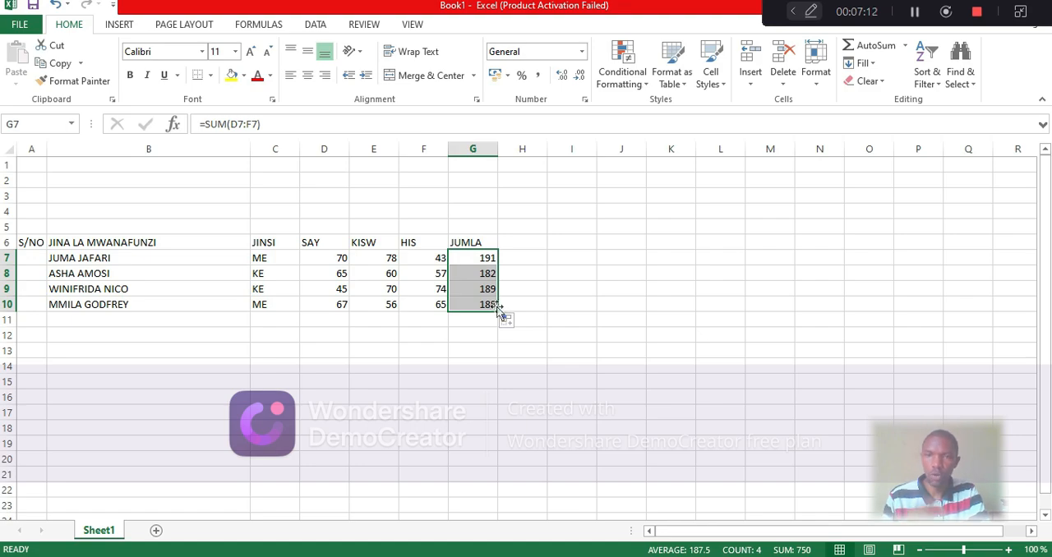
Widen column H slightly and enter the heading AVERAGE in cell H6
left_click(523, 245)
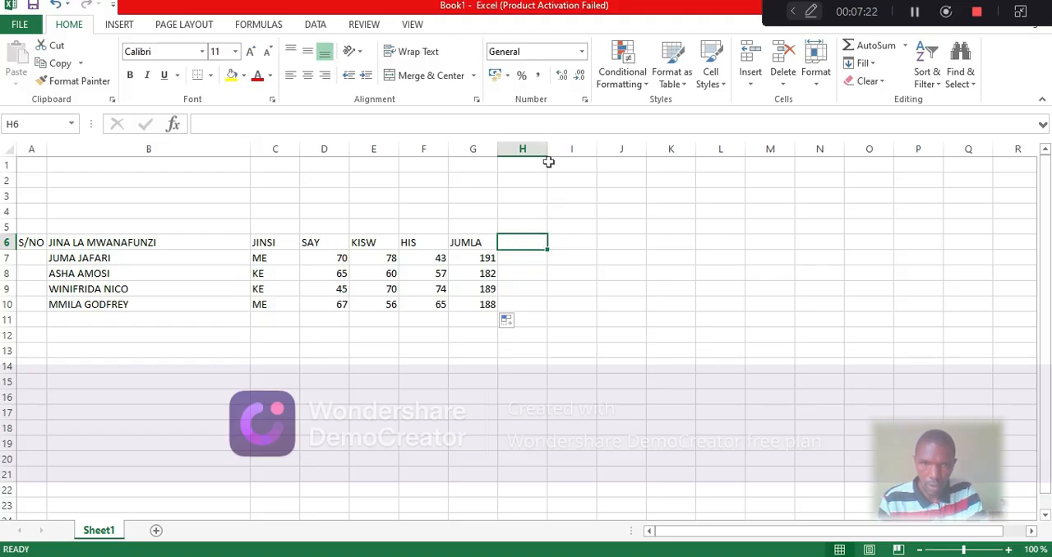
left_click_drag(545, 149, 561, 150)
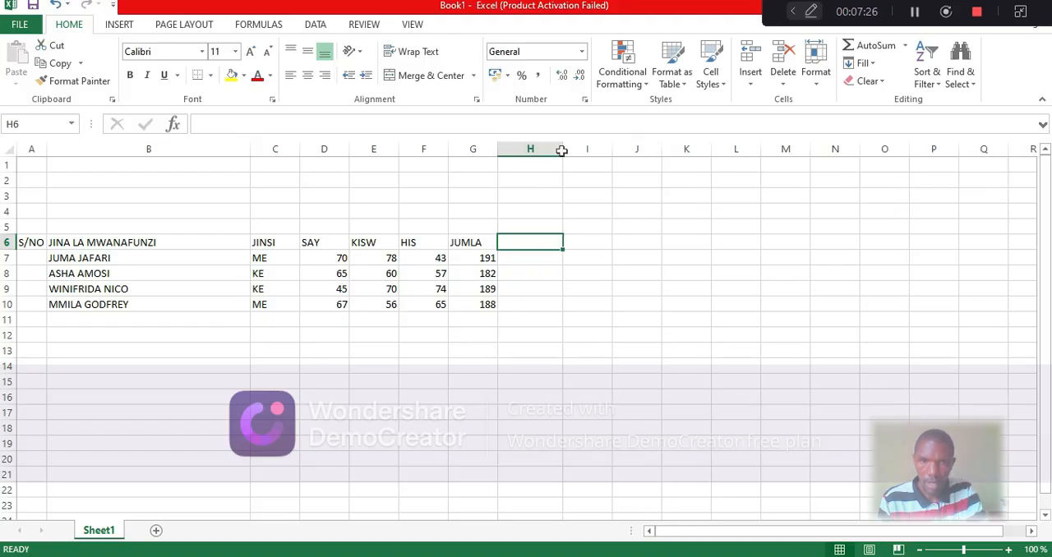
double_click(527, 243)
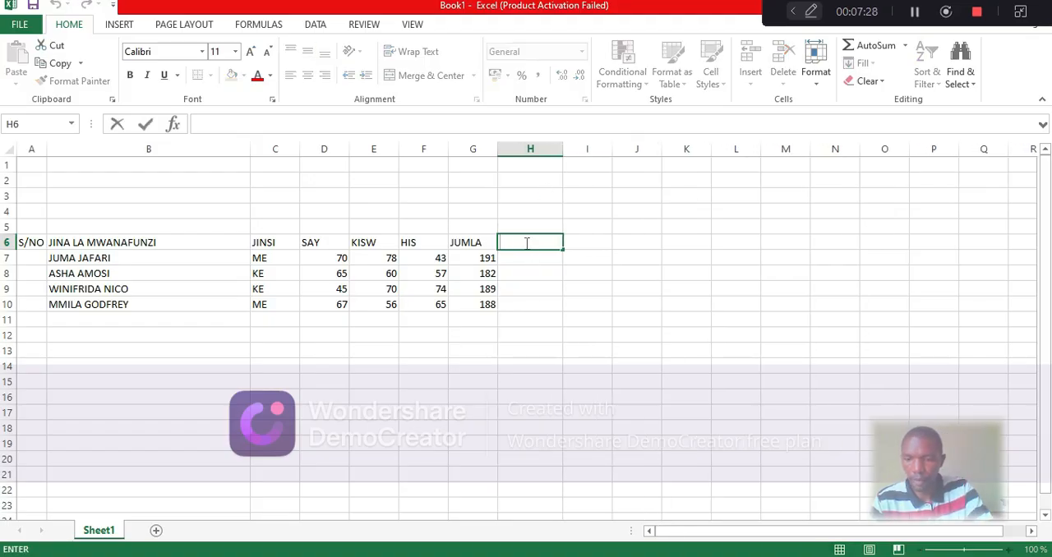
type("AVERA")
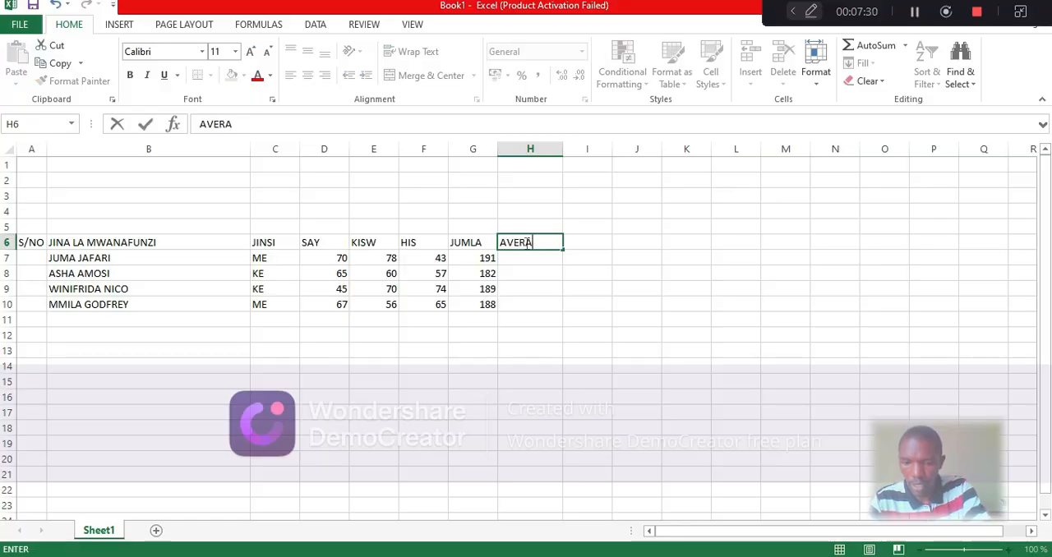
type("GE")
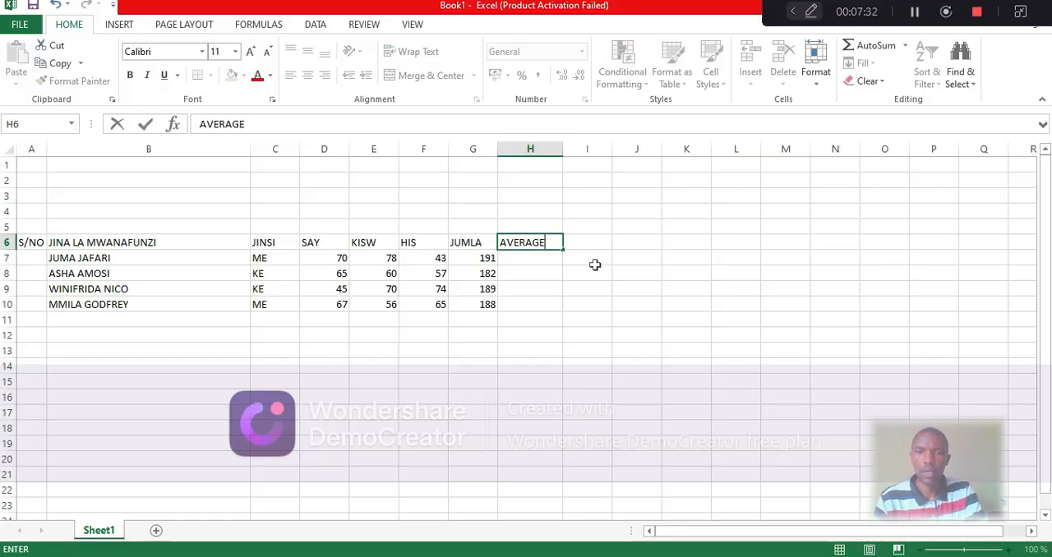
Calculate the first student's average mark in cell H7 with =AVERAGE(D7:F7)
left_click(525, 259)
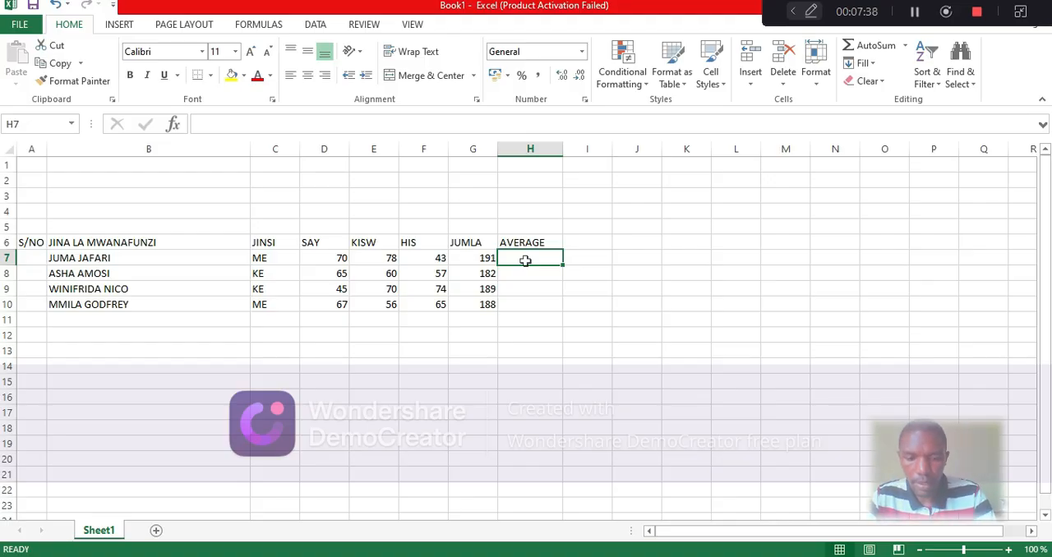
type("=")
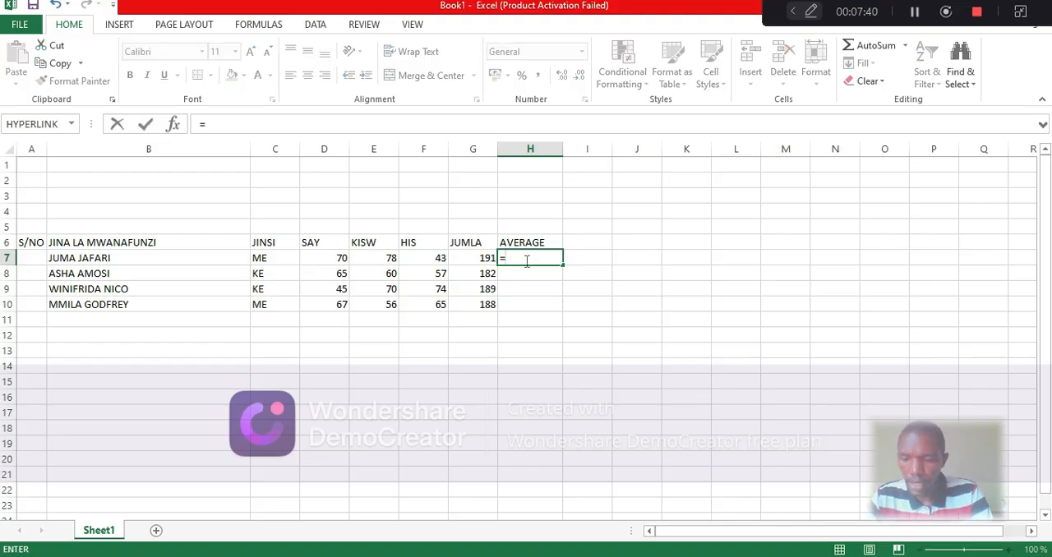
type("AVER")
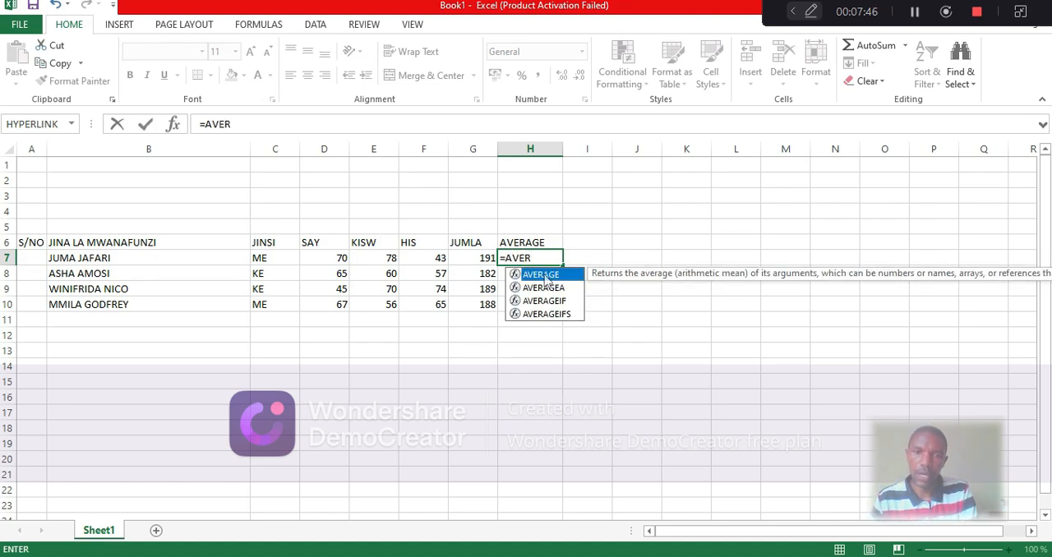
double_click(542, 278)
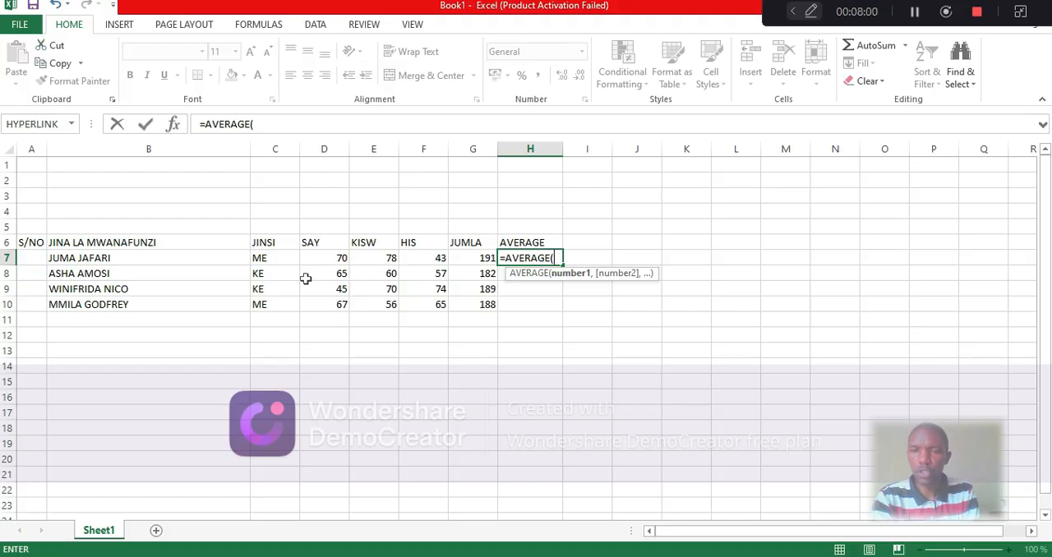
left_click(327, 257)
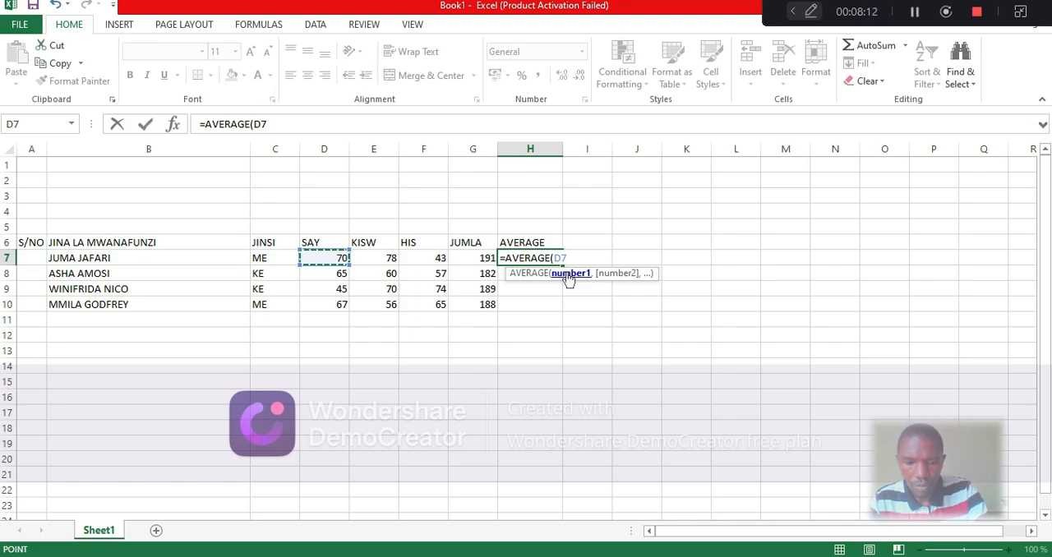
key("F8")
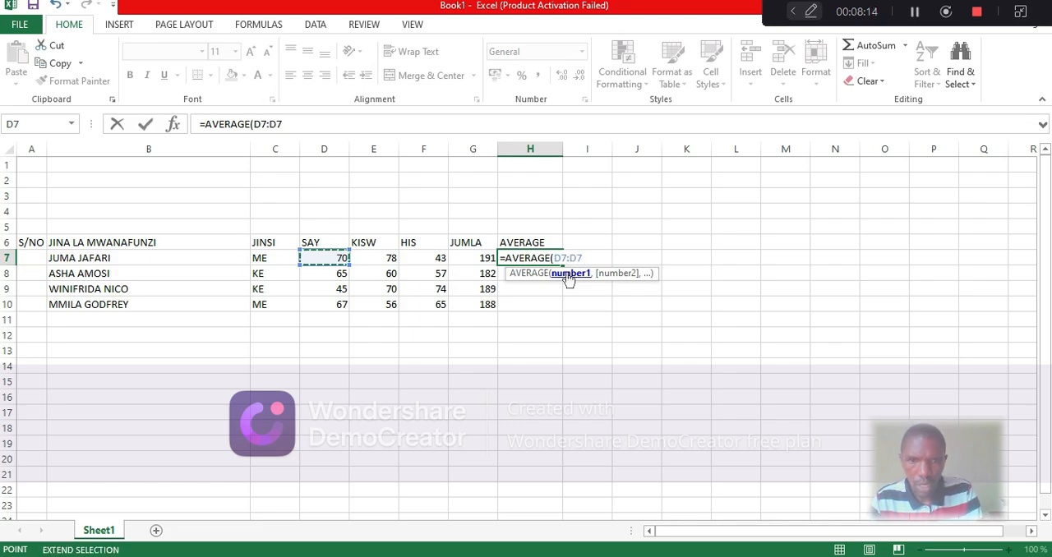
key("BackSpace")
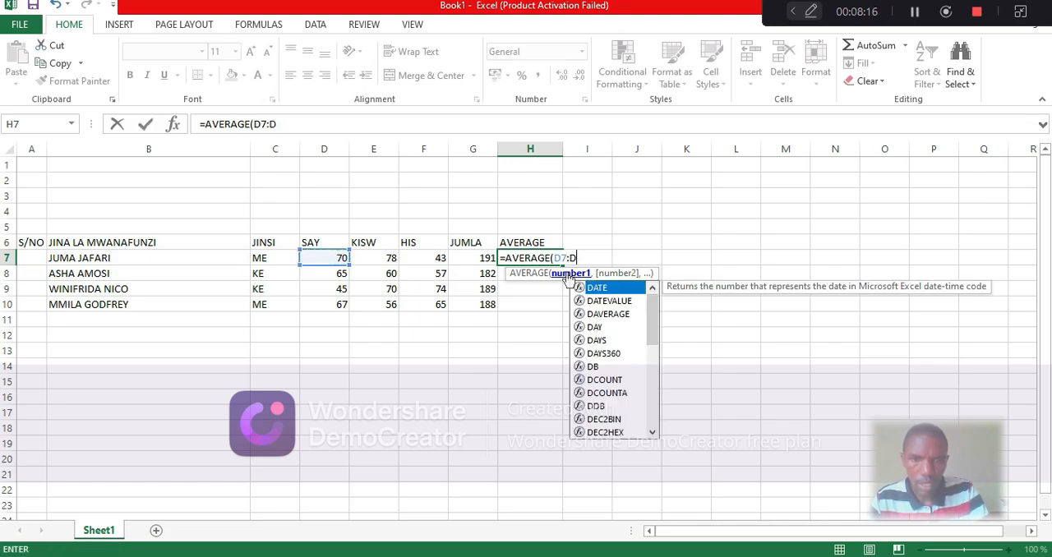
key("Escape")
key("BackSpace")
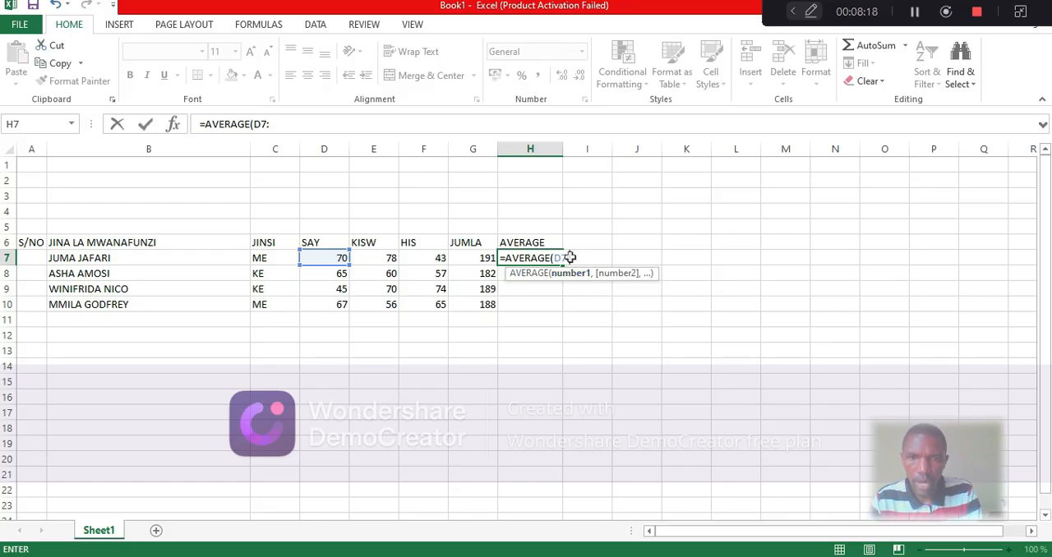
left_click(431, 260)
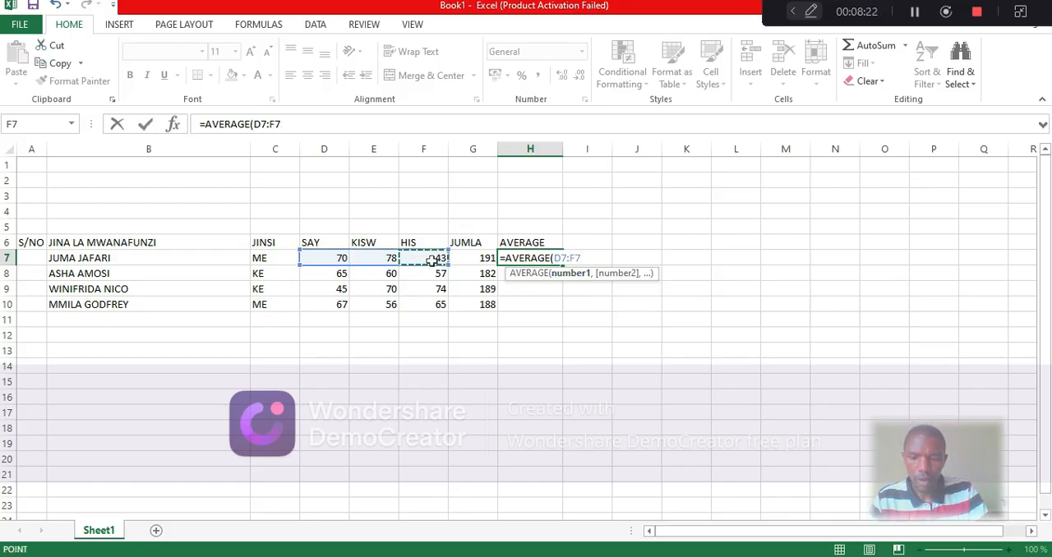
type(")")
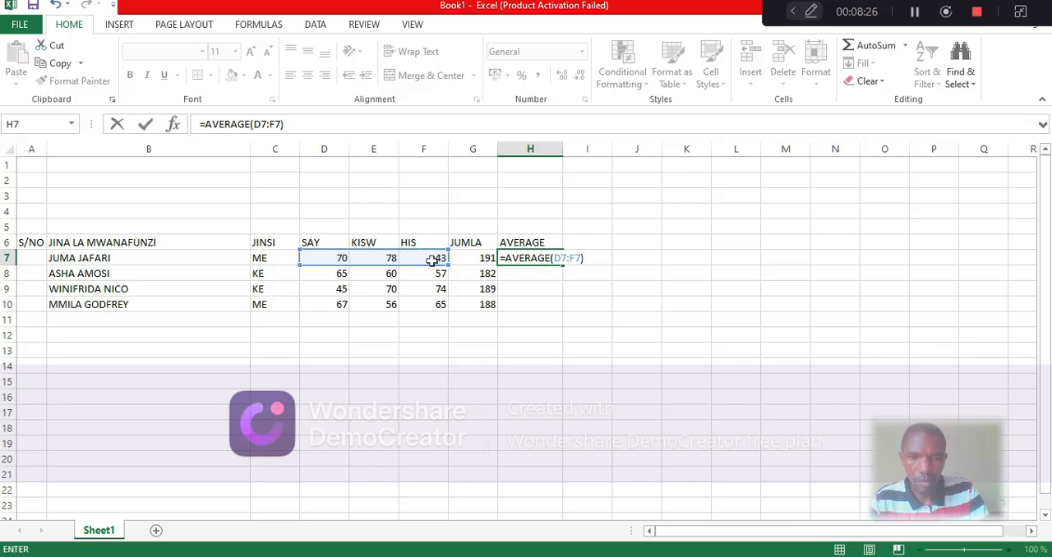
key("Return")
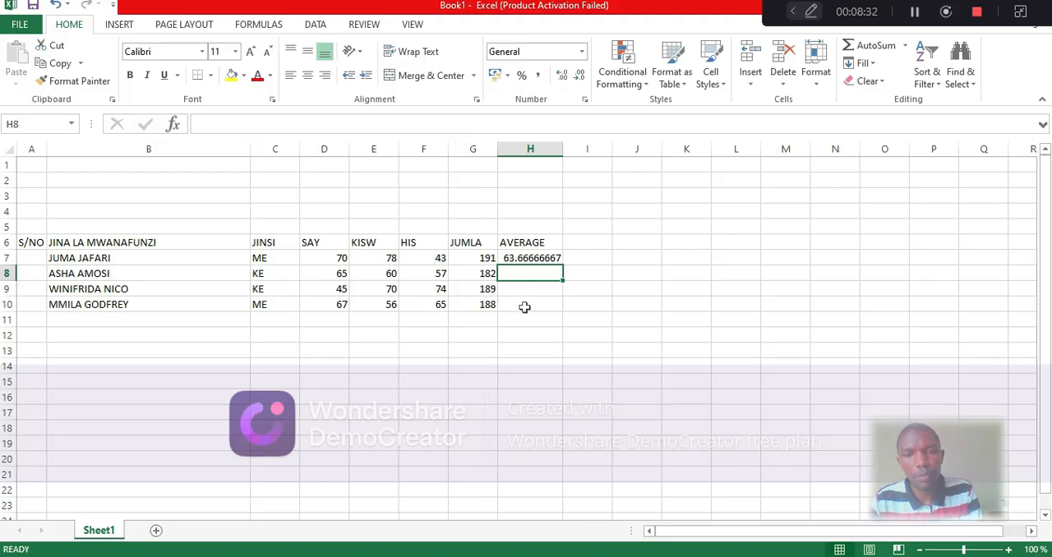
Fill the average formula from H7 down through H10 for the remaining students
left_click(524, 258)
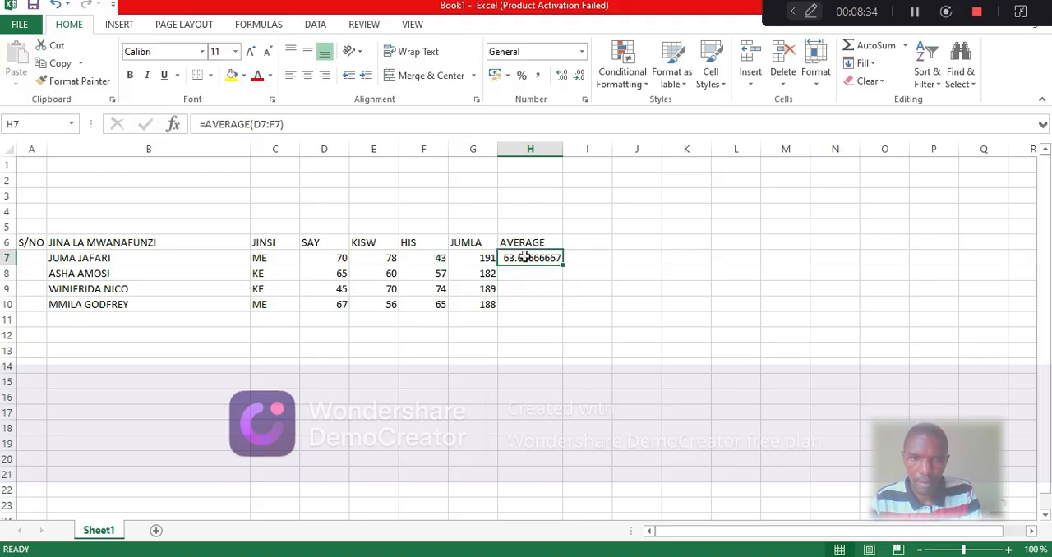
left_click_drag(564, 264, 567, 308)
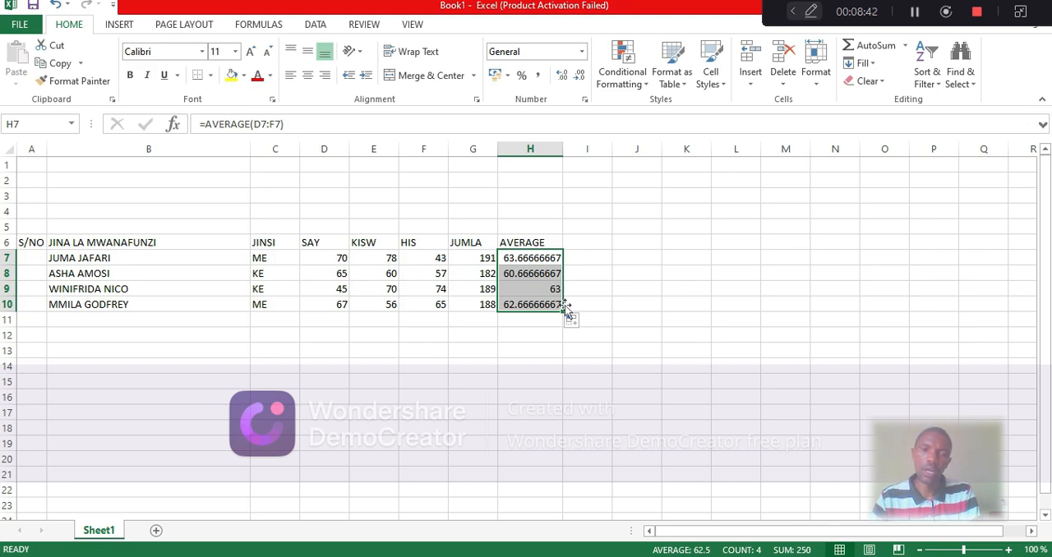
left_click(539, 322)
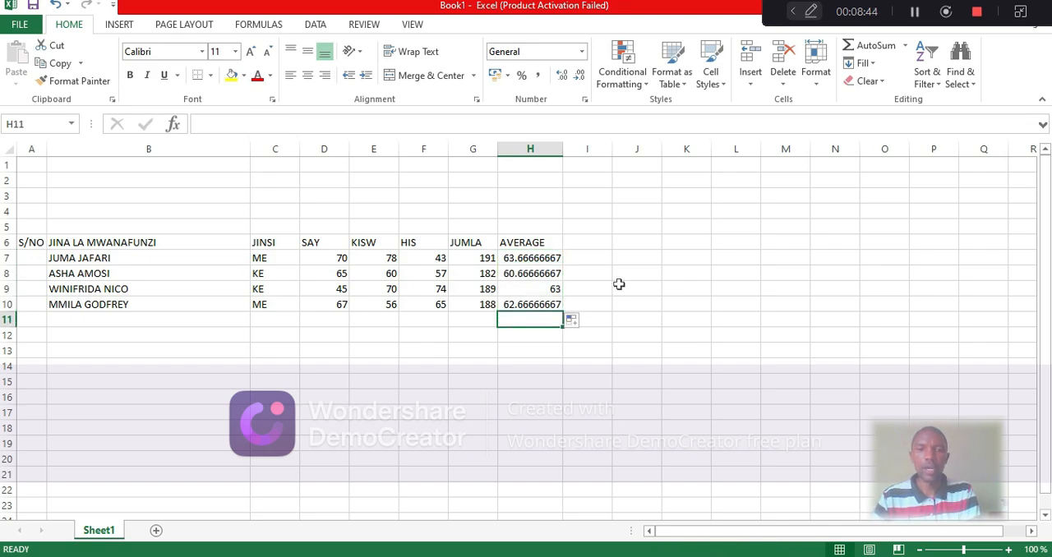
Widen column I and enter the heading DARAJA in cell I6, beside the AVERAGE heading
left_click(589, 240)
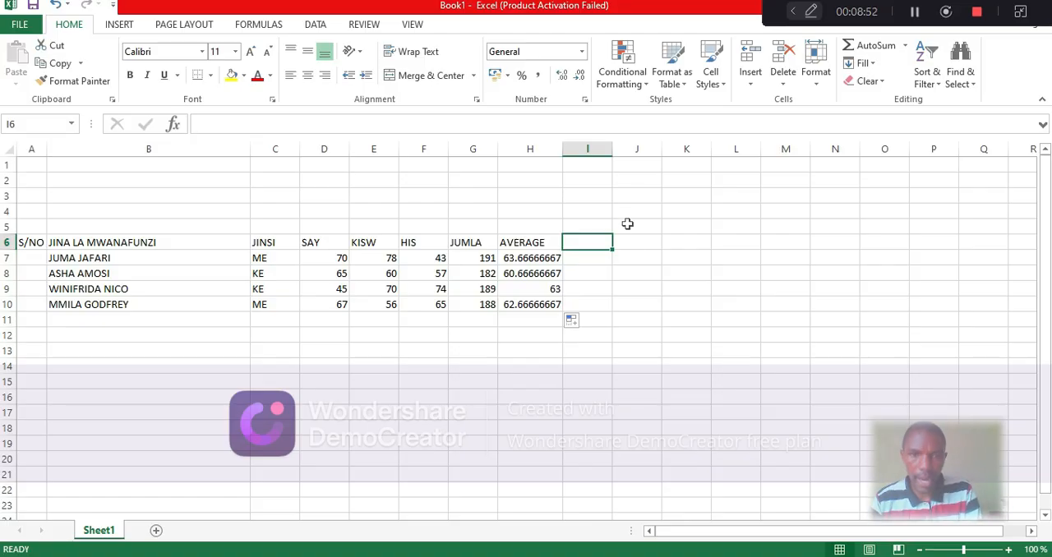
left_click_drag(611, 147, 652, 150)
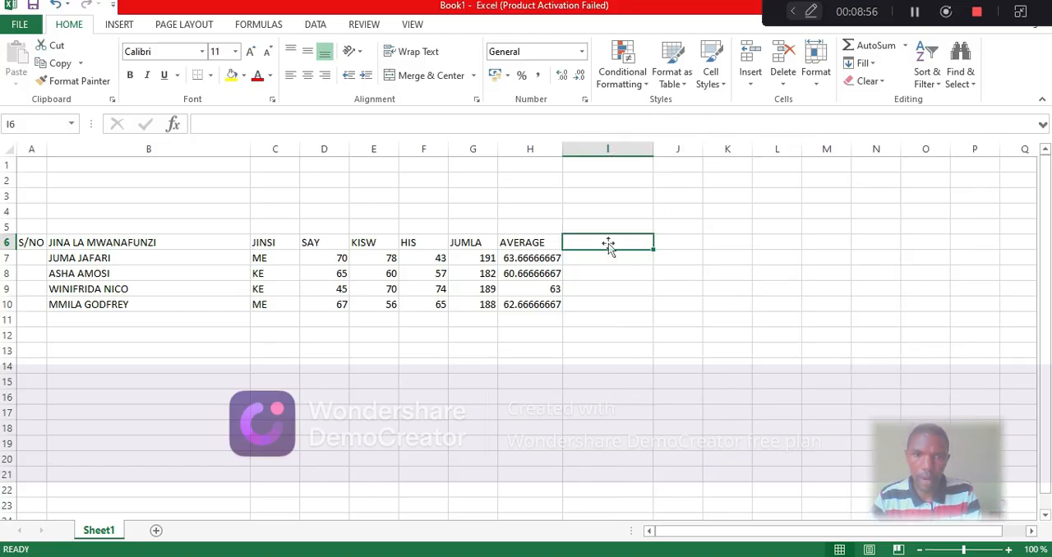
type("DA")
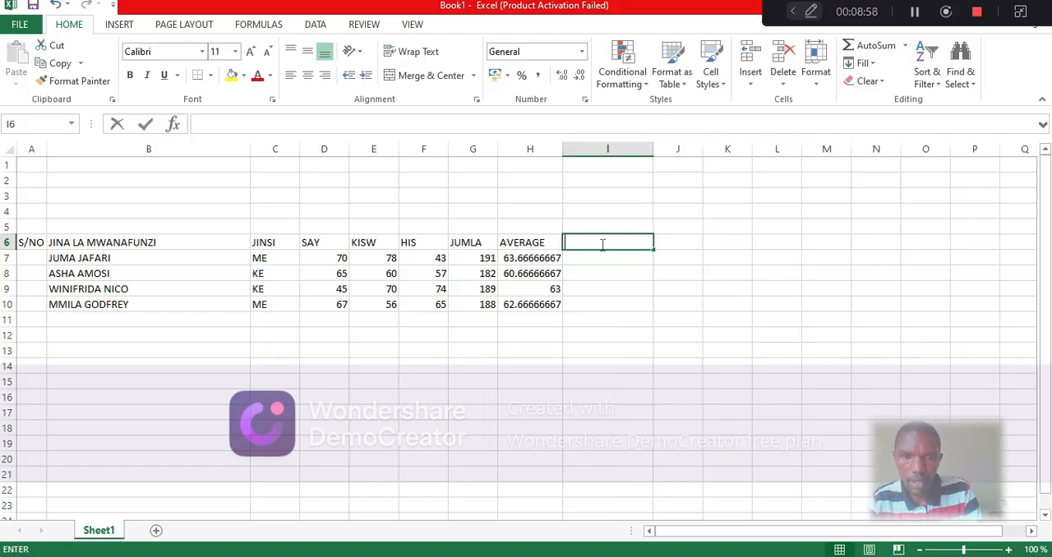
type("RAJA")
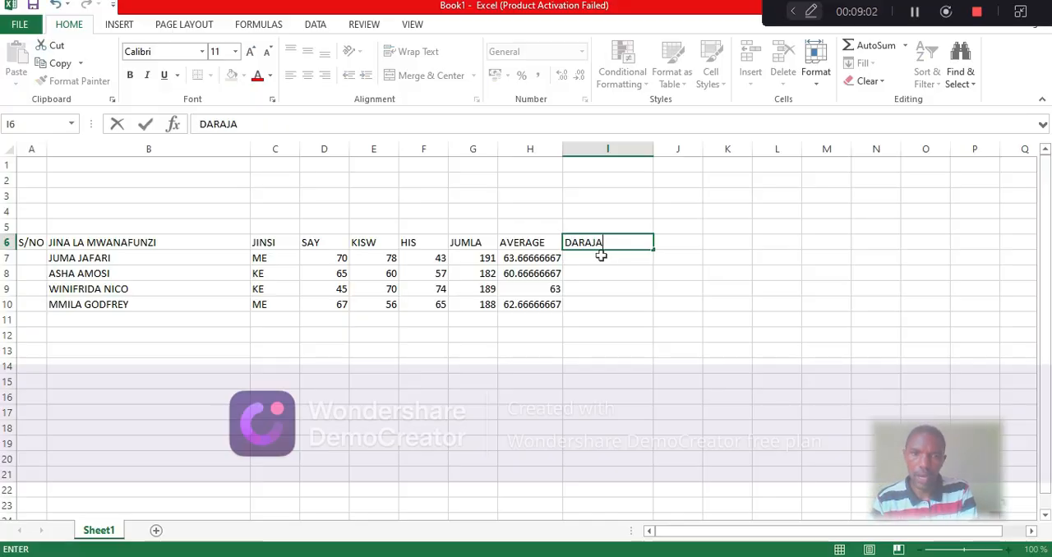
Start an IF function in cell I7, under the DARAJA heading
left_click(596, 258)
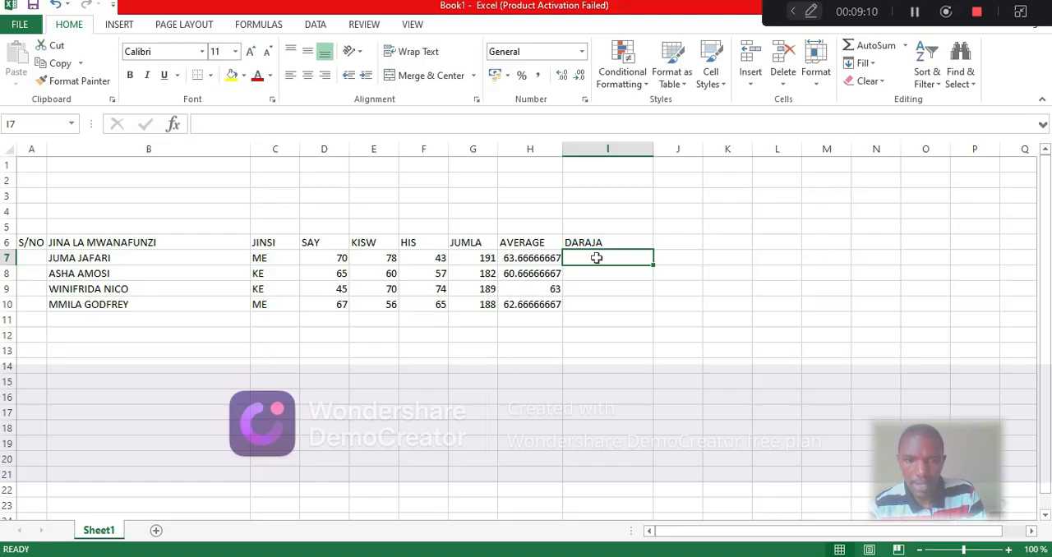
double_click(579, 260)
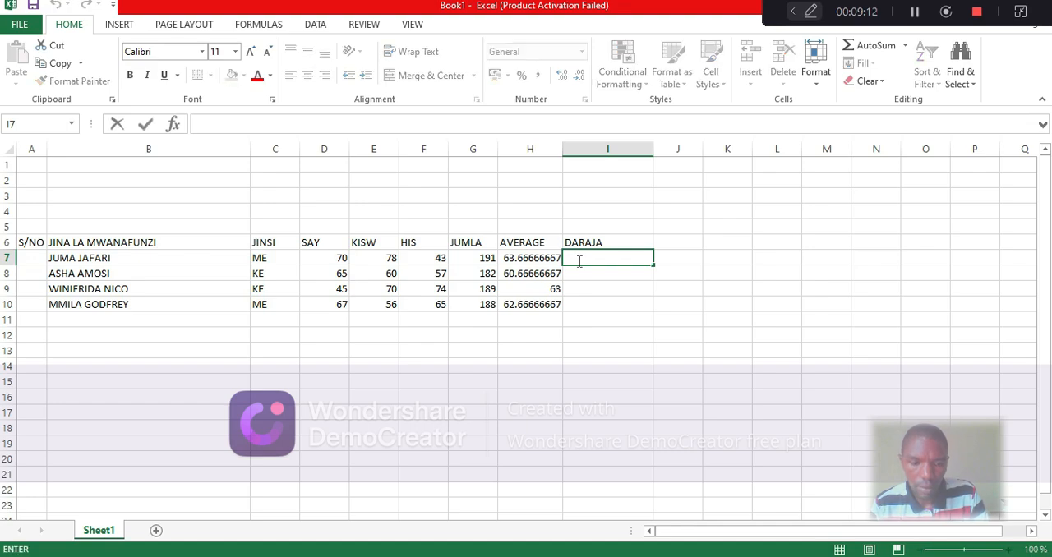
type("=")
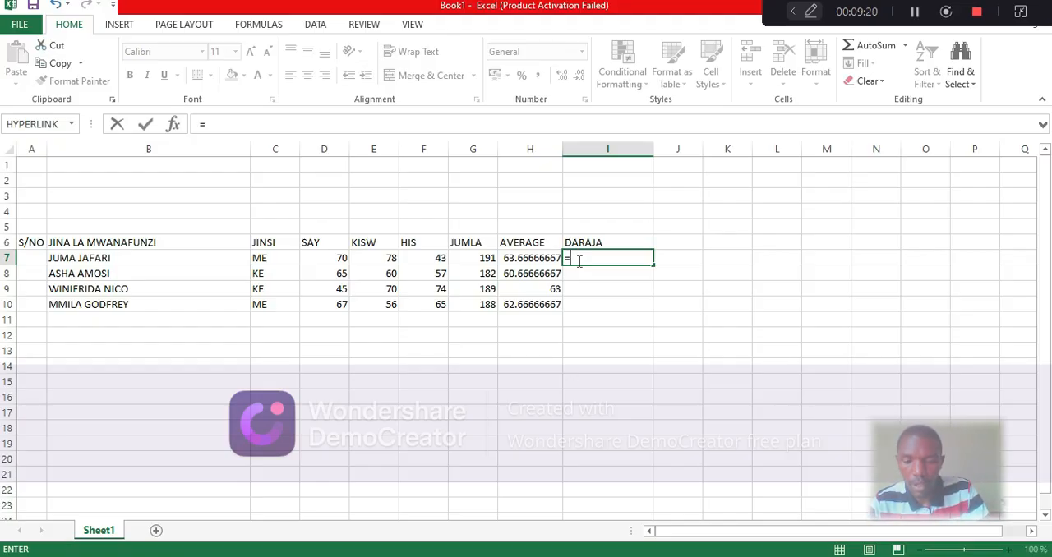
type("I")
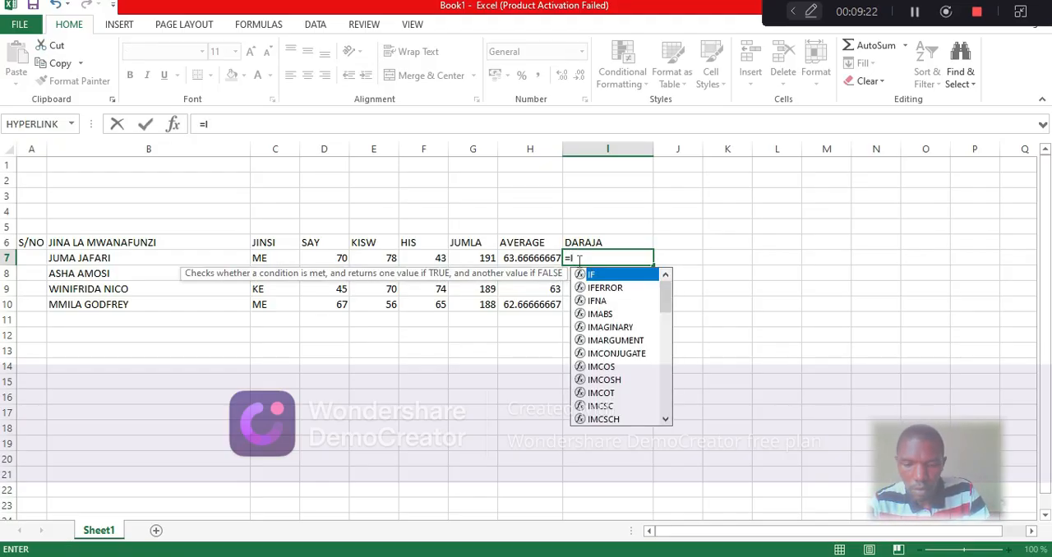
type("F")
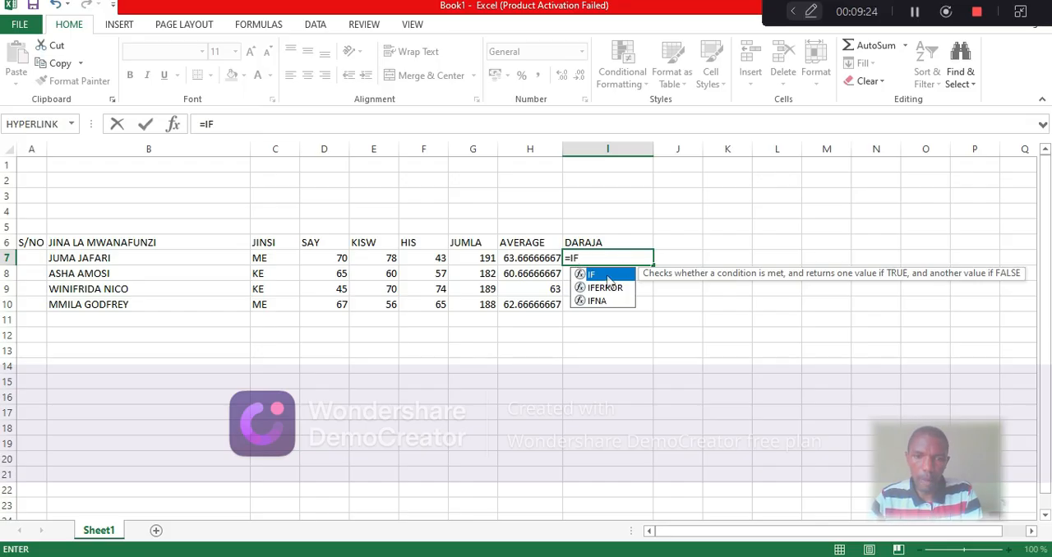
double_click(609, 278)
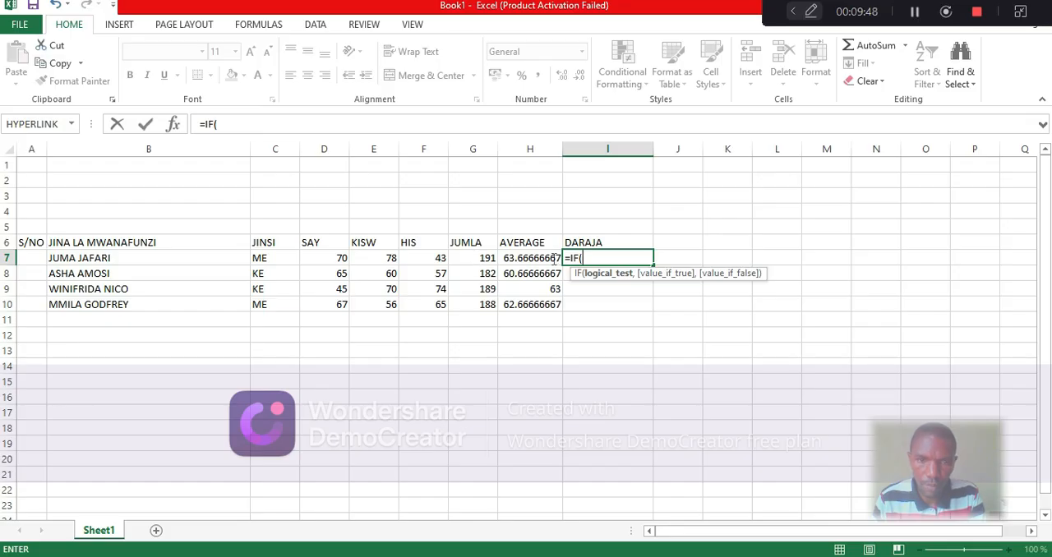
left_click(914, 17)
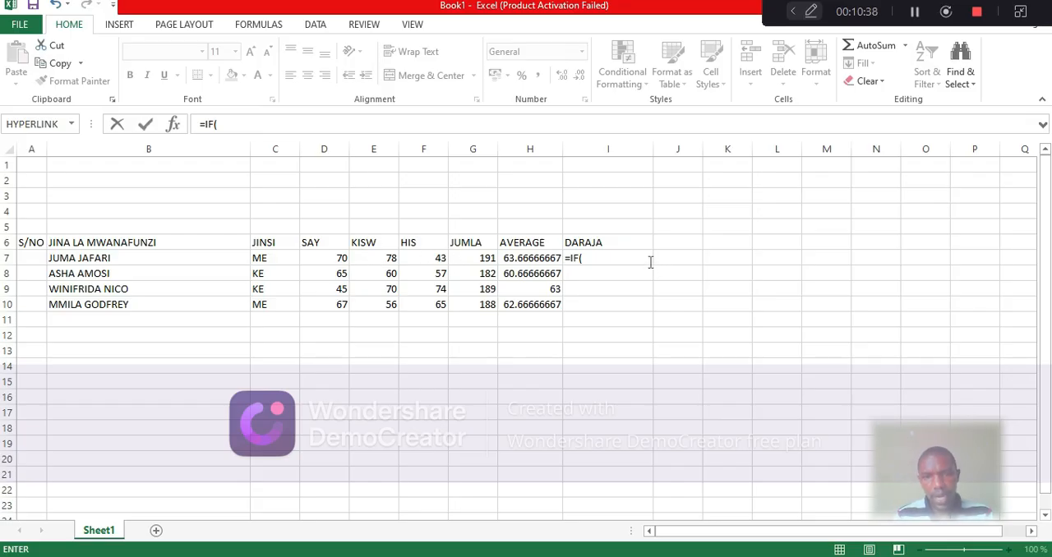
Enter the first grade condition in the I7 formula, returning "A" when the total in G7 is >=243
left_click(585, 258)
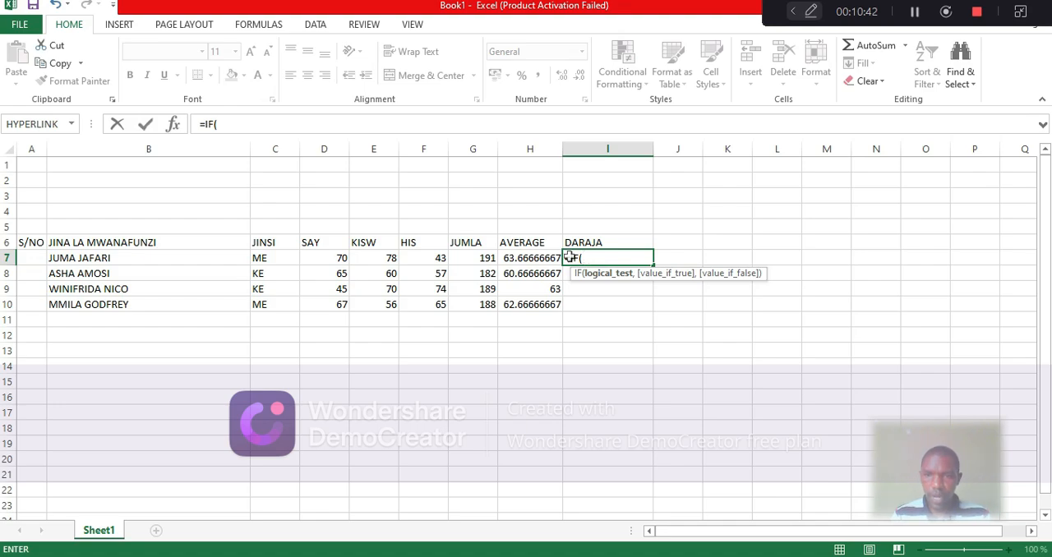
left_click(485, 258)
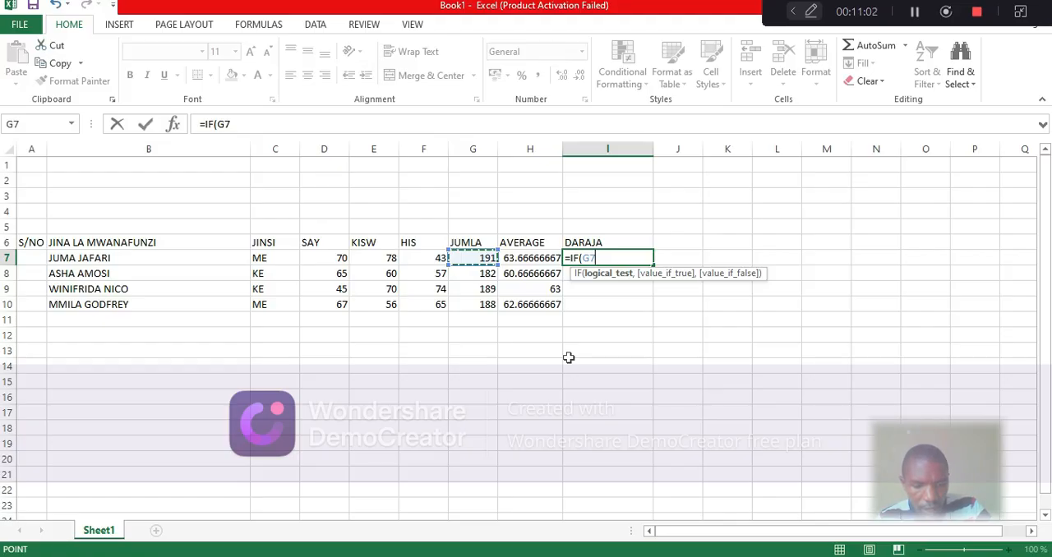
type(">")
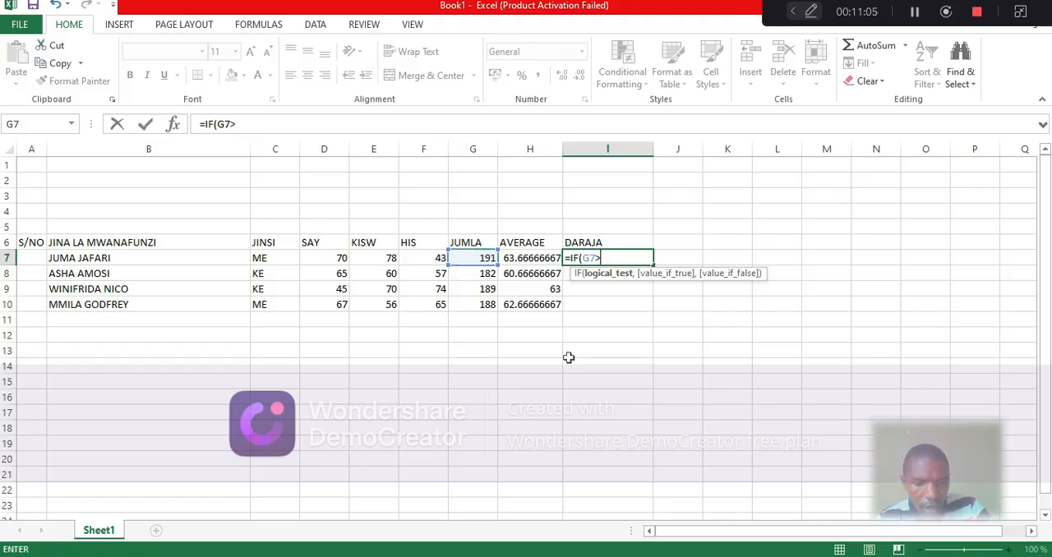
type("=")
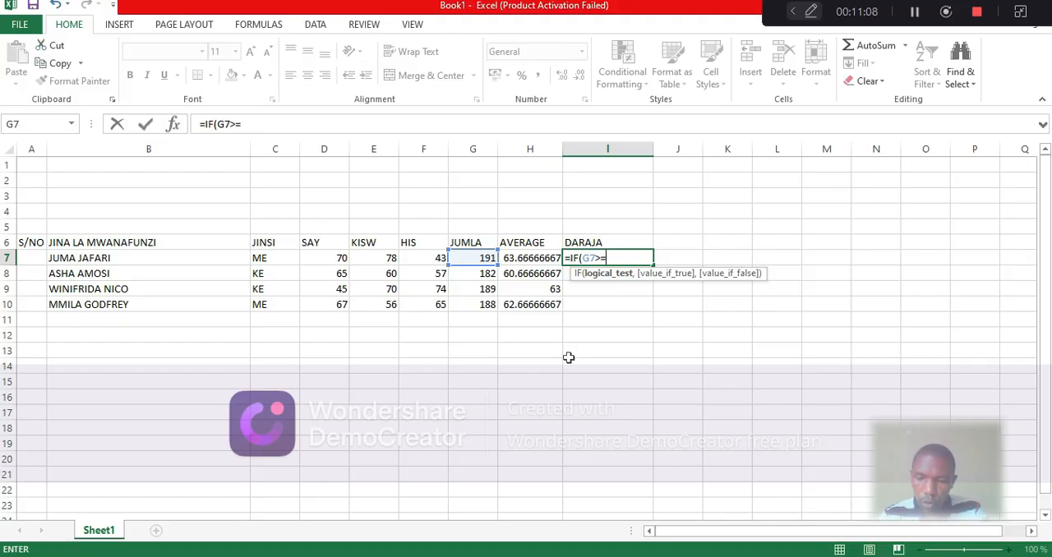
type("24")
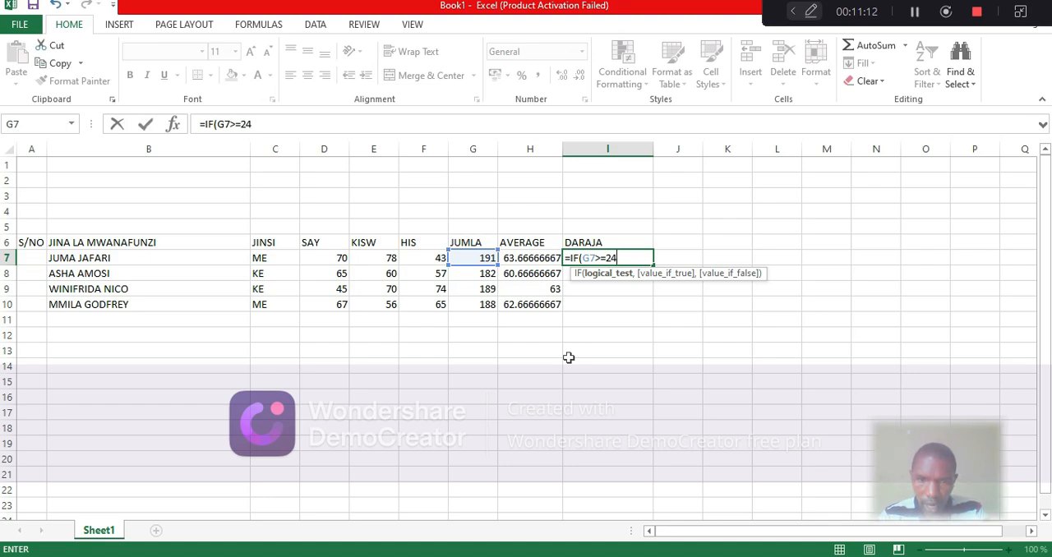
type("3")
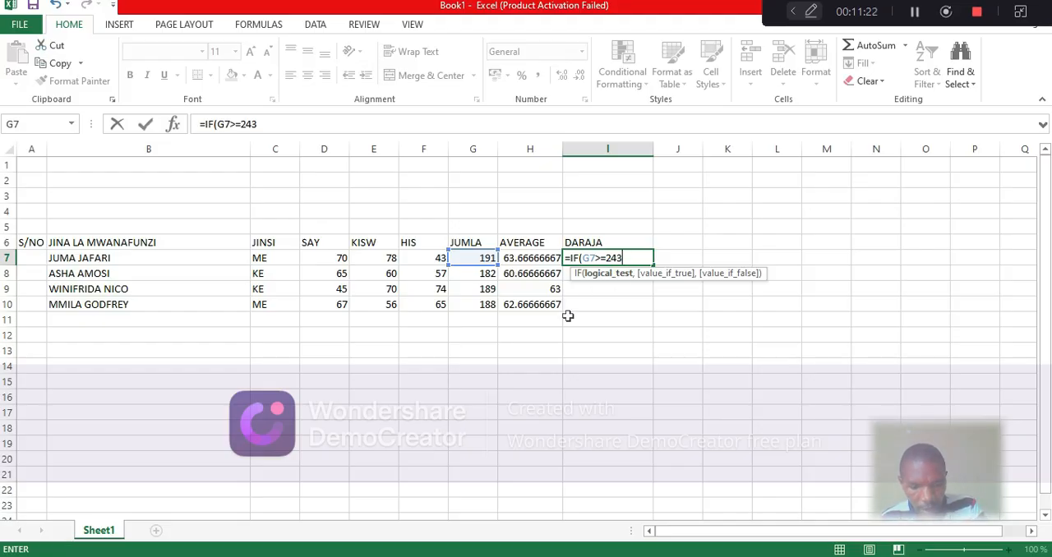
type(",")
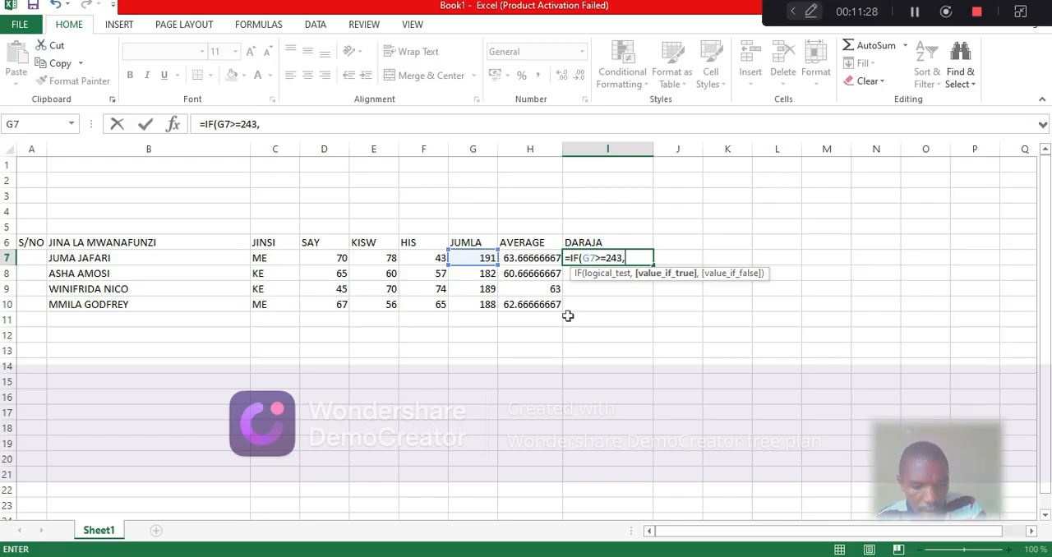
type("\"")
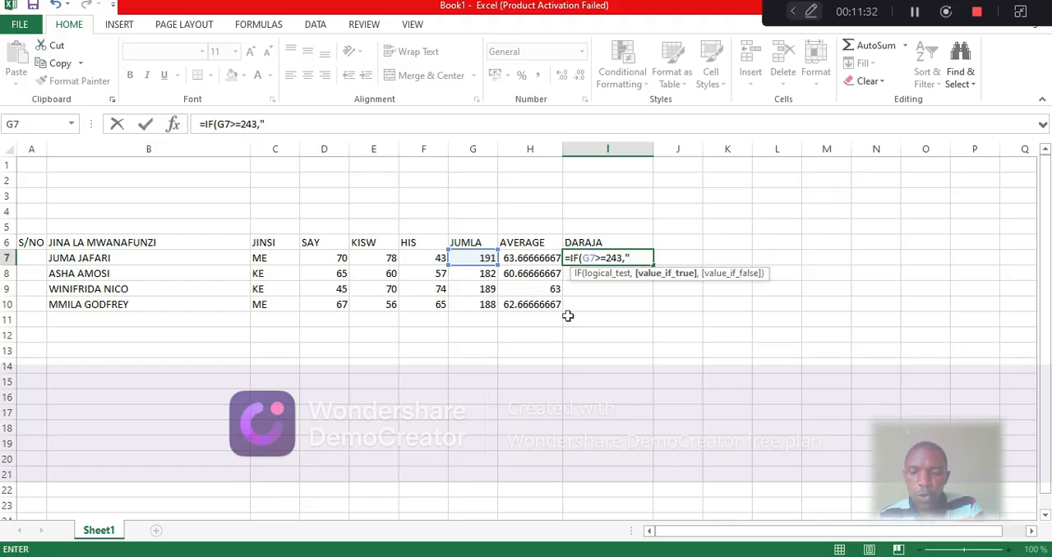
type("A")
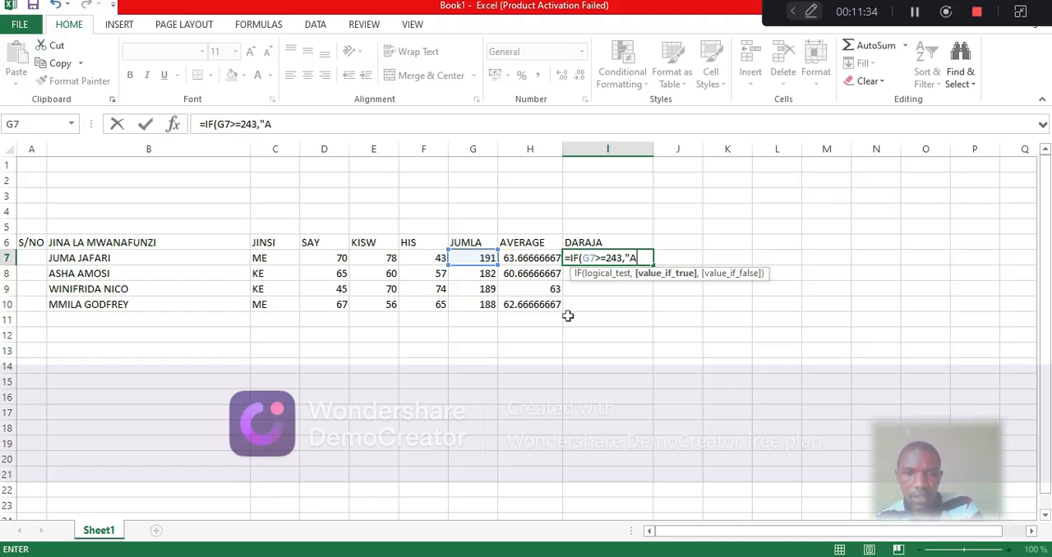
type("\"")
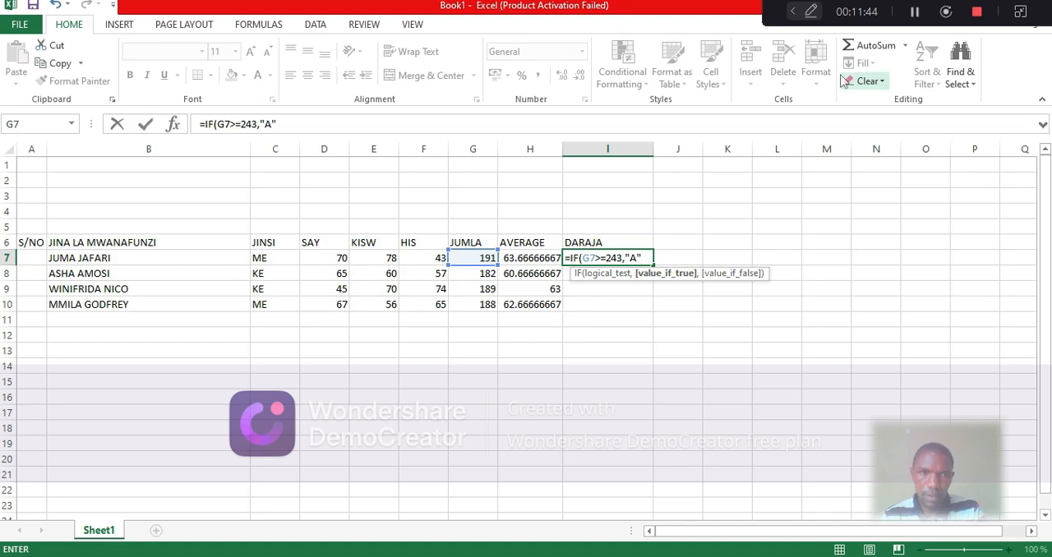
left_click(914, 13)
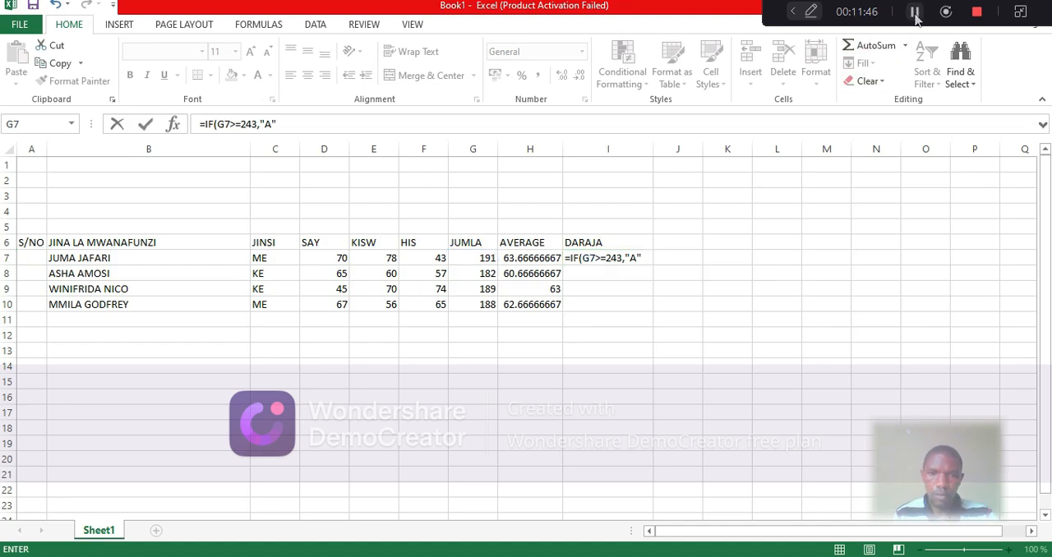
left_click(642, 258)
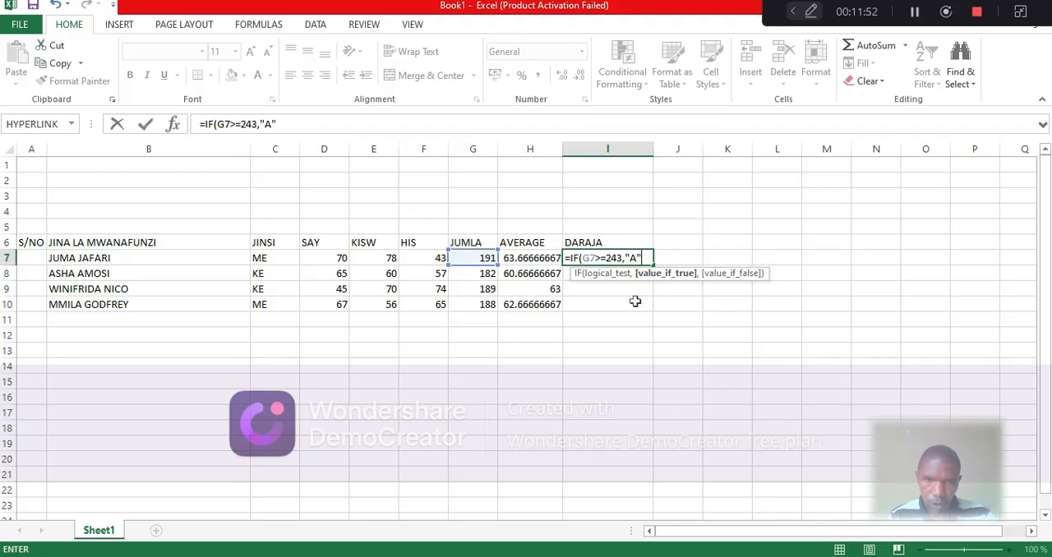
type(",")
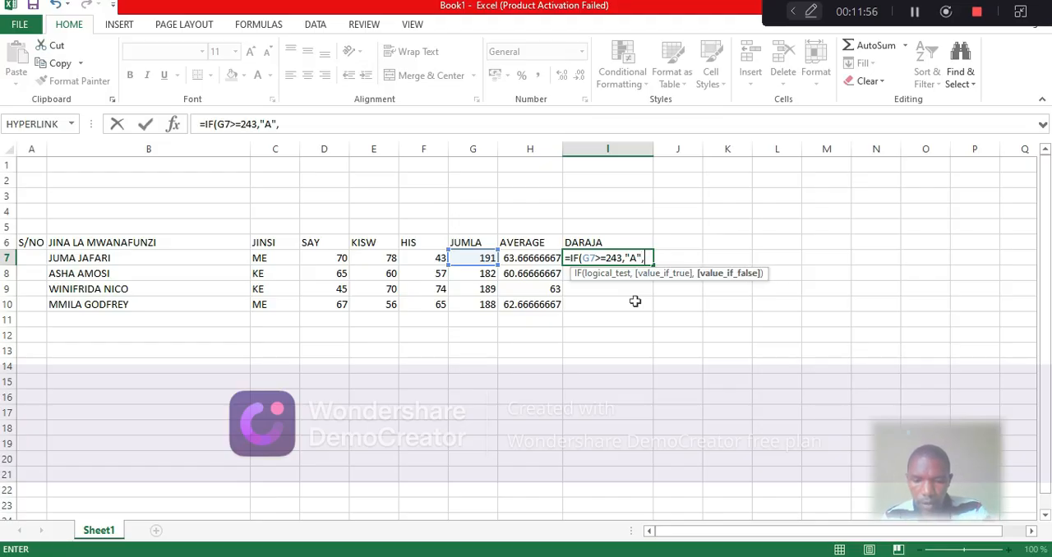
type("IF")
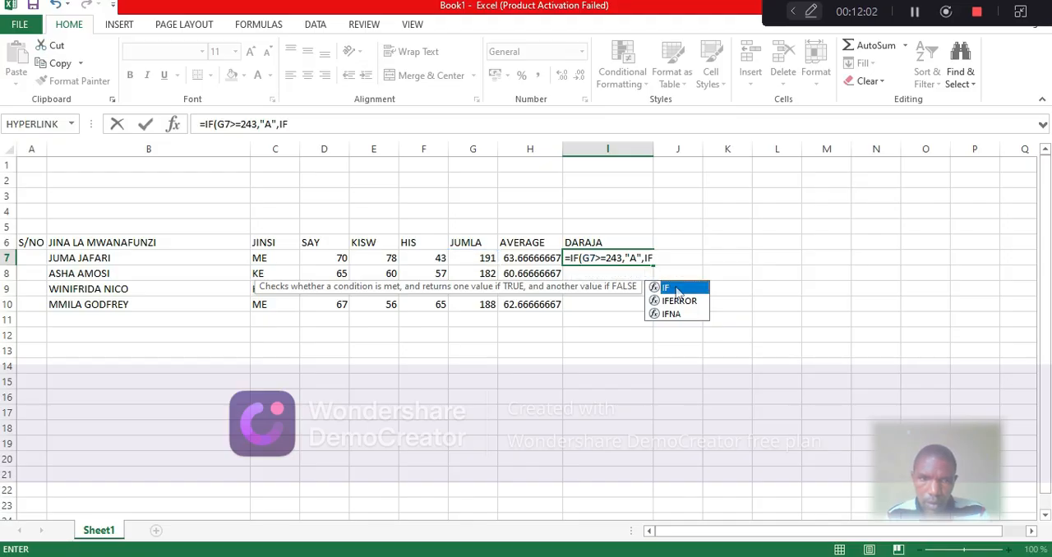
Nest a second IF in the I7 formula that returns "B" when G7>=183
double_click(675, 289)
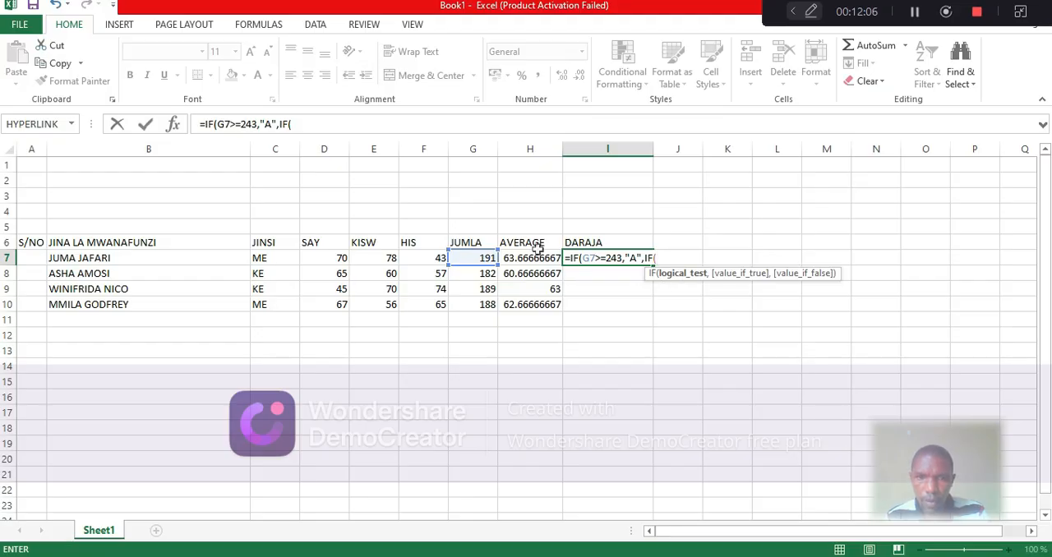
left_click(479, 258)
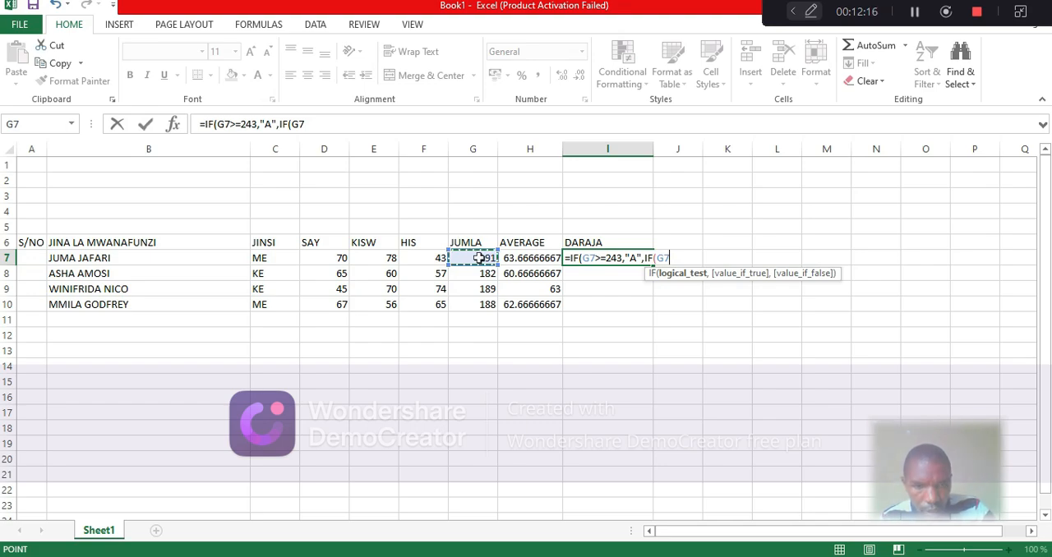
type(">")
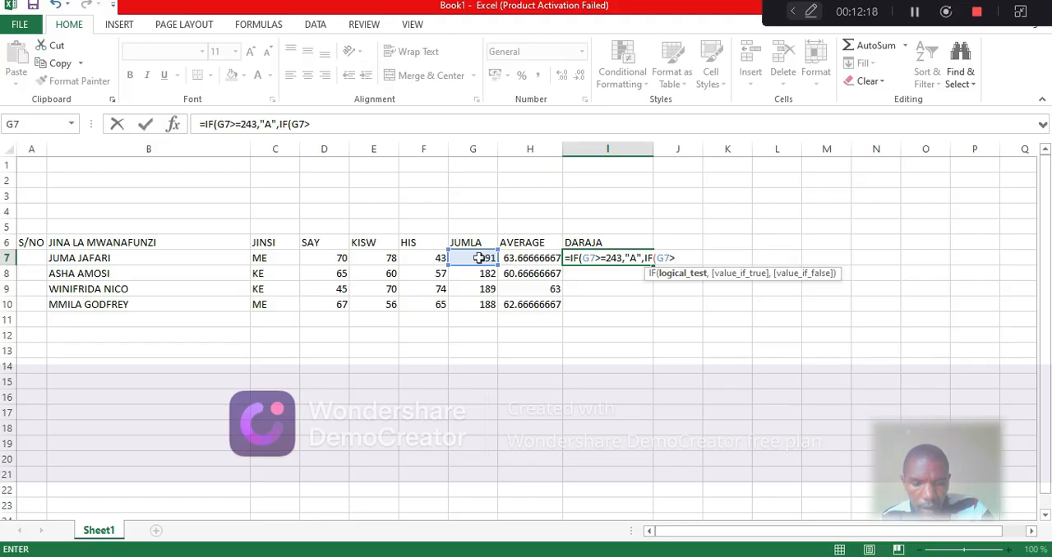
type("=")
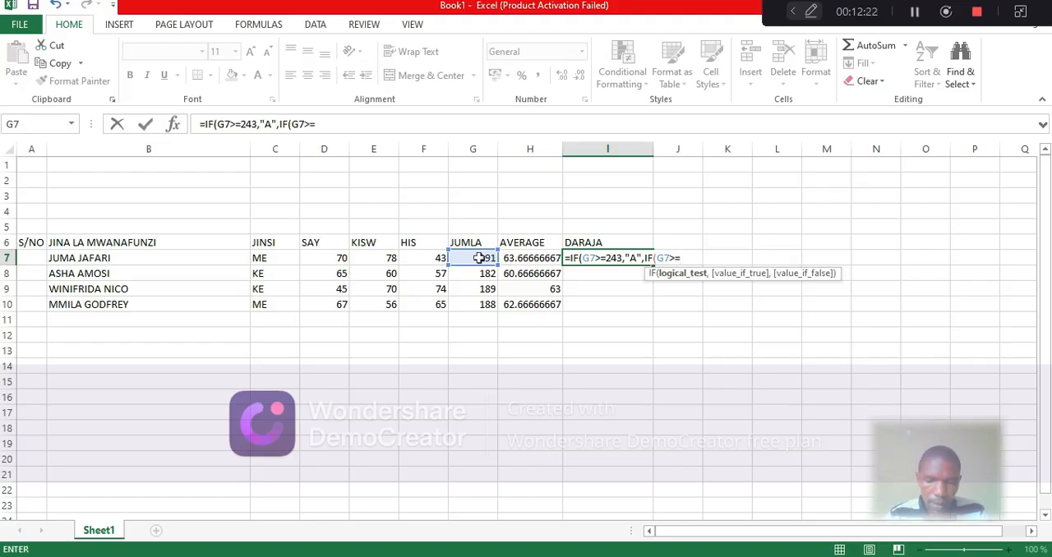
type("183")
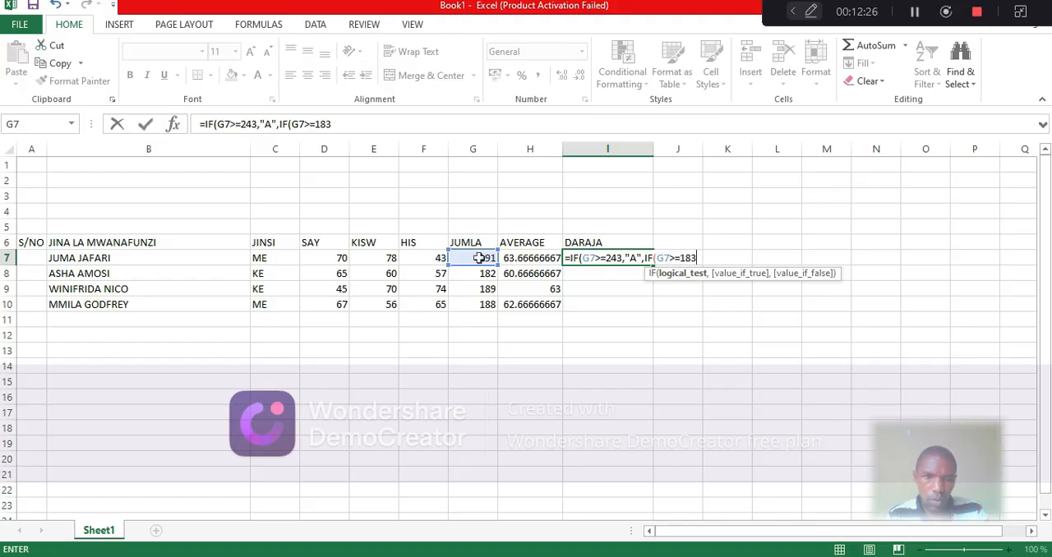
type(",")
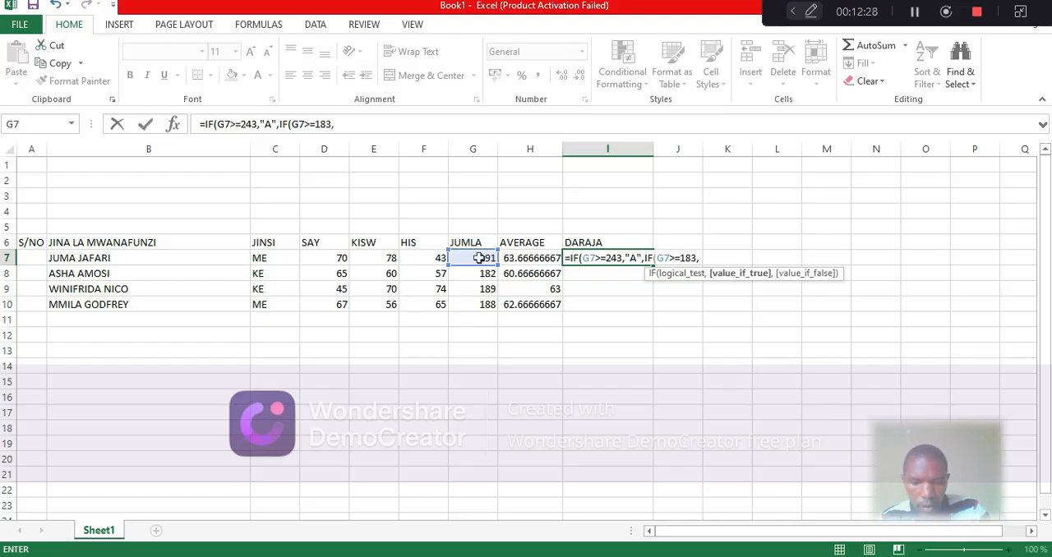
type("\"")
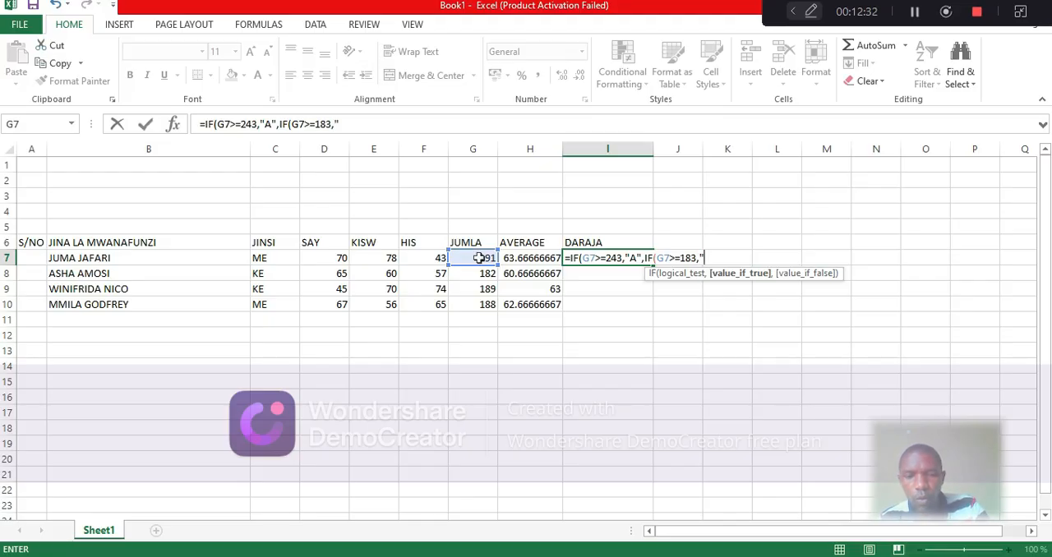
type("B")
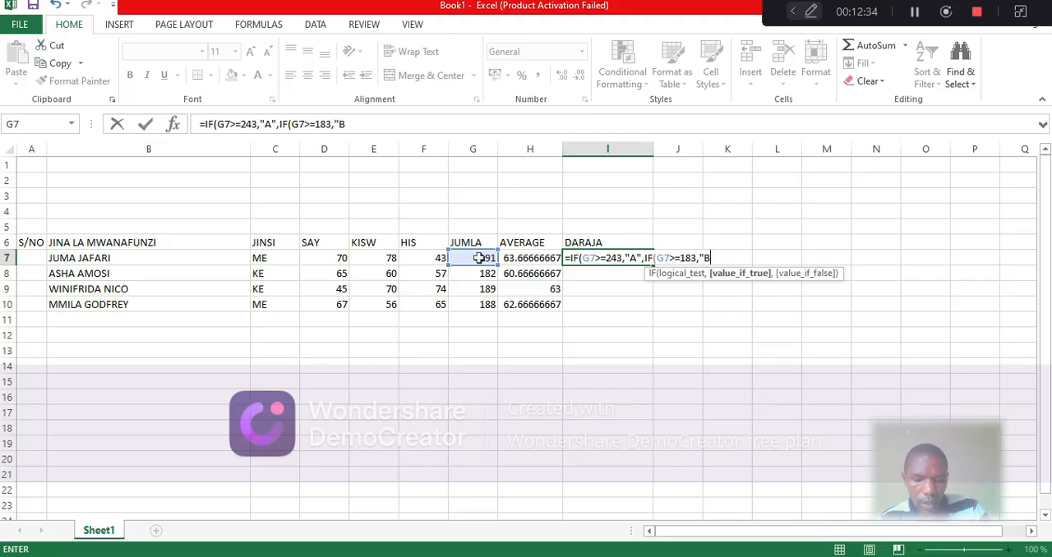
type("\"")
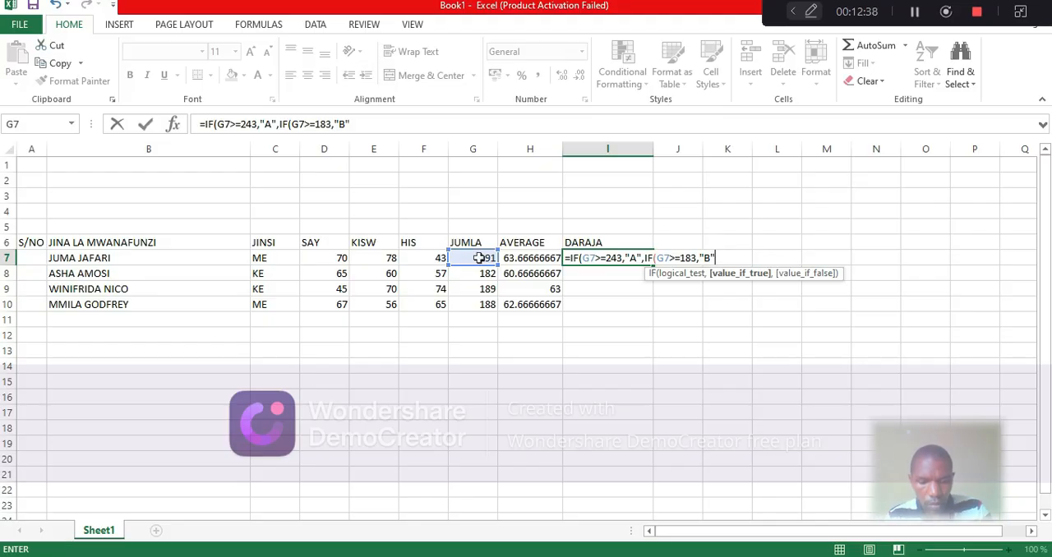
type(",")
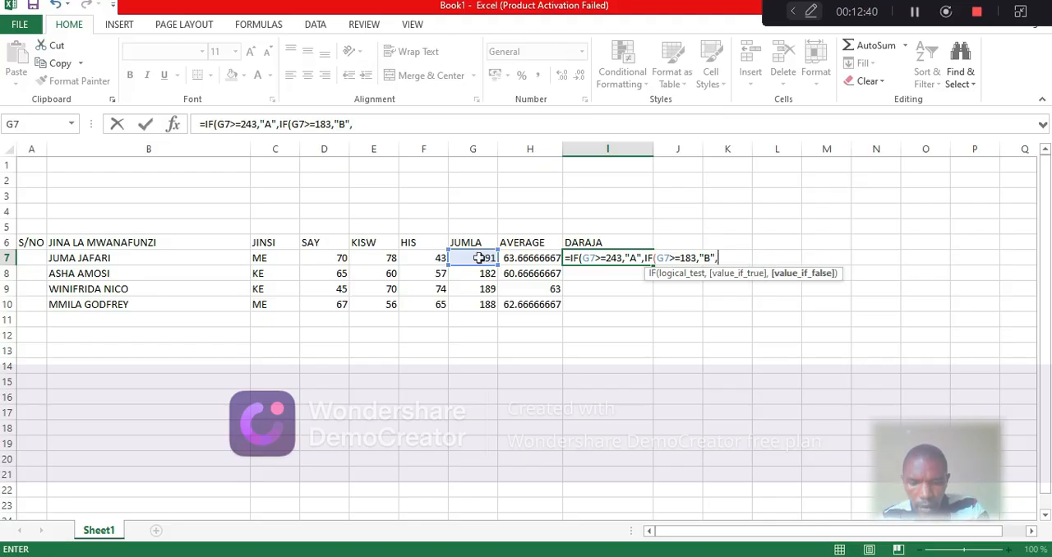
type("IF")
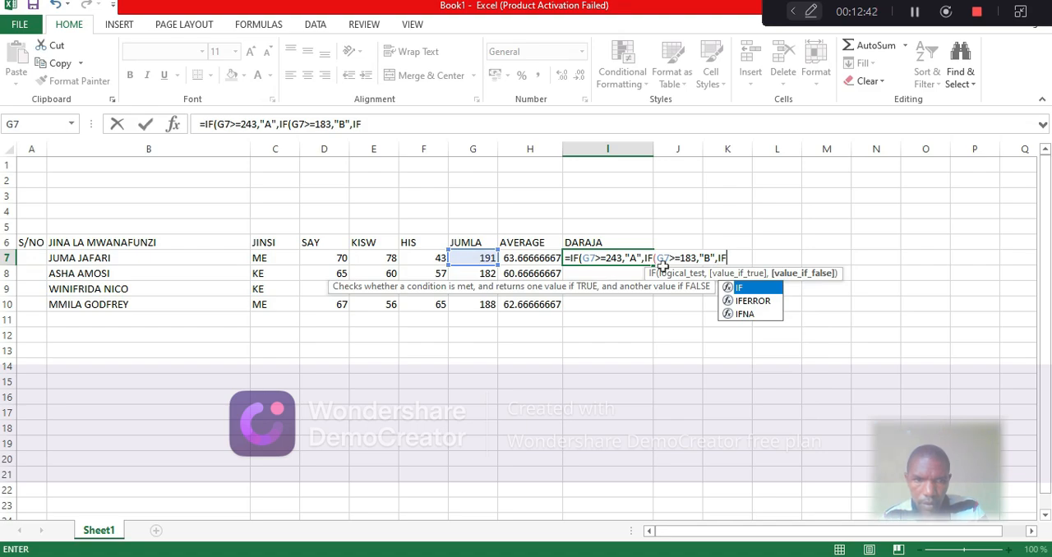
Nest a third IF in the I7 formula that returns "C" when G7>=123
double_click(757, 289)
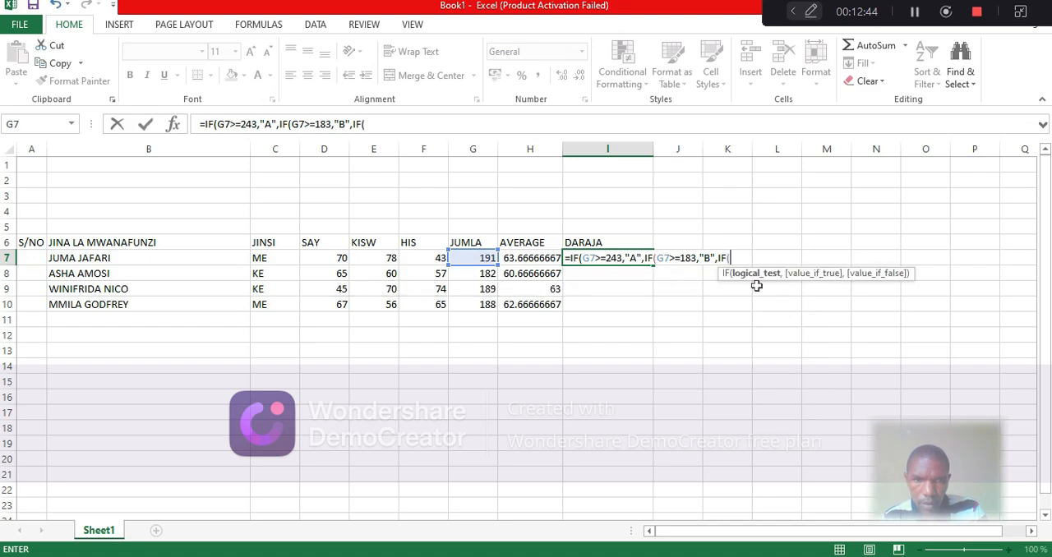
left_click(481, 258)
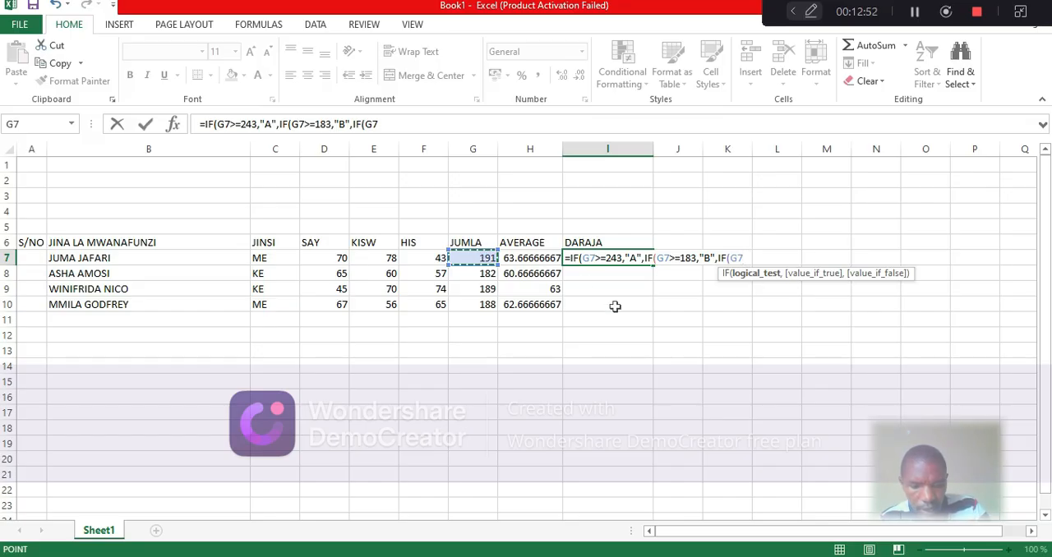
type(">")
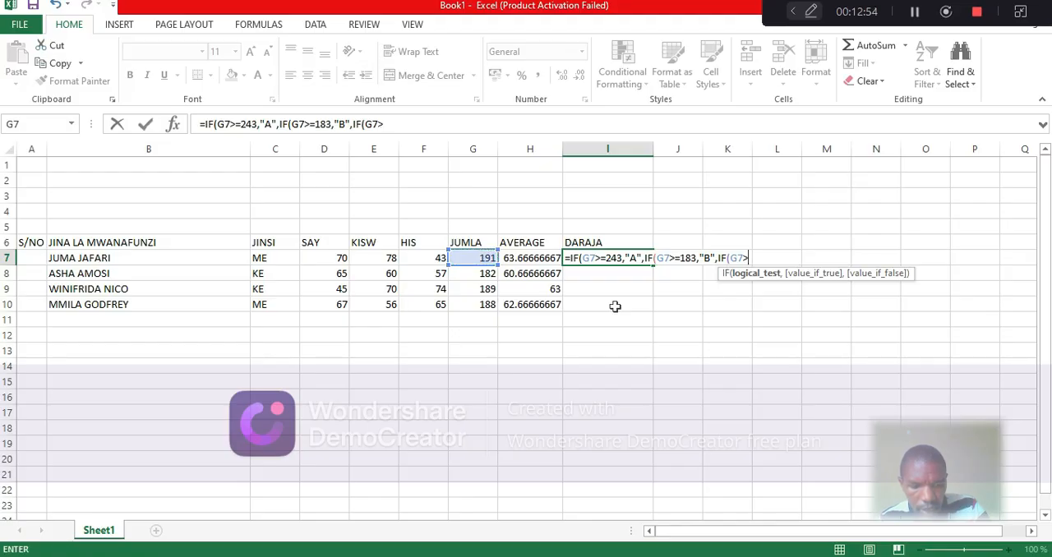
type("=")
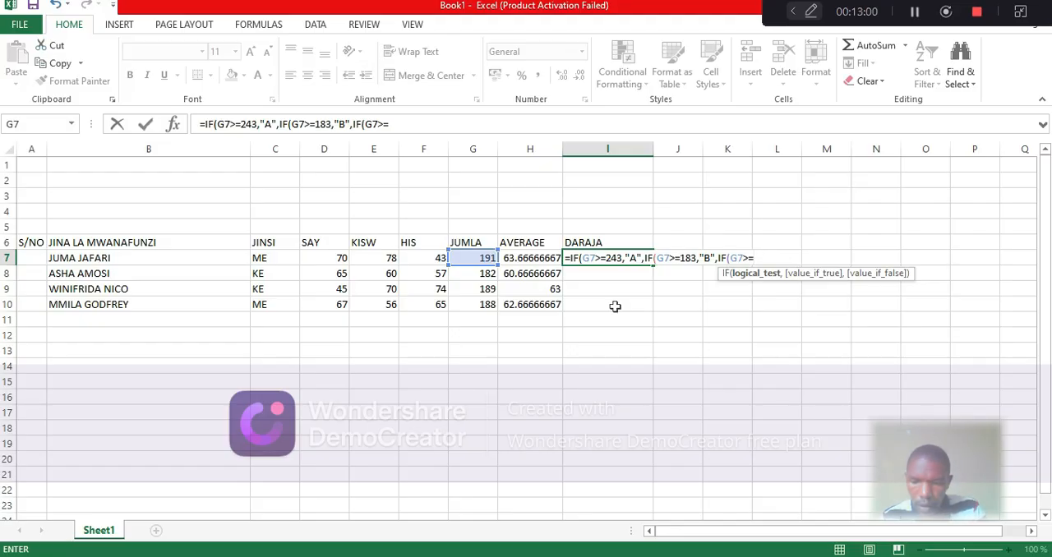
type("123")
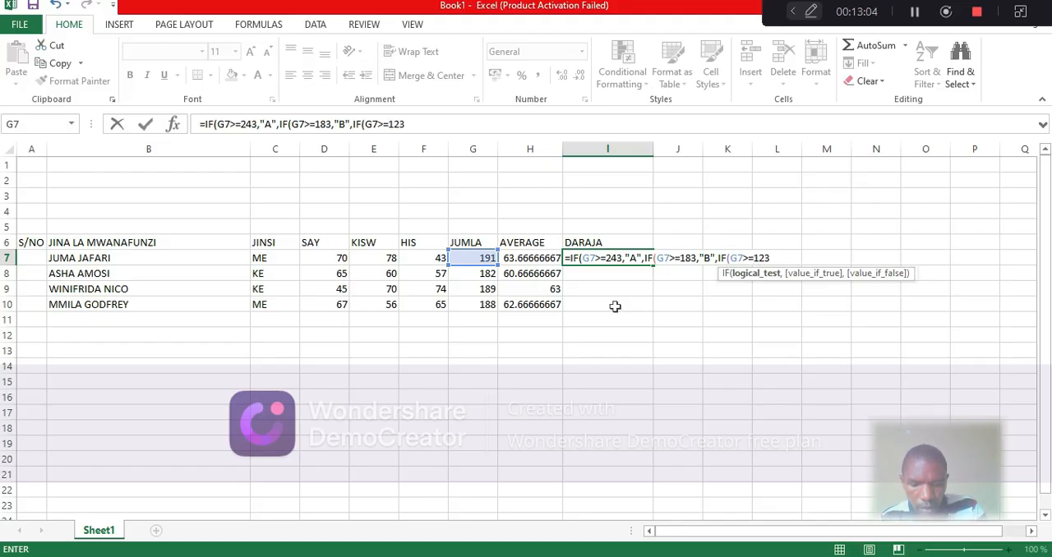
type(",")
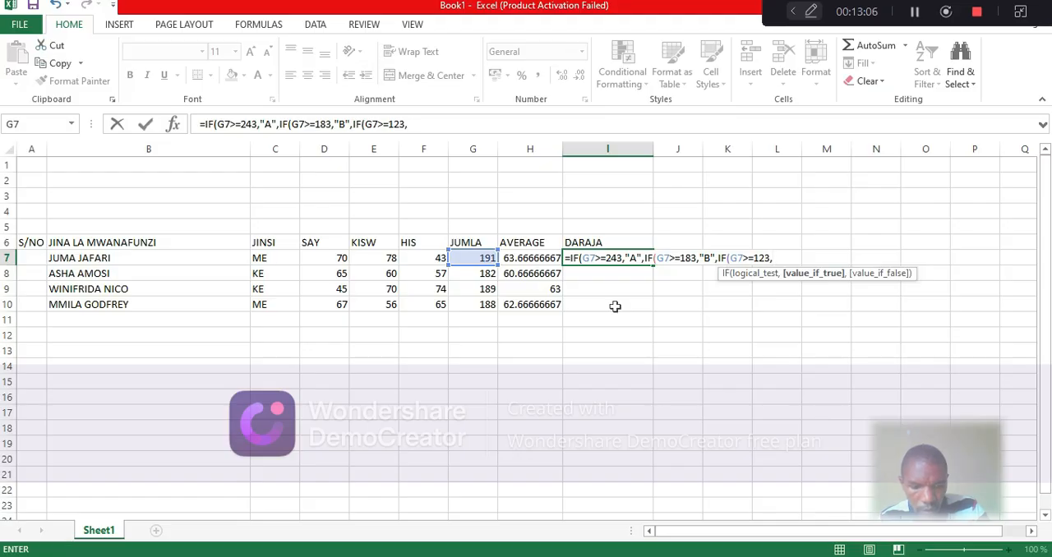
type("\"")
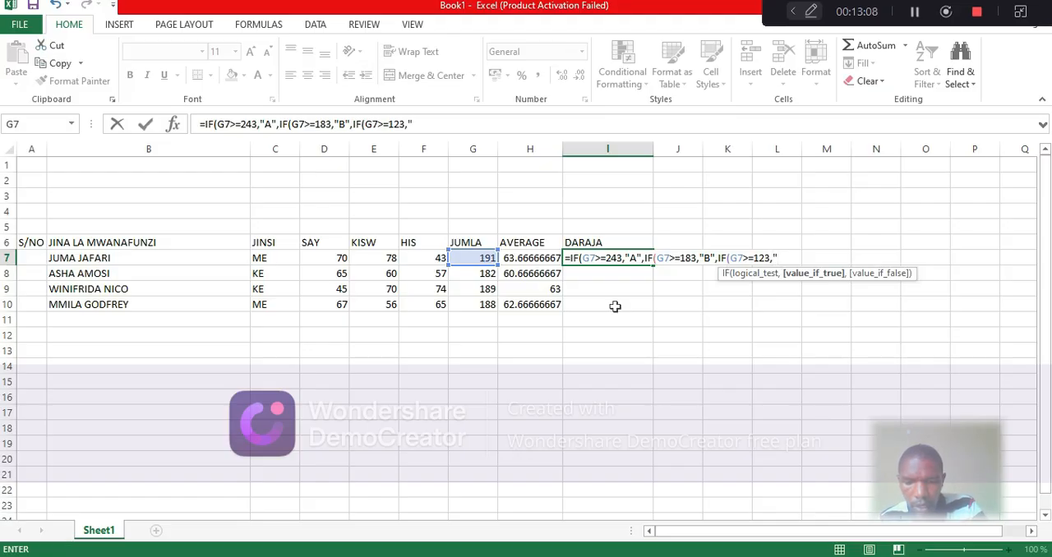
type("C")
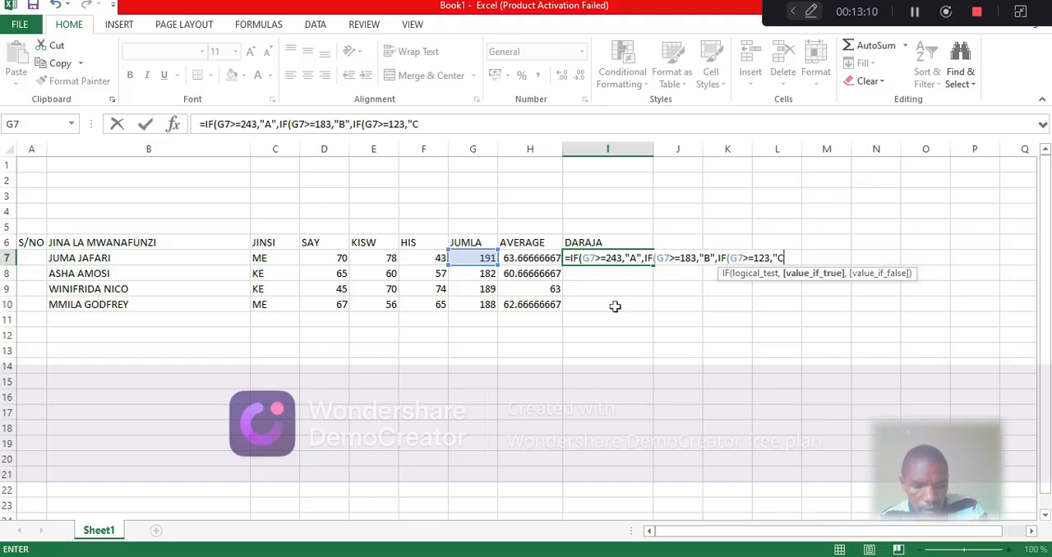
type("\",")
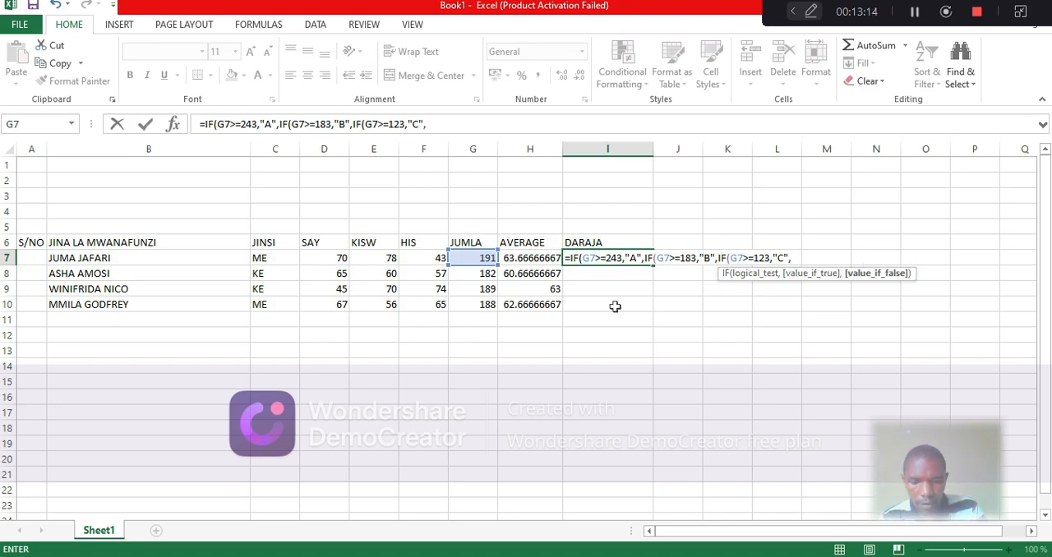
type("IF")
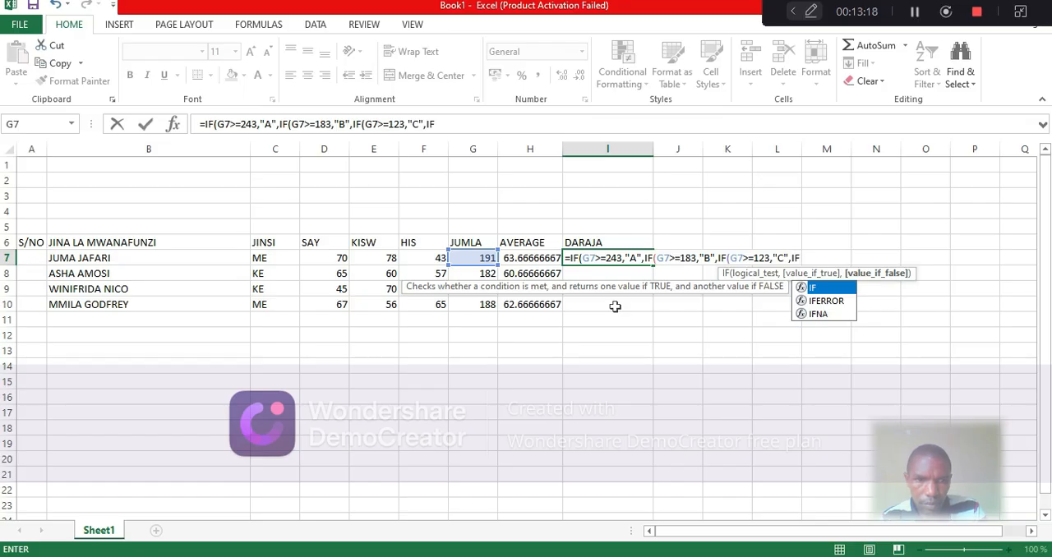
Nest a fourth IF in the I7 formula that returns "D" when G7>=63
double_click(821, 287)
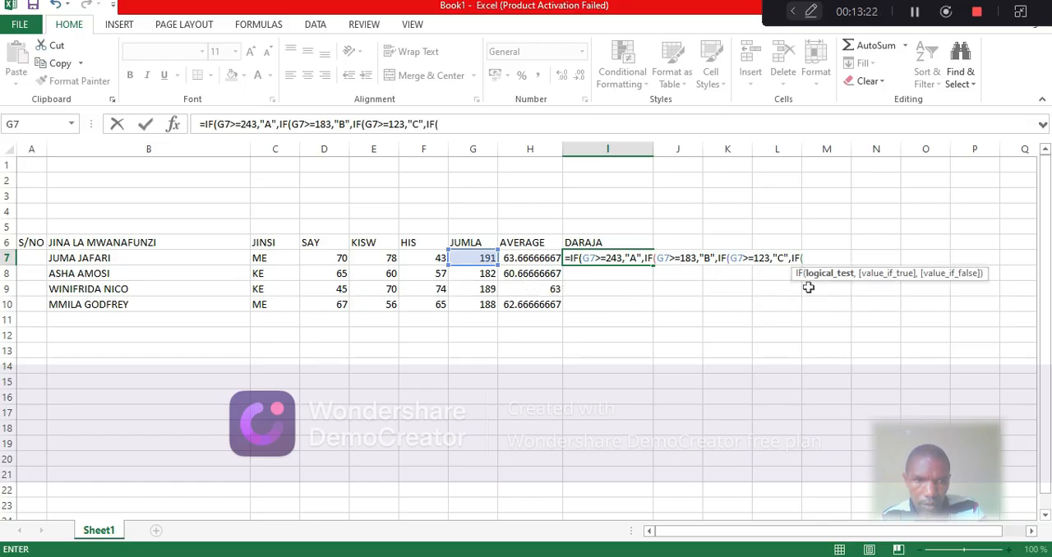
left_click(485, 258)
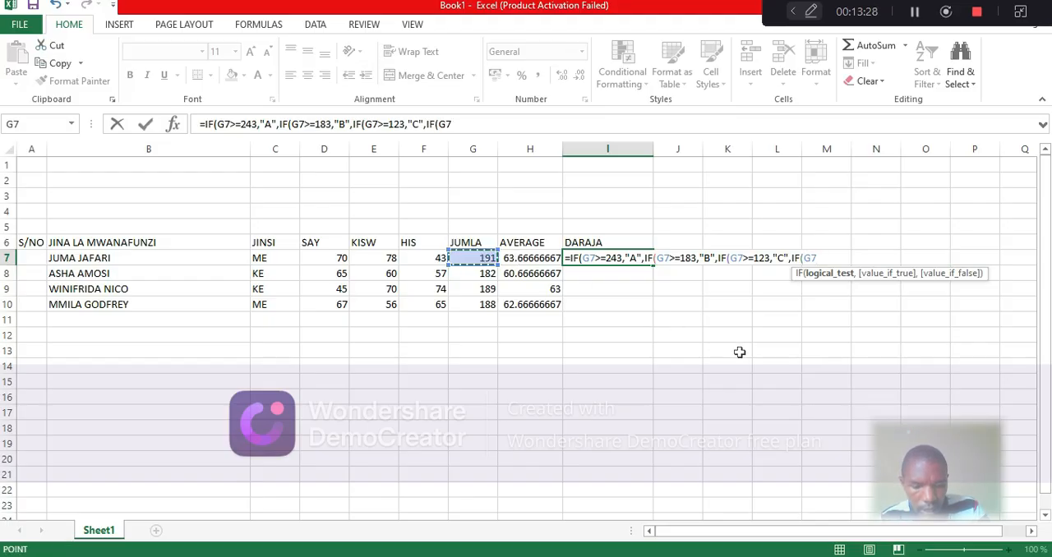
type(">=")
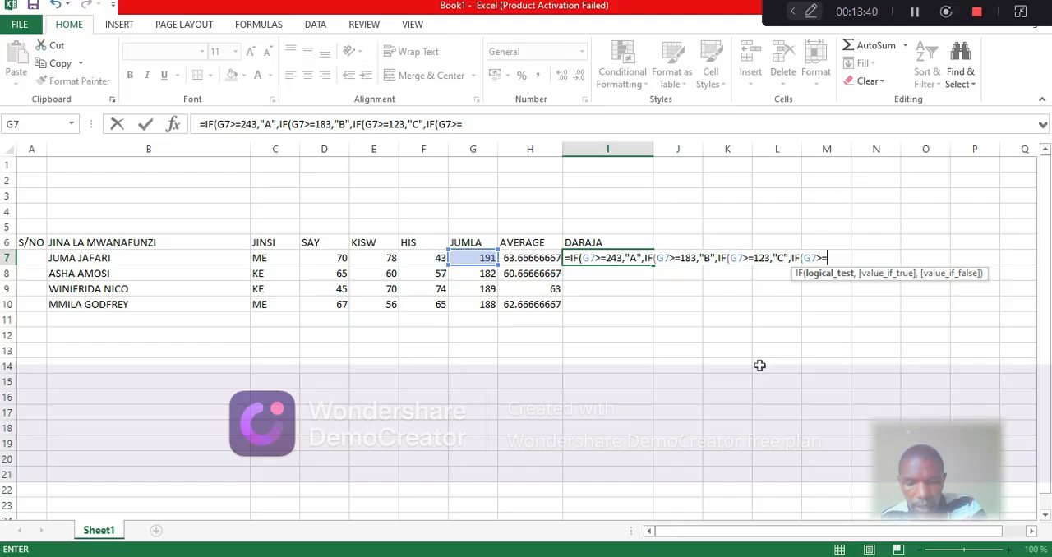
type("63")
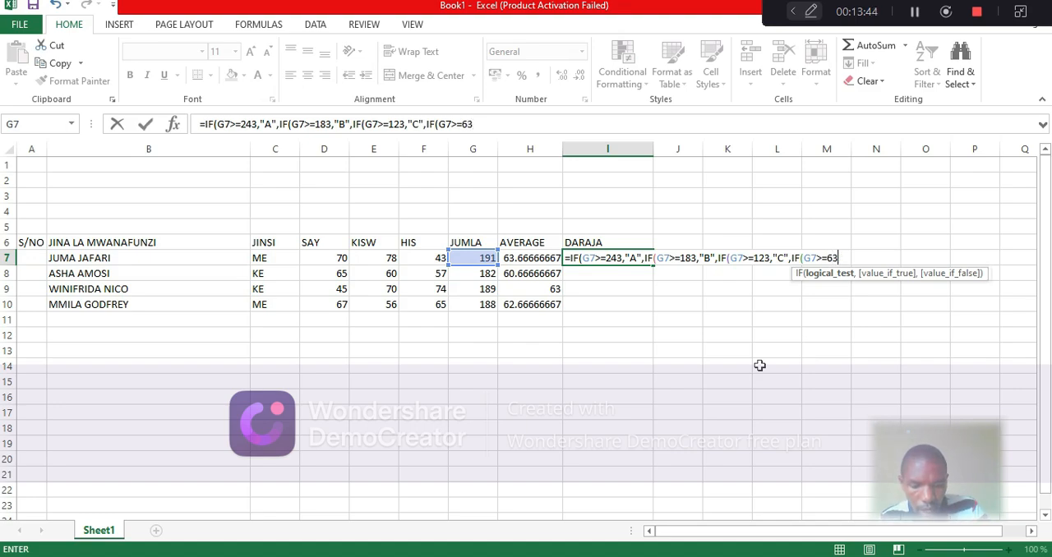
type(",")
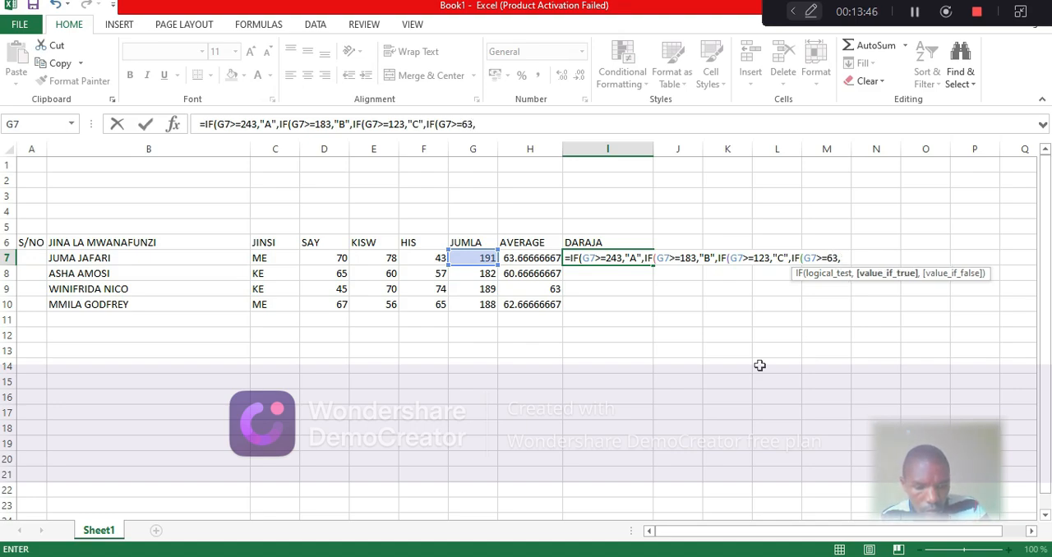
type("\"D")
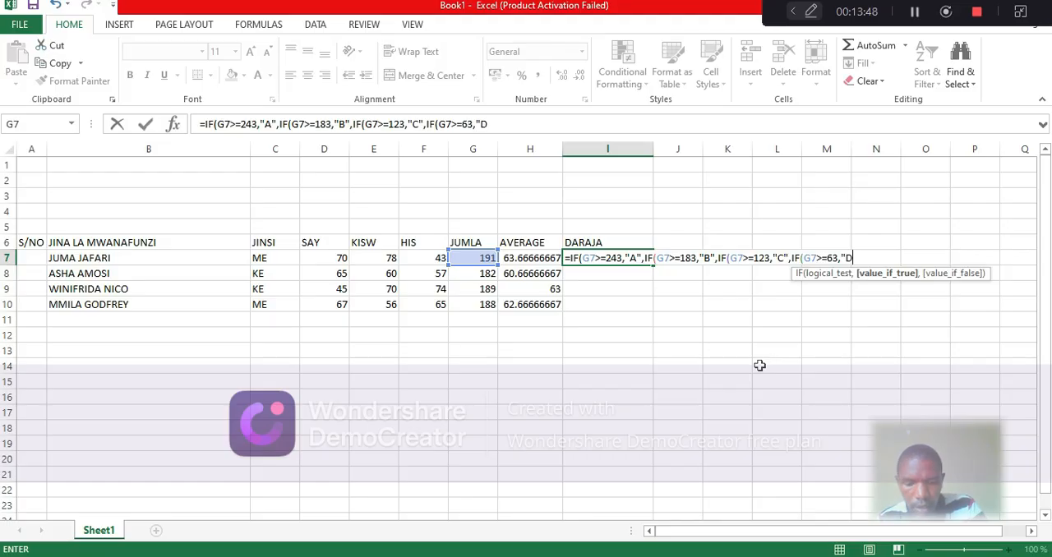
type("\"")
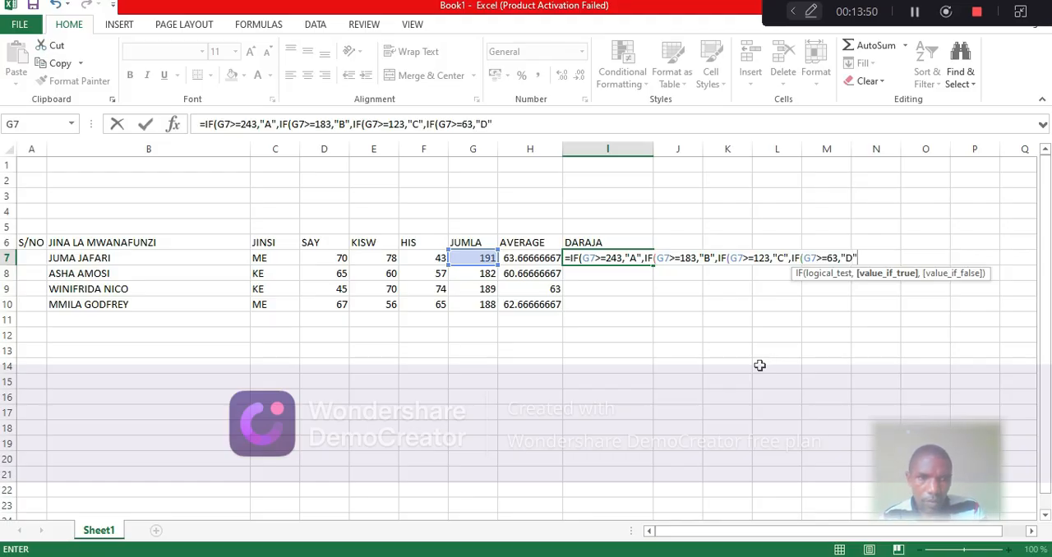
type(",")
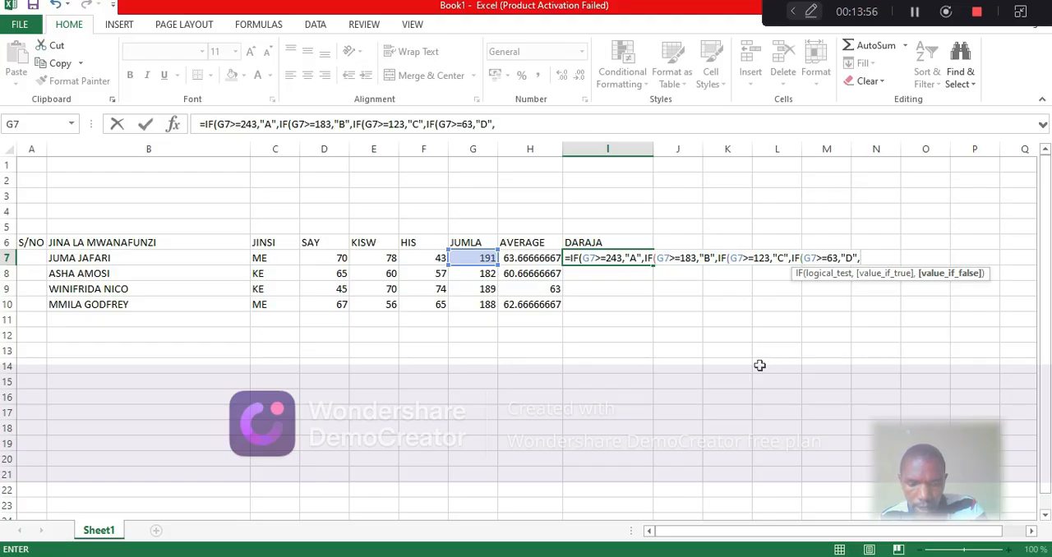
type("IF")
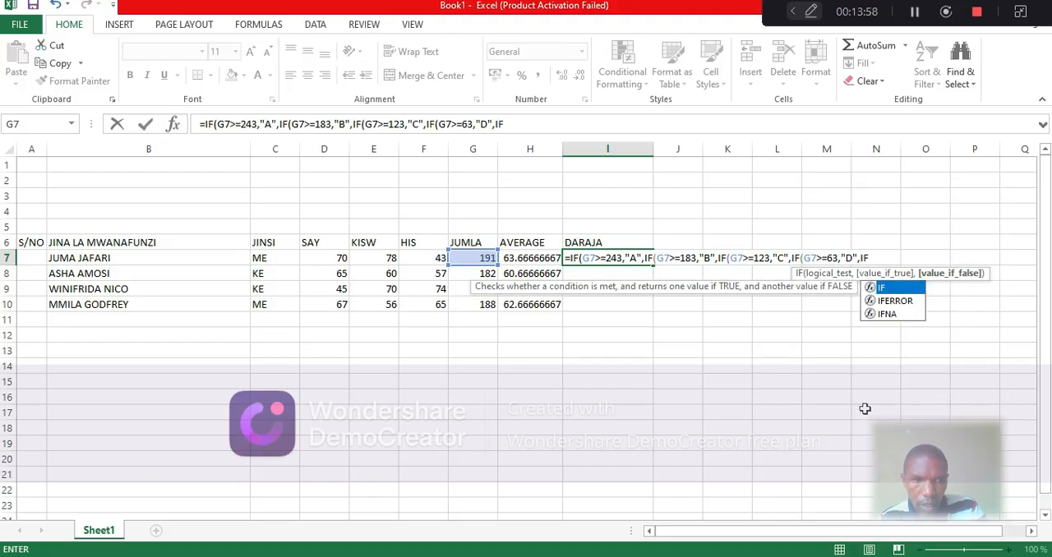
Nest a fifth IF in the I7 formula that returns "E" when G7<=20
double_click(903, 289)
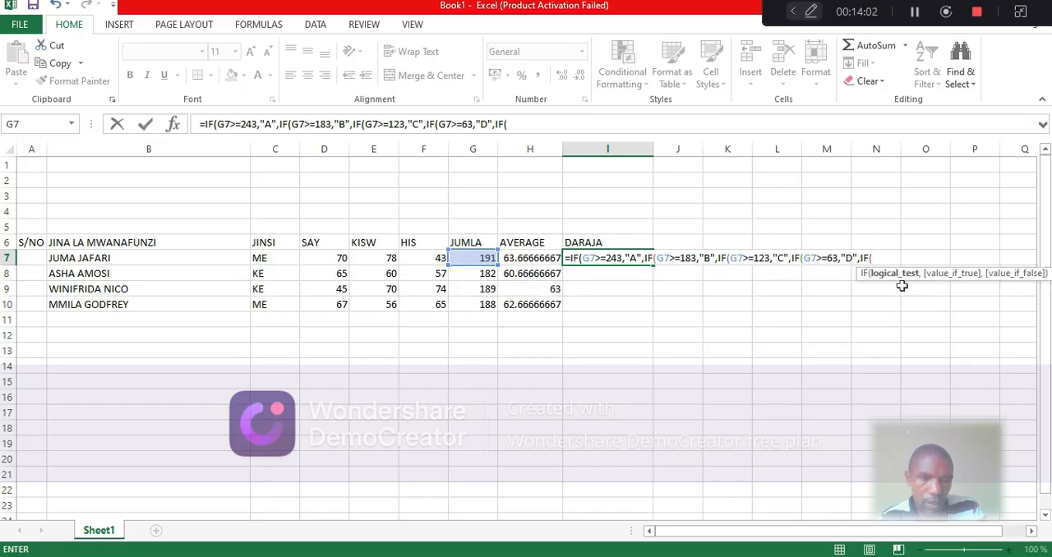
left_click(481, 260)
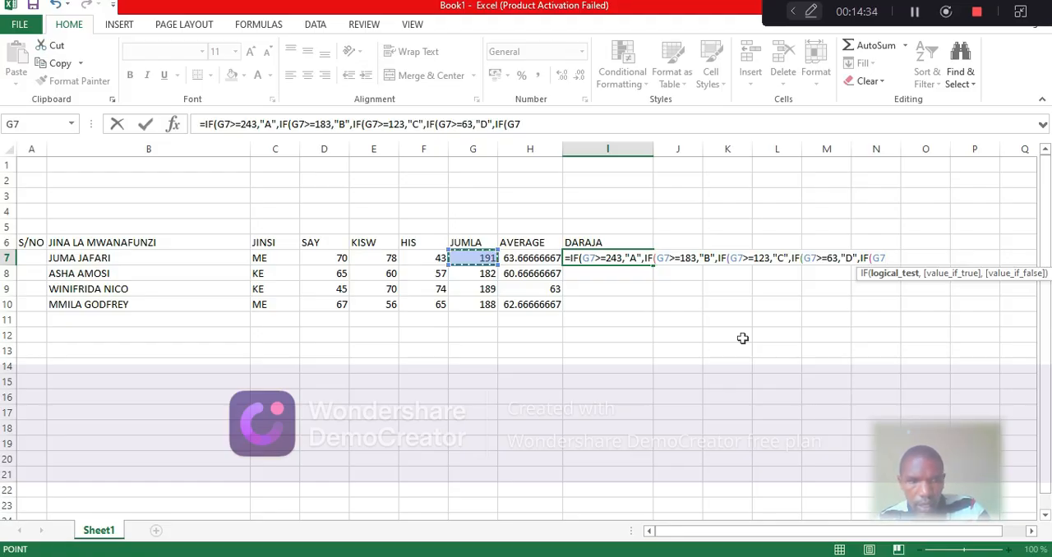
type("<")
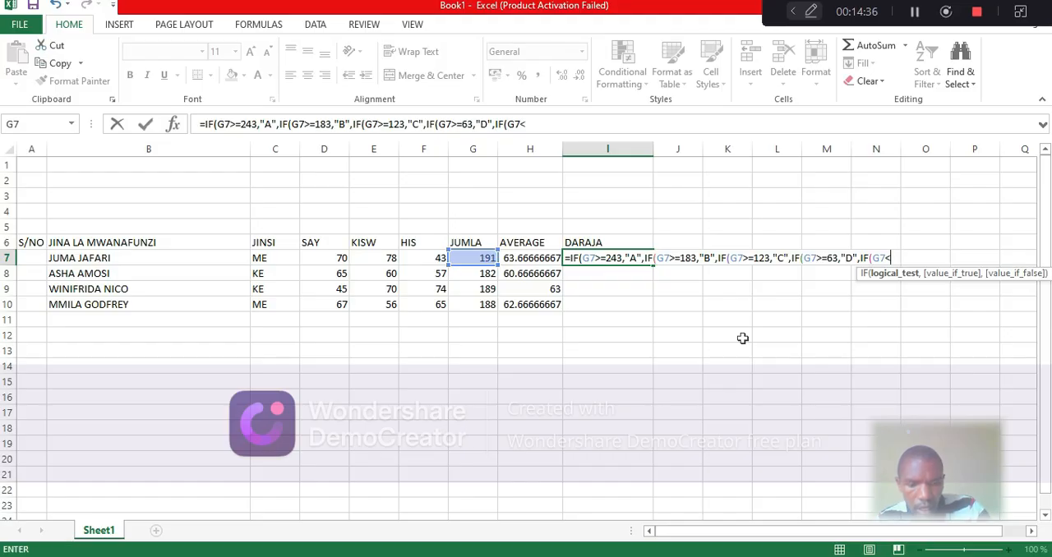
type("=")
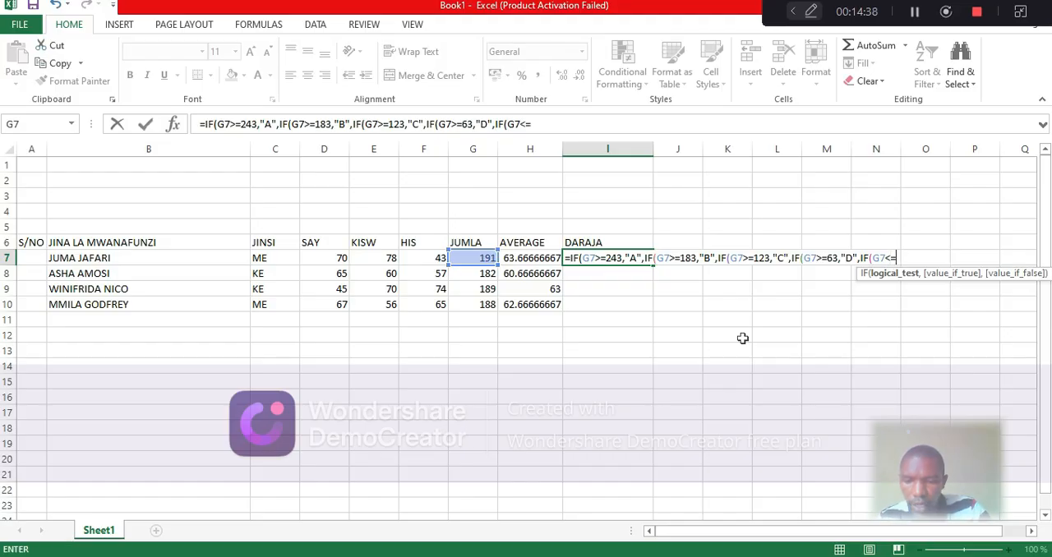
type("20")
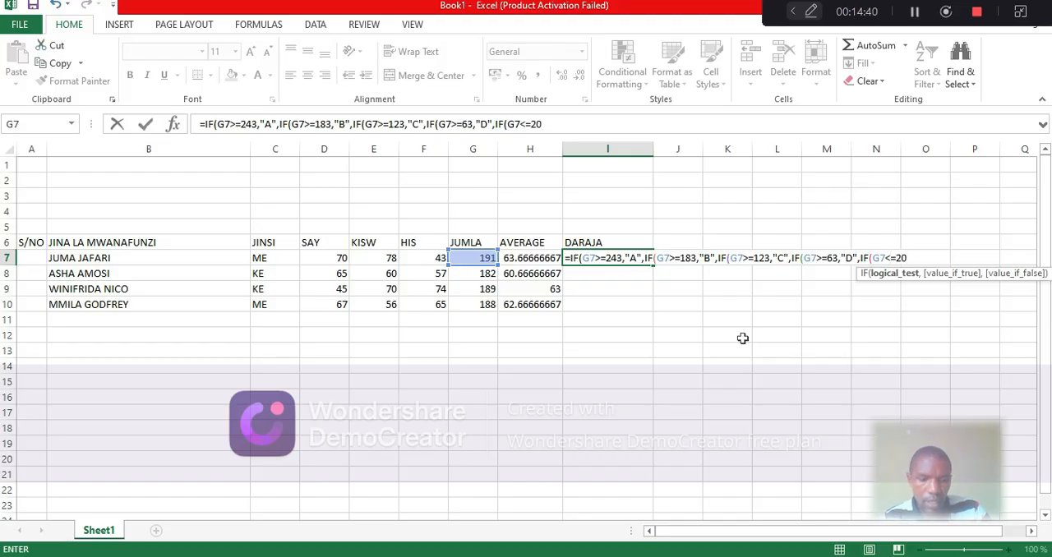
type(",")
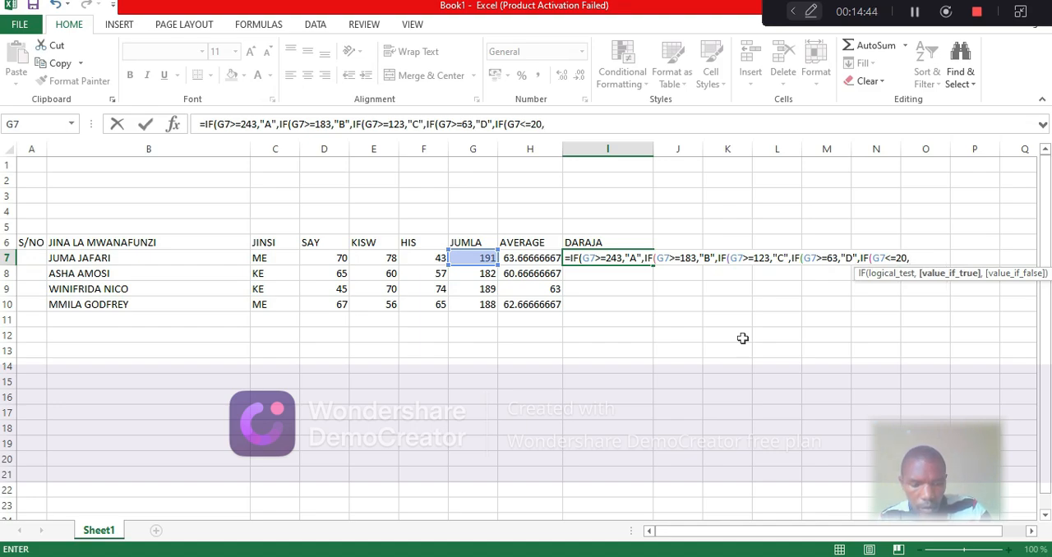
type("\"")
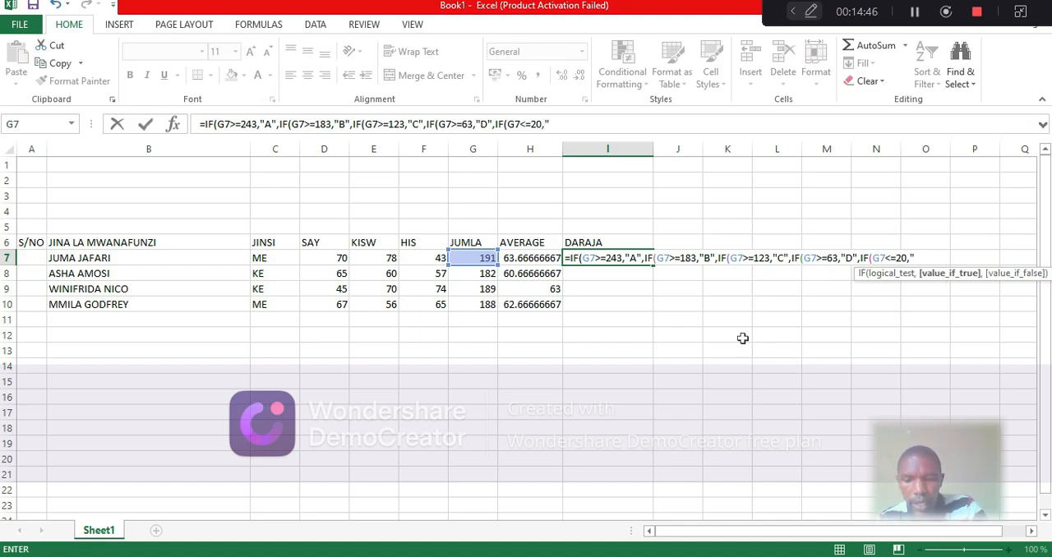
type("E")
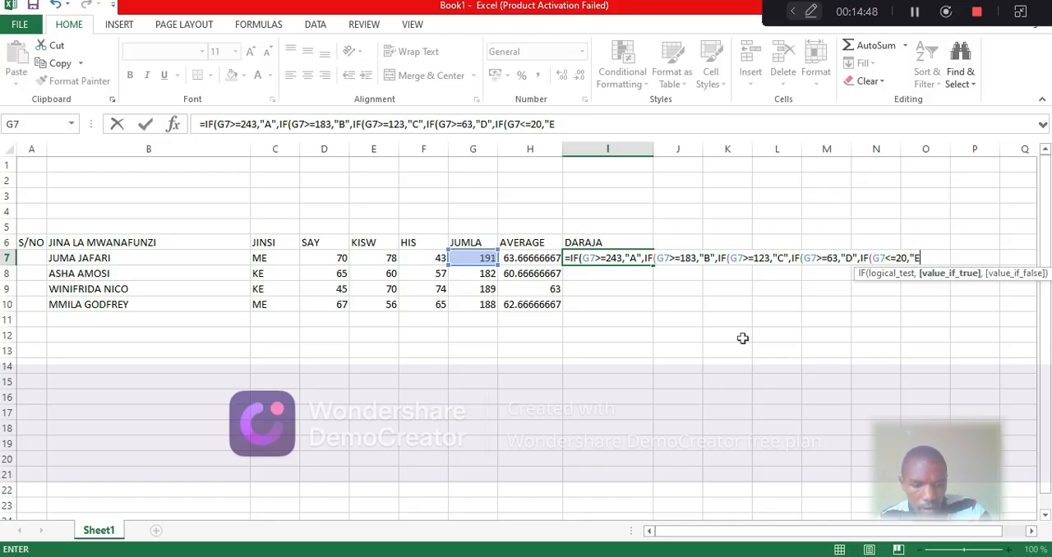
type("\"")
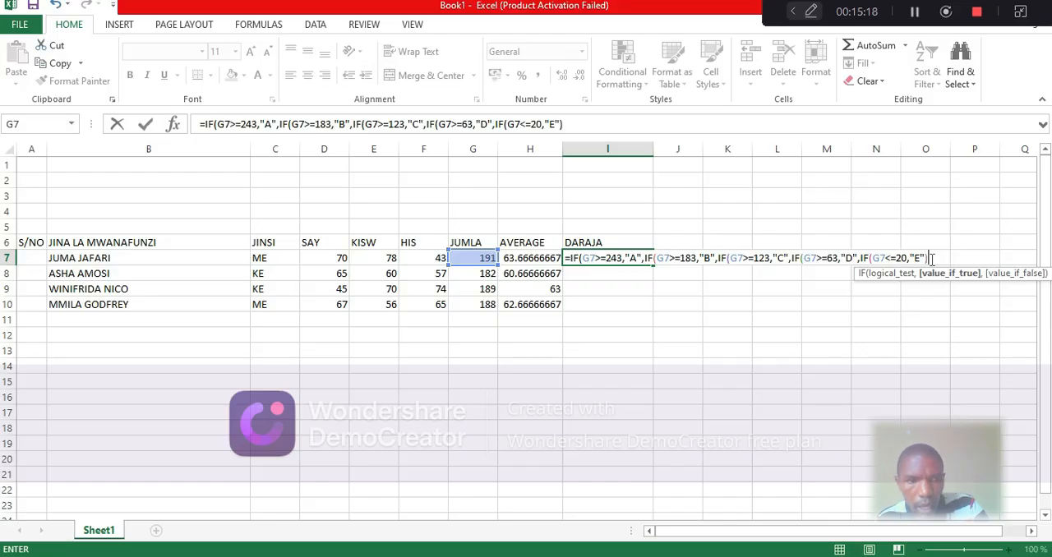
Close all five nested IF functions with parentheses and commit the grade formula in I7
type(")")
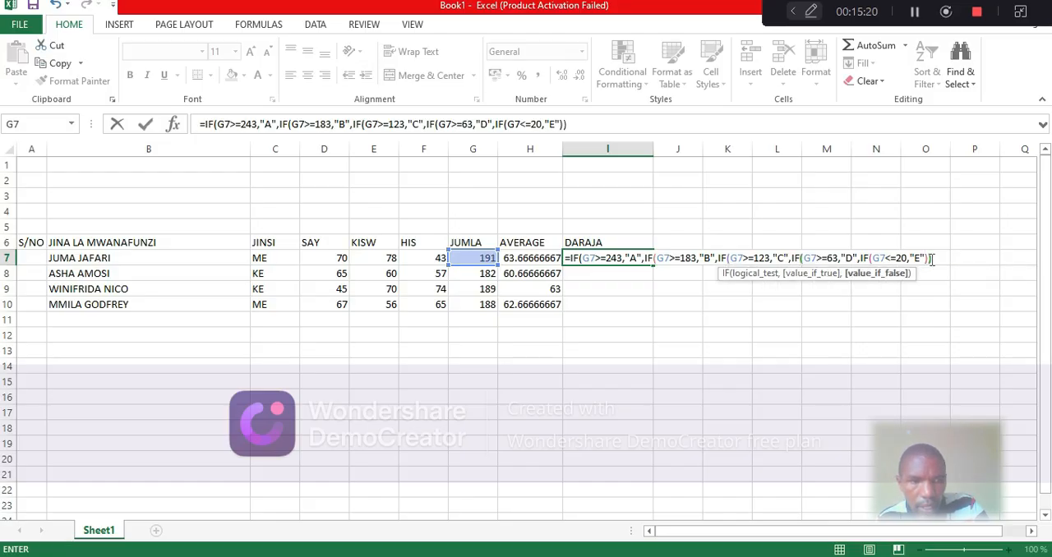
type(")")
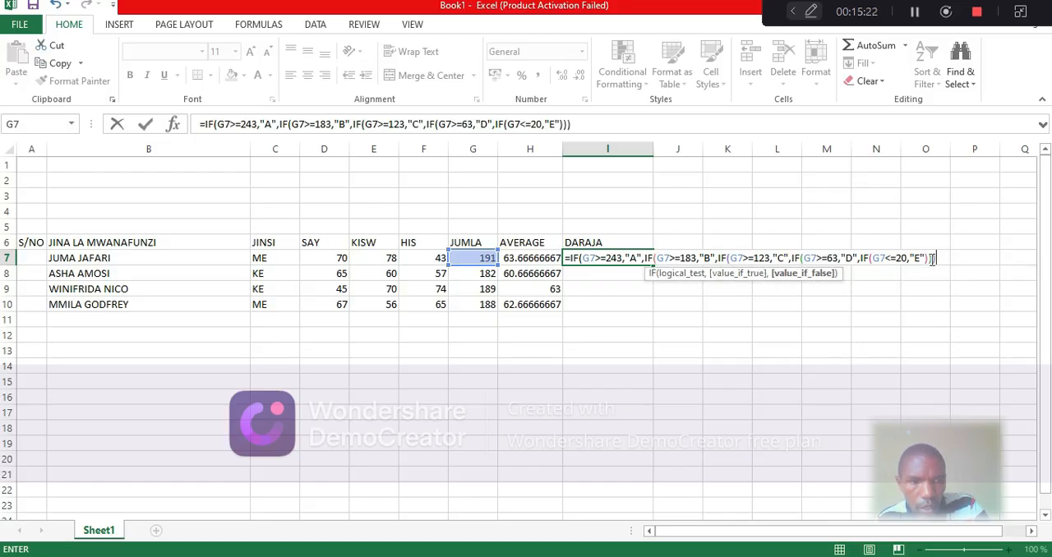
type(")")
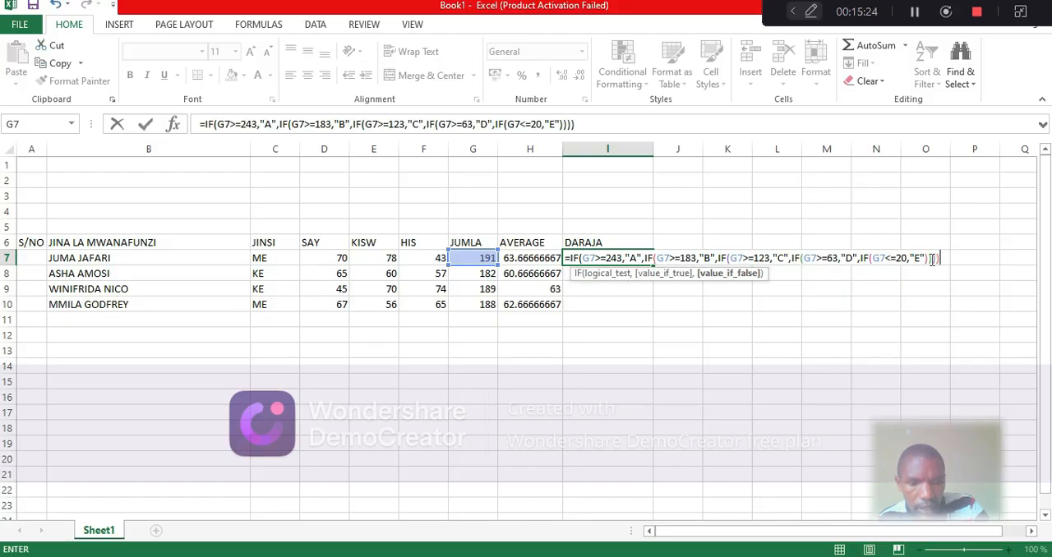
type(")")
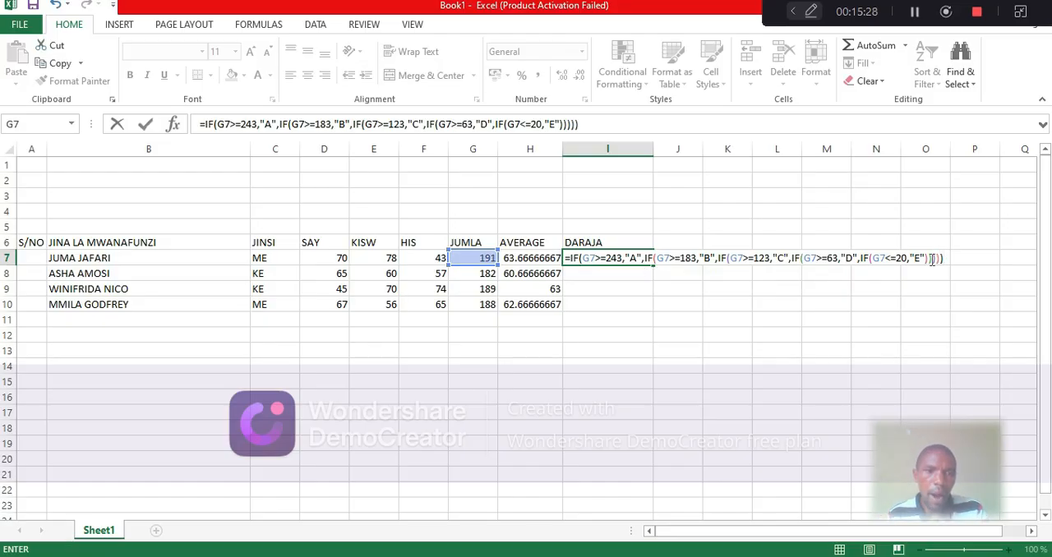
key("Return")
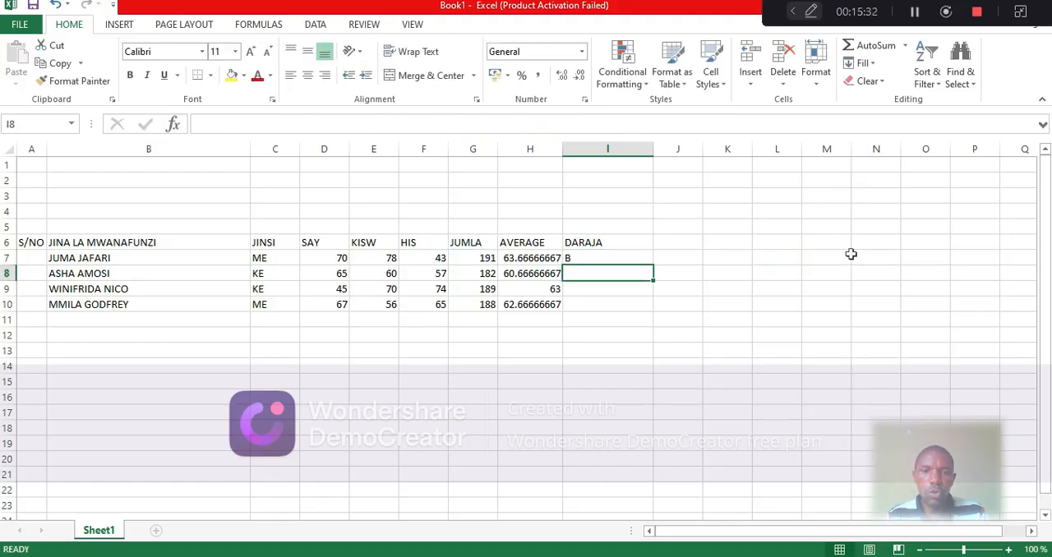
Fill the DARAJA grade formula from I7 down to I10 for the remaining students
left_click(600, 257)
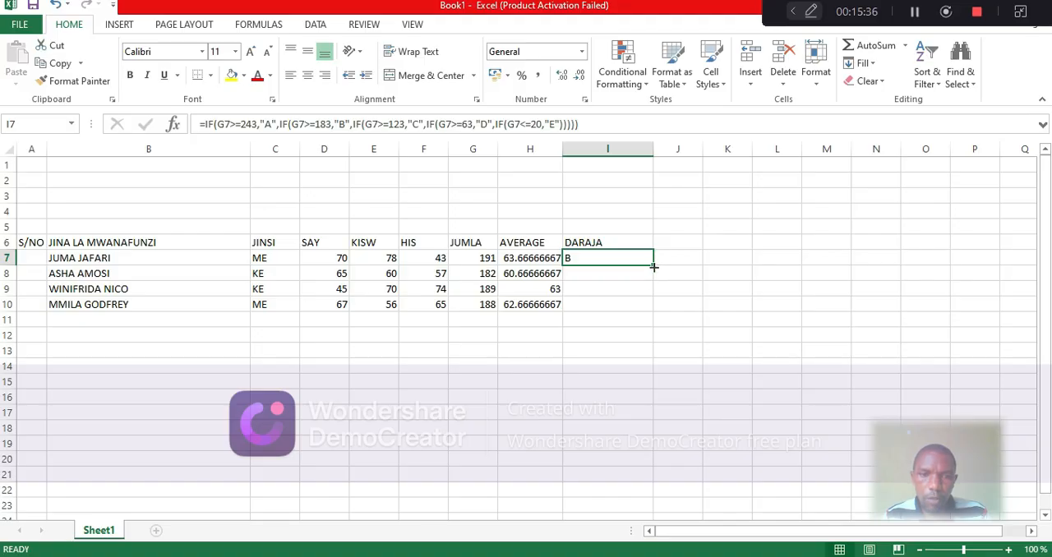
left_click_drag(653, 266, 652, 307)
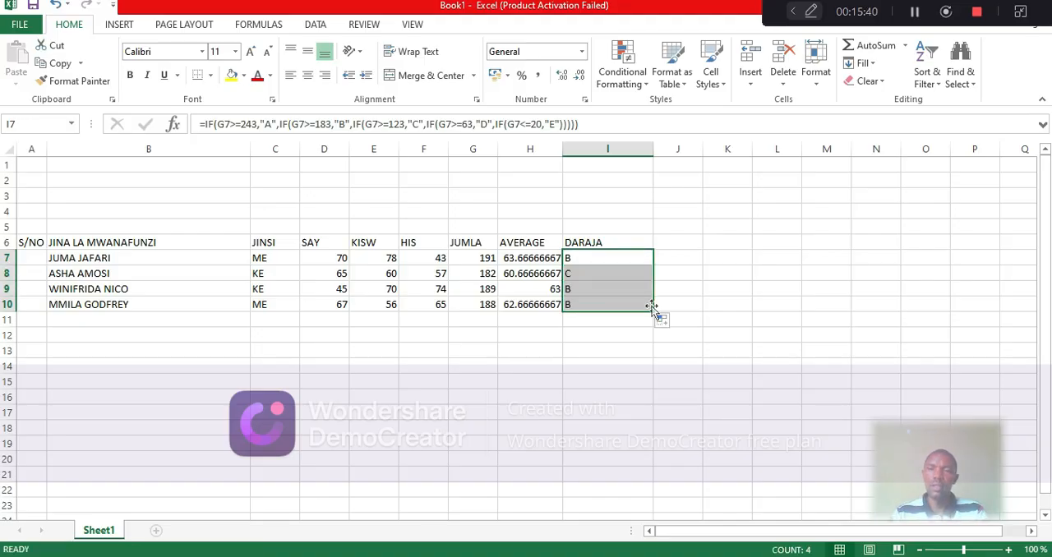
left_click(616, 336)
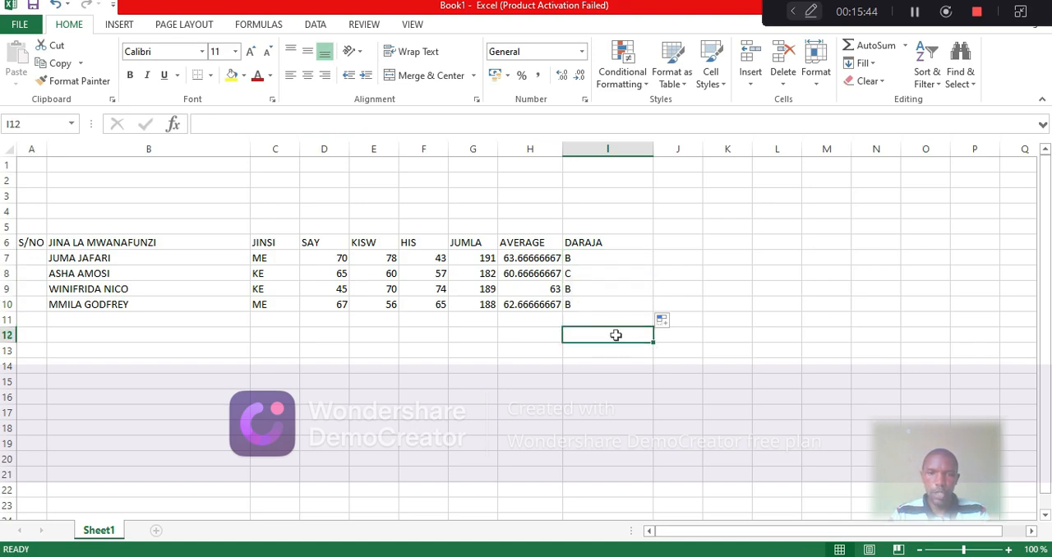
Add the heading NAFASI in J6 and adjust the width of column J to suit it
left_click(693, 243)
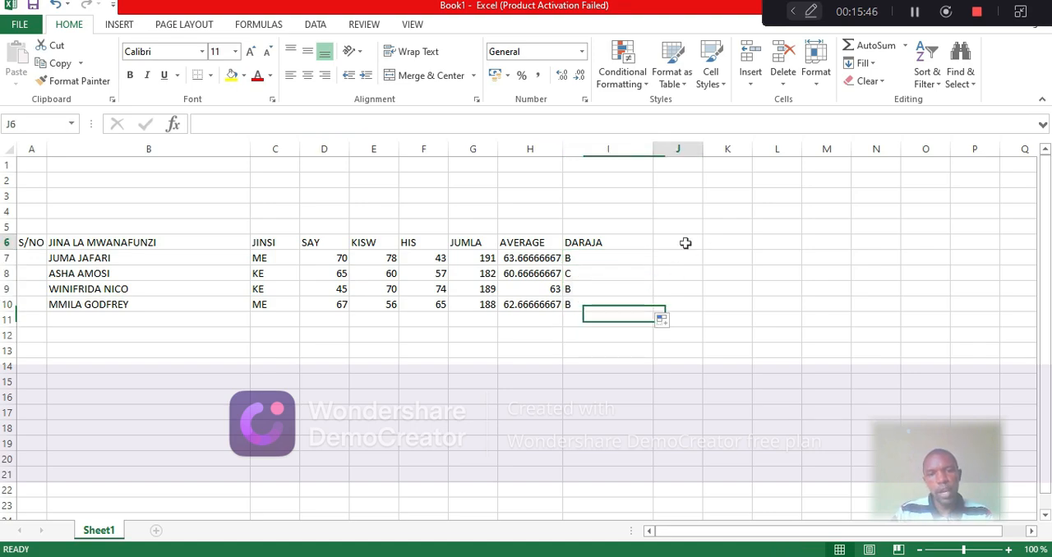
left_click_drag(703, 148, 737, 148)
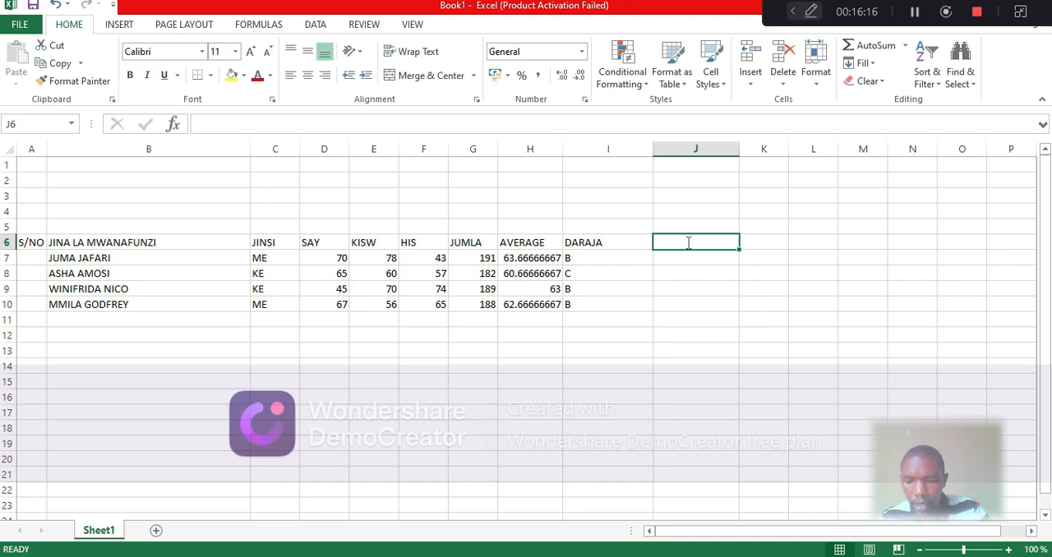
type("NAFASI")
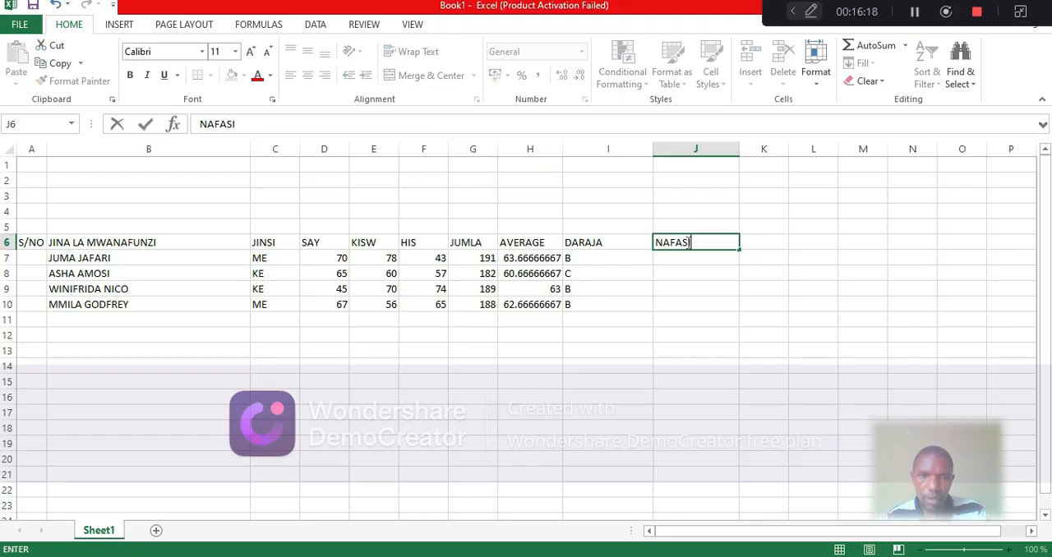
left_click(730, 162)
left_click_drag(740, 148, 720, 149)
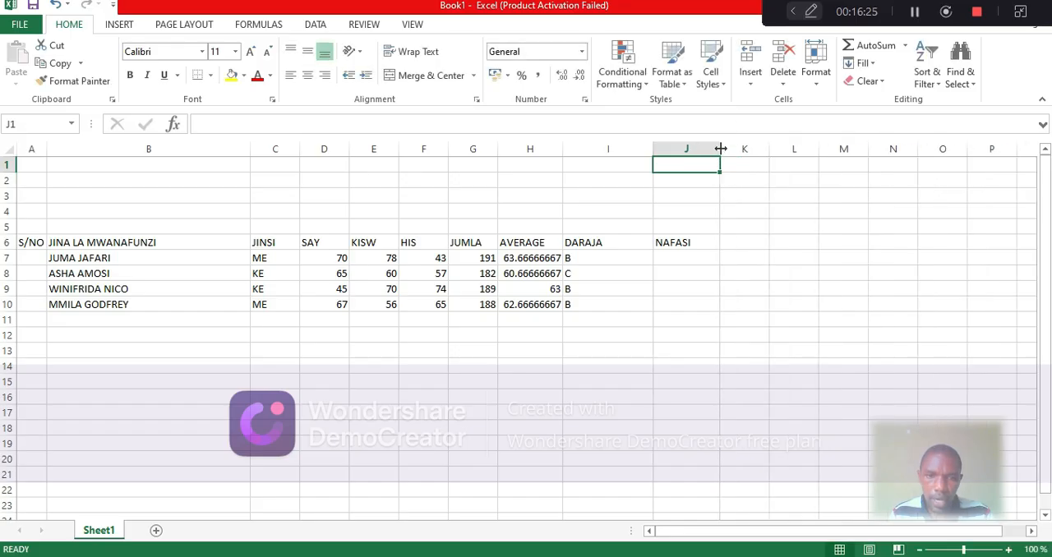
Start a RANK formula in J7 with the JUMLA total in G7 as its number argument
left_click(681, 260)
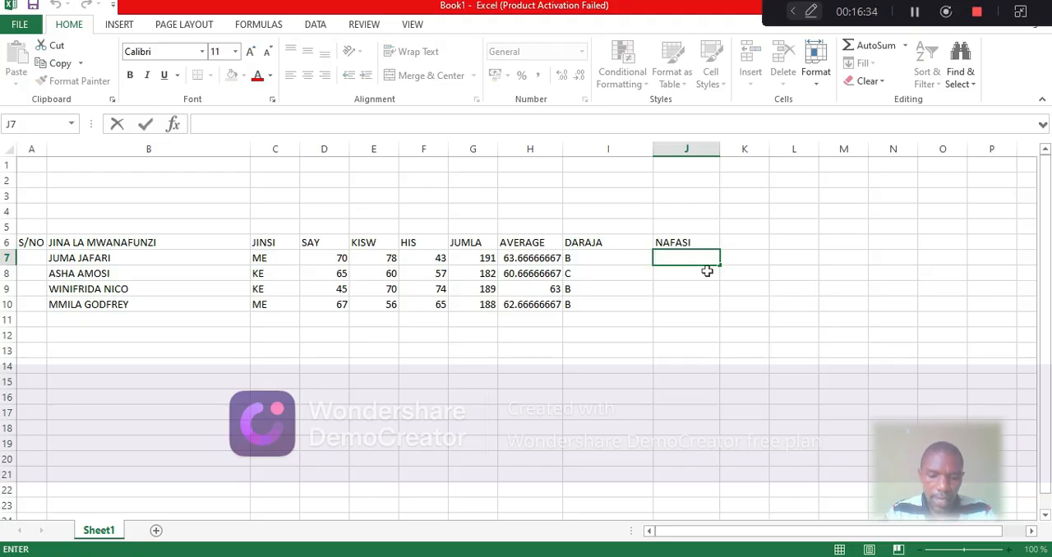
type("=")
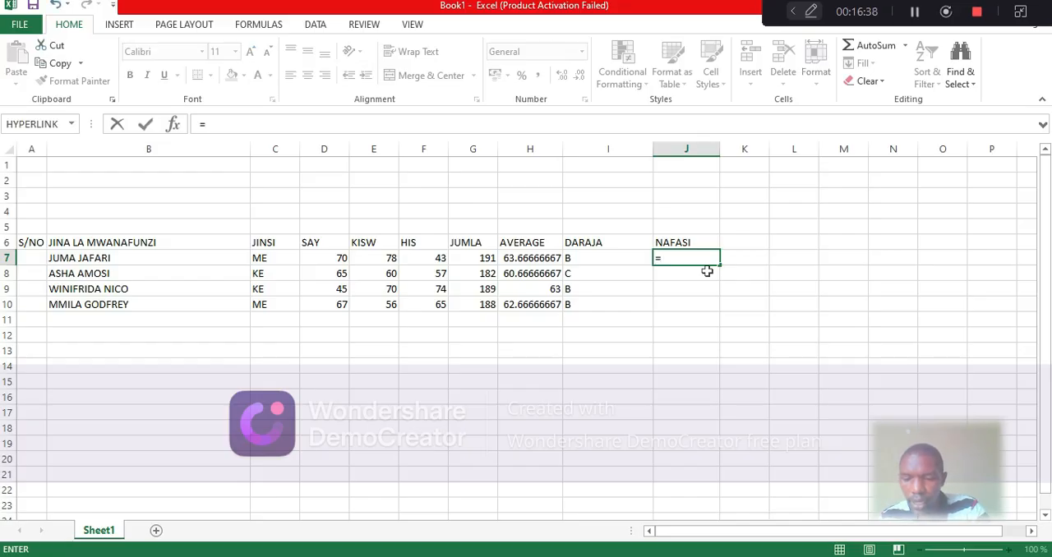
type("RANK")
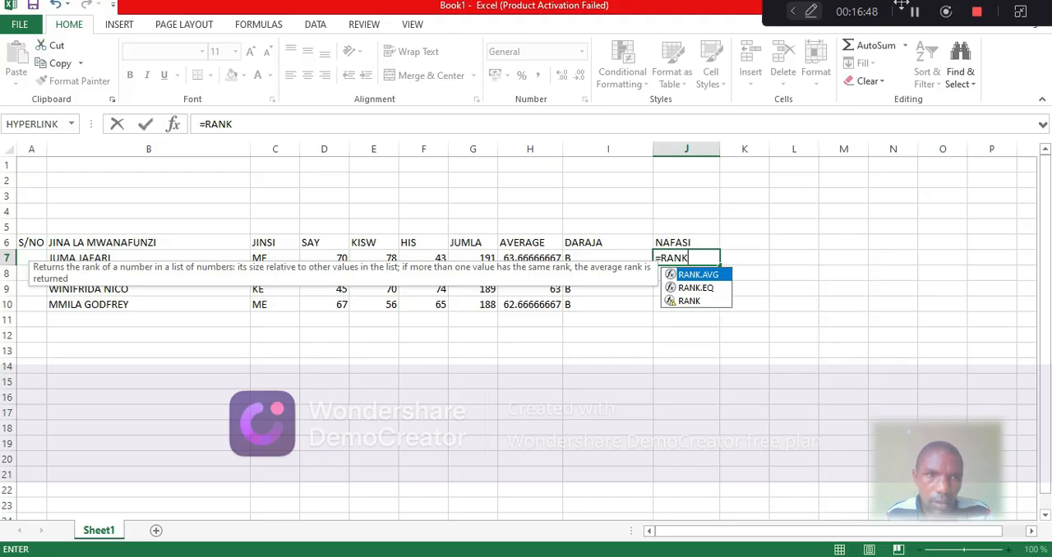
key("BackSpace")
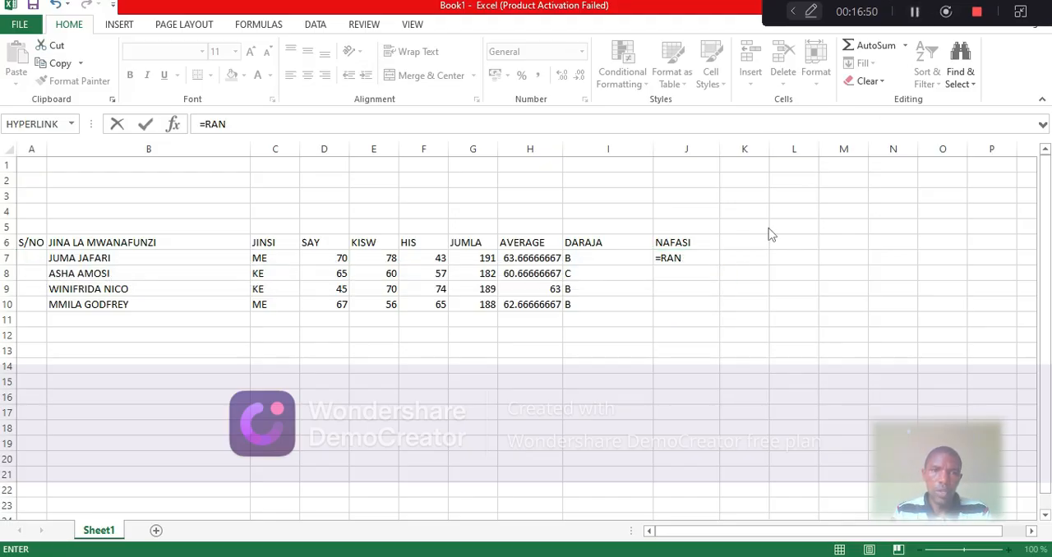
left_click(694, 258)
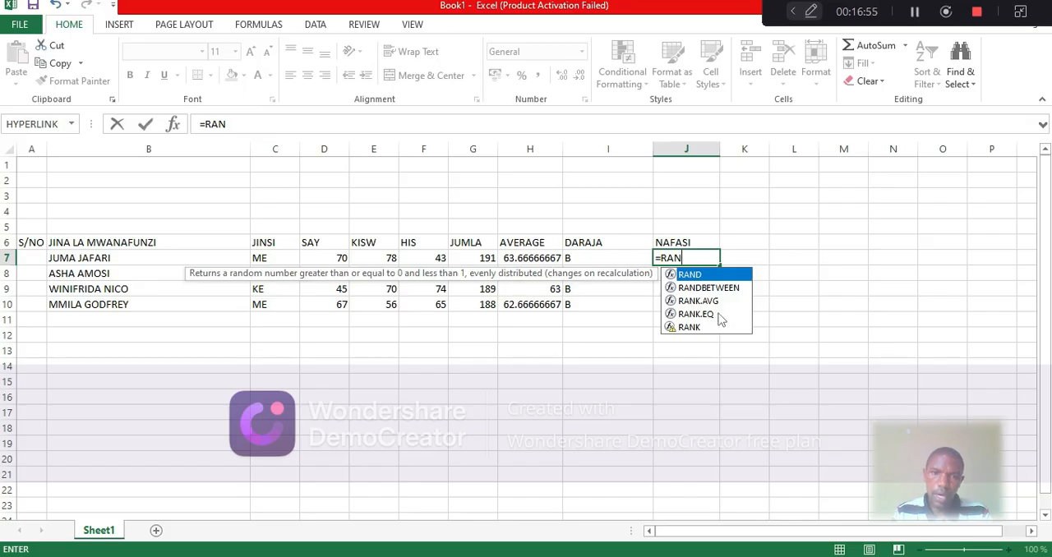
double_click(704, 328)
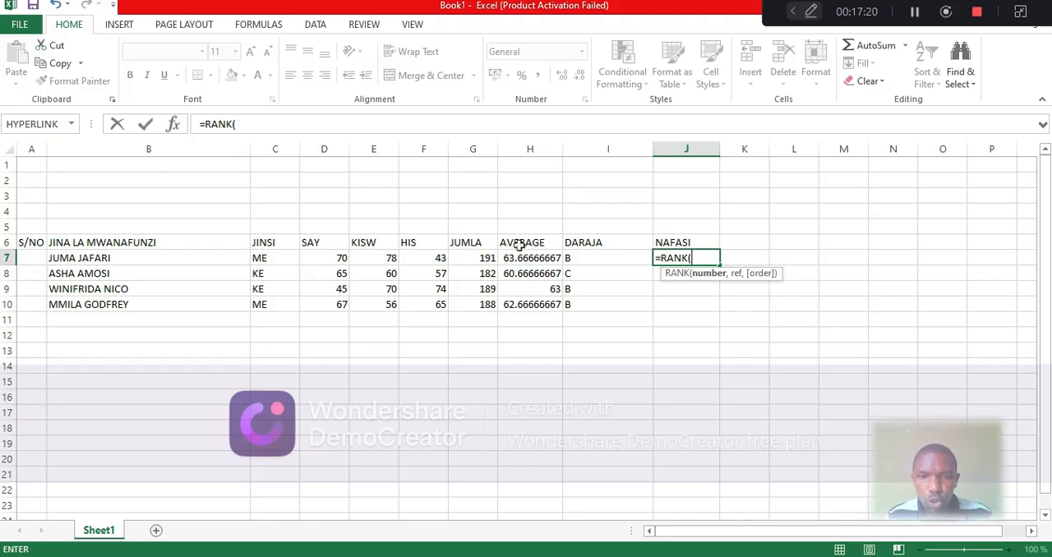
left_click(476, 258)
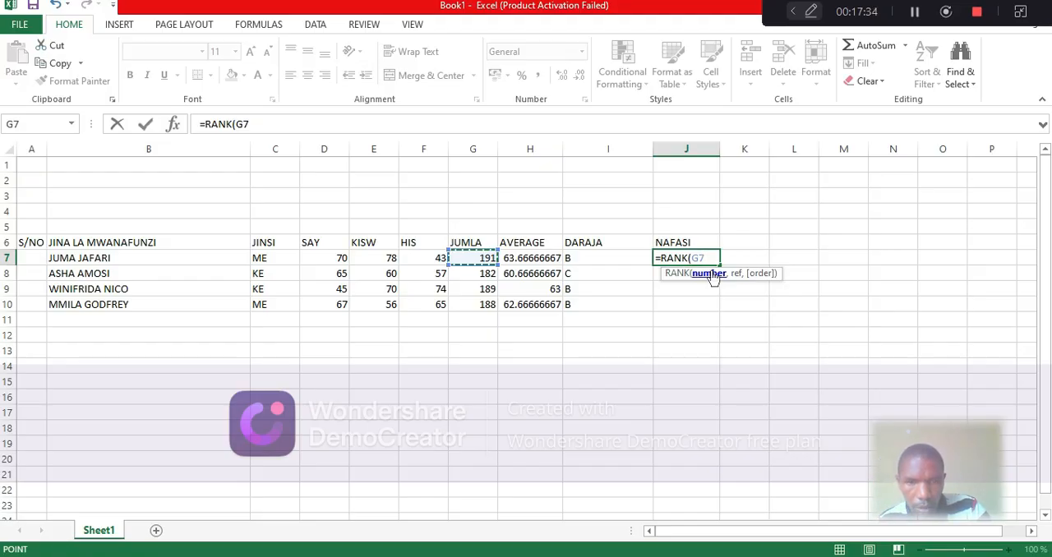
type(",")
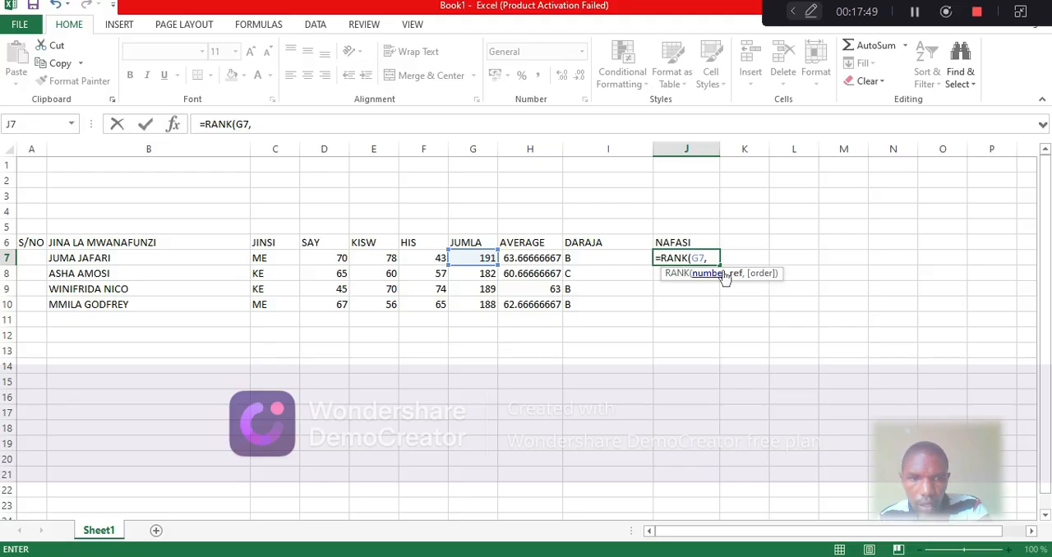
Complete the J7 RANK formula with the absolute reference range $G$7:$G$10 and commit it
type("$")
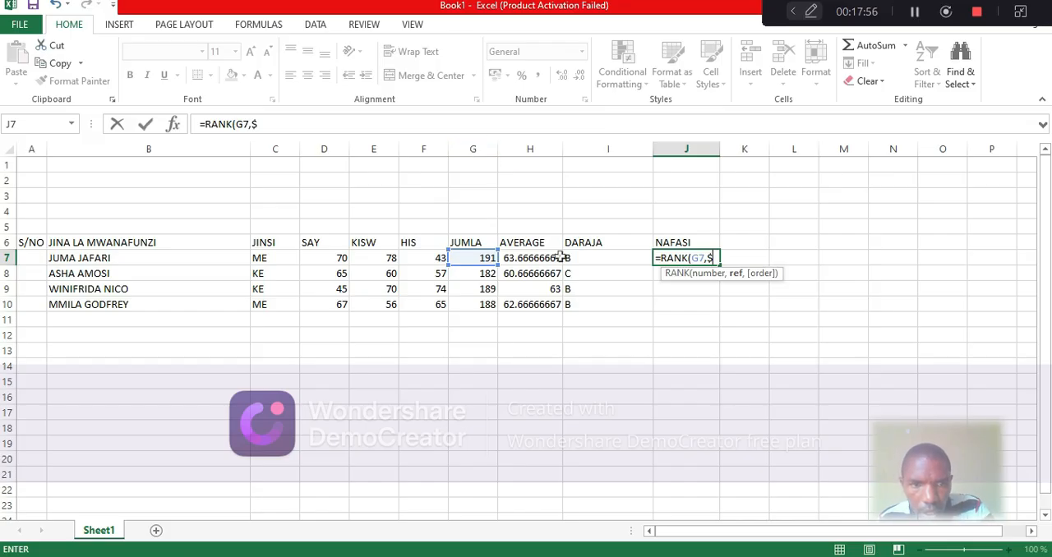
type("G$")
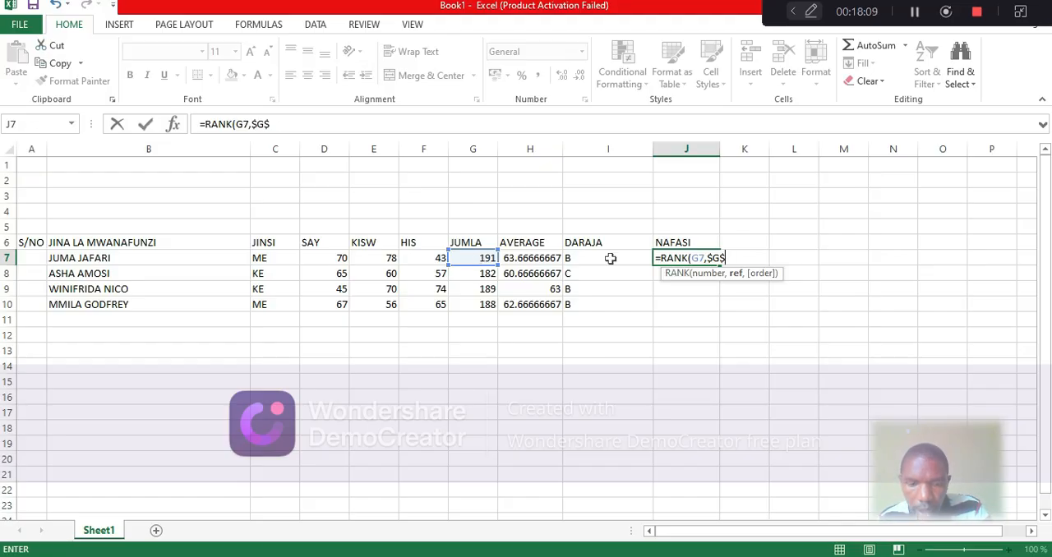
type("7")
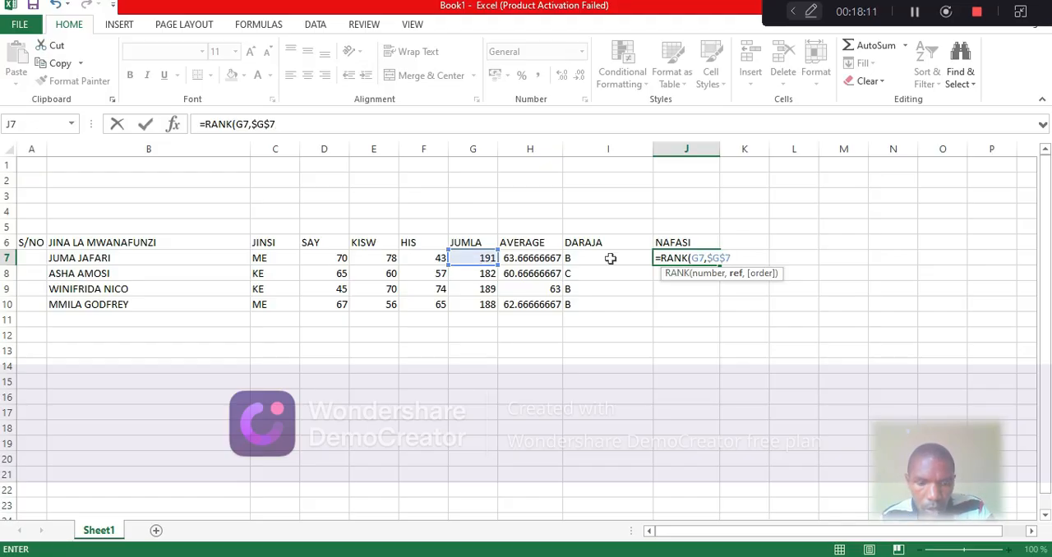
type(":")
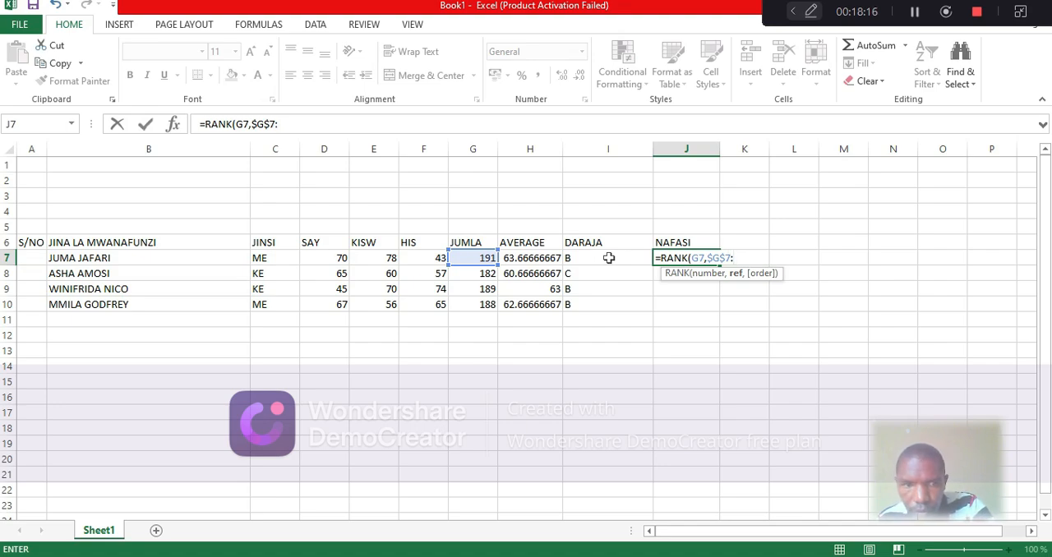
type("$G$")
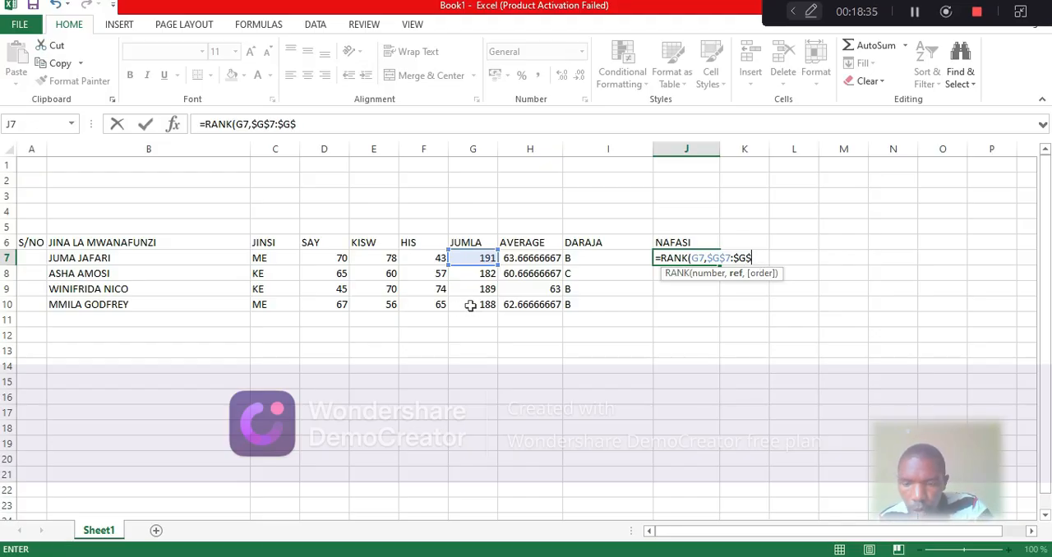
type("1")
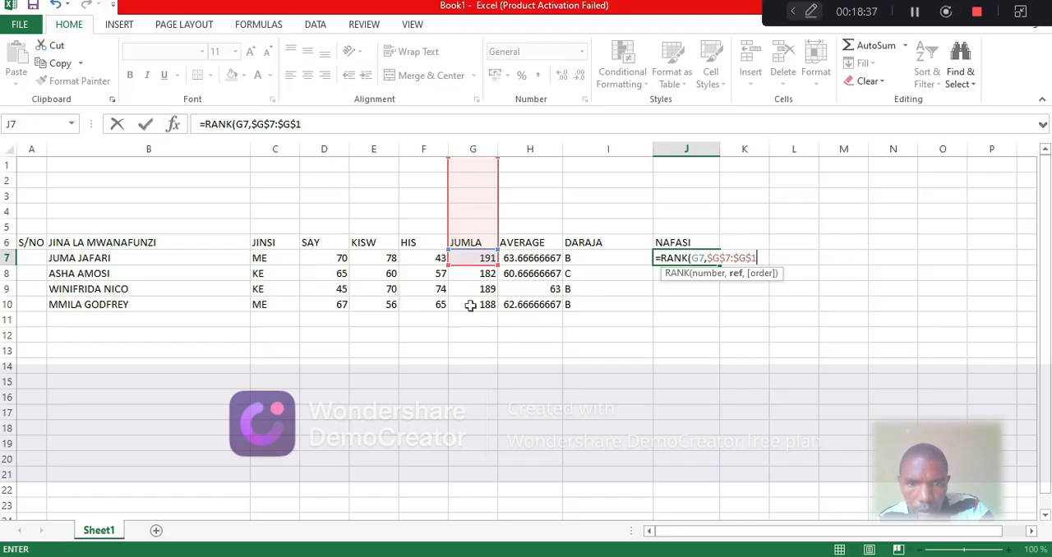
type("0")
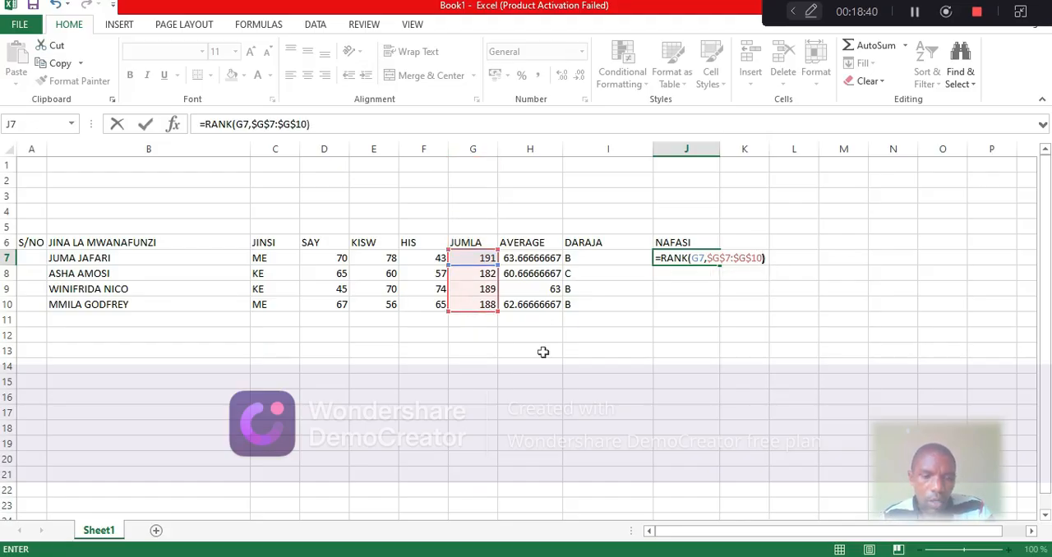
key("Return")
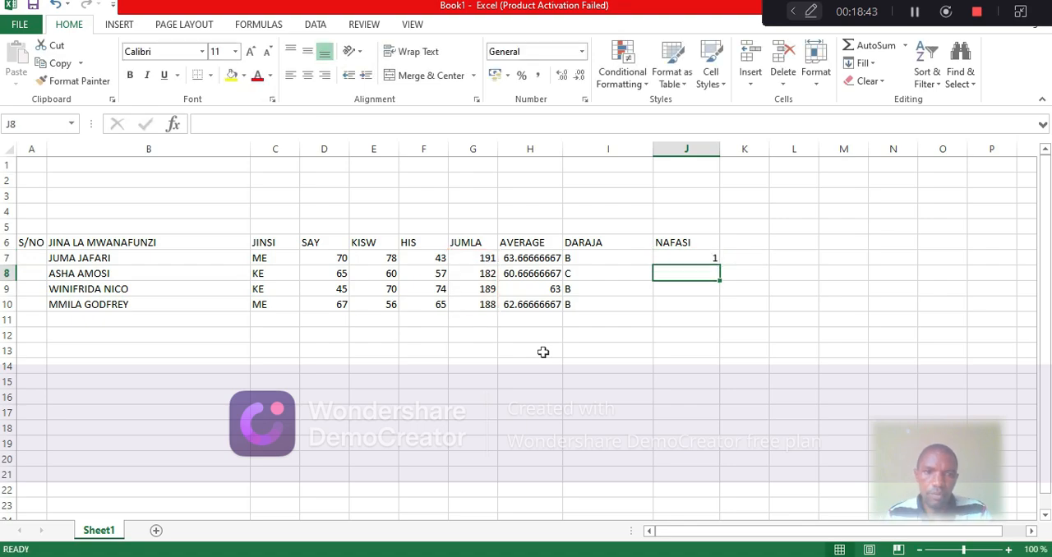
Fill the NAFASI rank formula from J7 down to J10 and narrow the DARAJA column
left_click(685, 257)
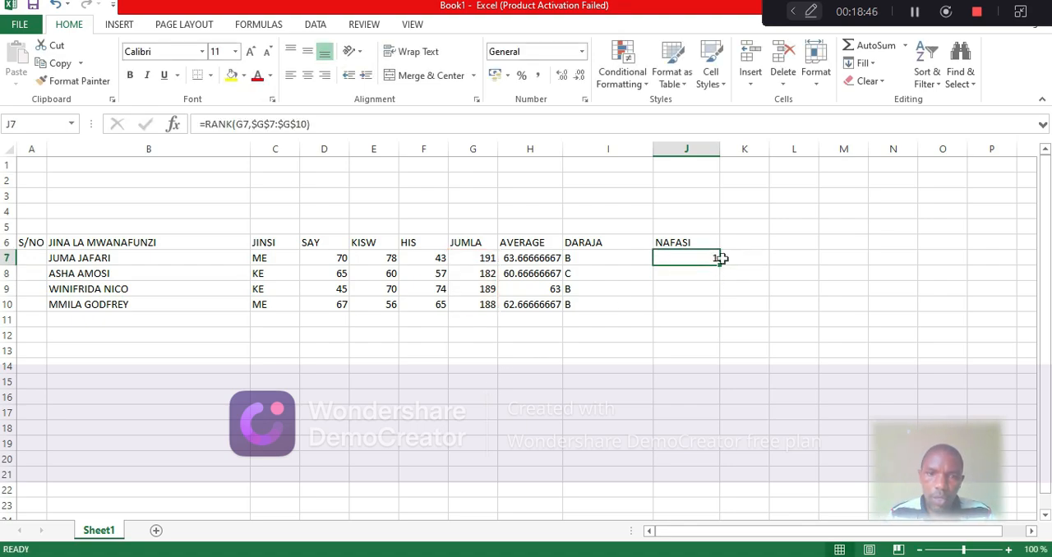
left_click_drag(720, 262, 717, 311)
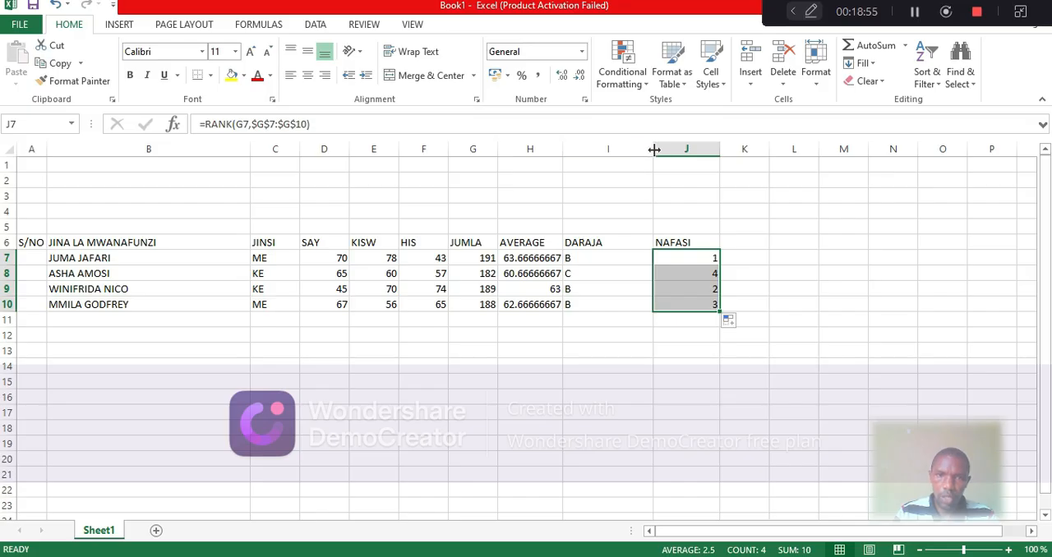
left_click_drag(650, 152, 622, 152)
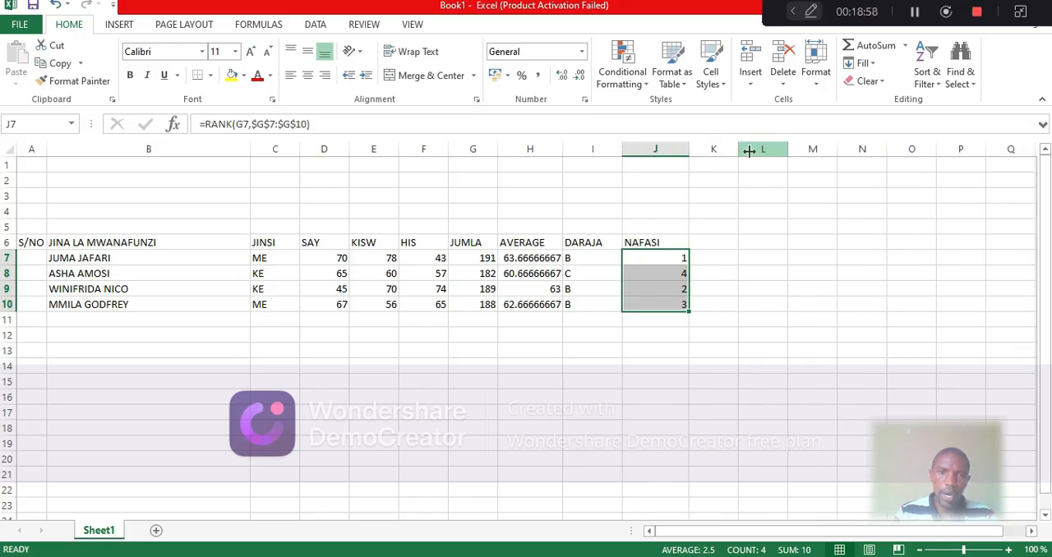
Widen column K slightly and enter the heading MAELEZO in K6
left_click_drag(737, 148, 759, 149)
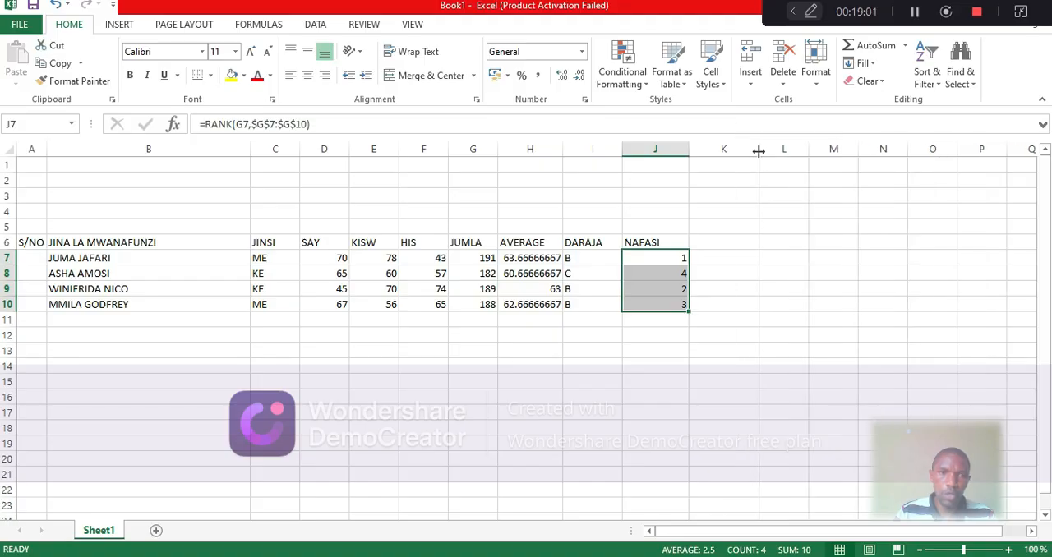
left_click(723, 242)
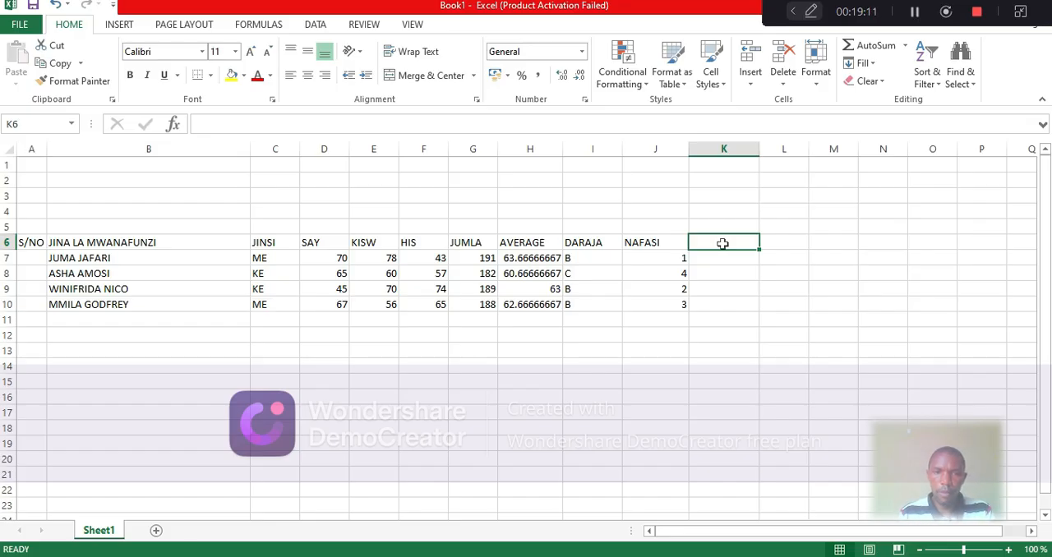
double_click(722, 243)
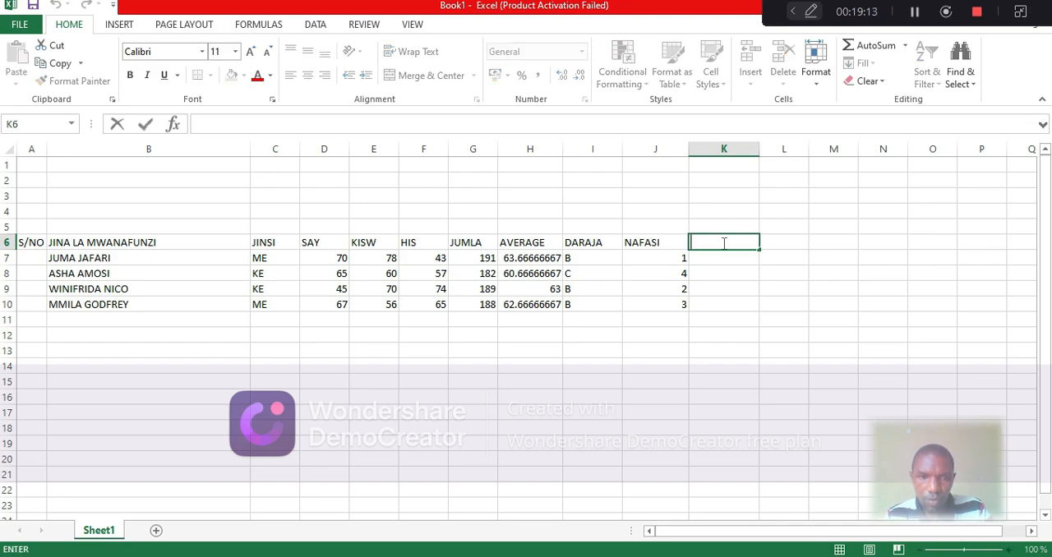
type("MAE")
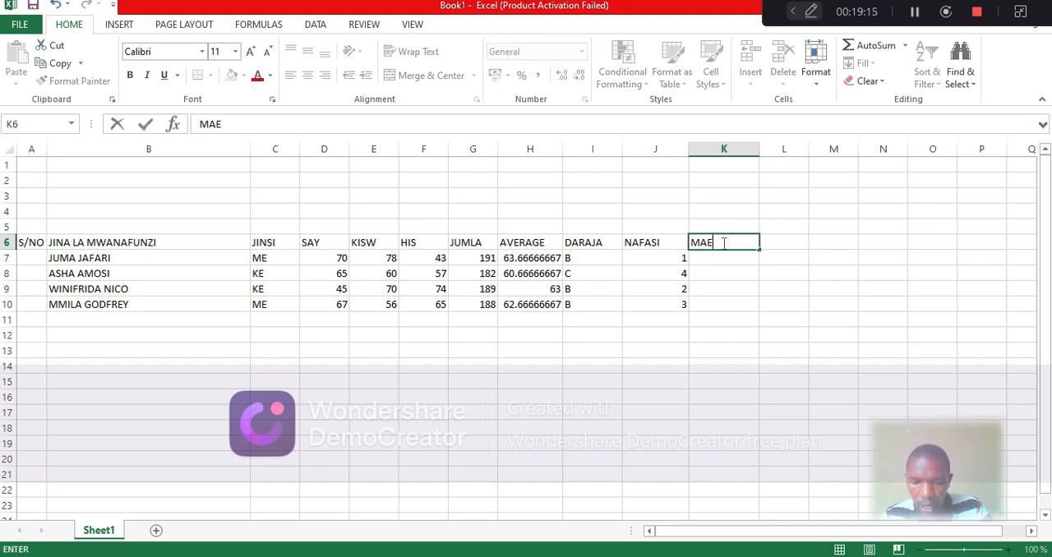
type("LEZO")
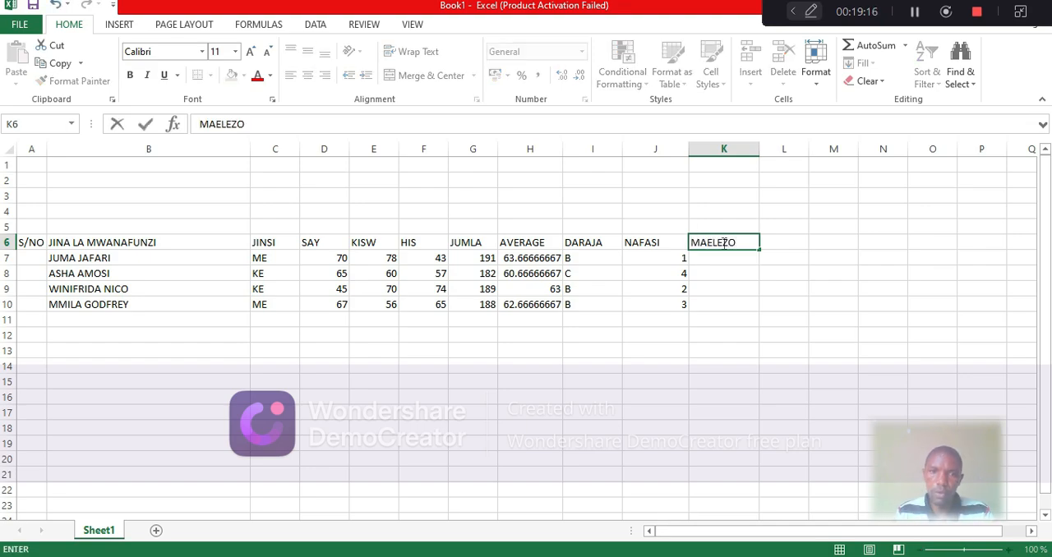
Start an IF formula in K7 that tests whether the JUMLA total in G7 is greater than or equal to 243
left_click(729, 257)
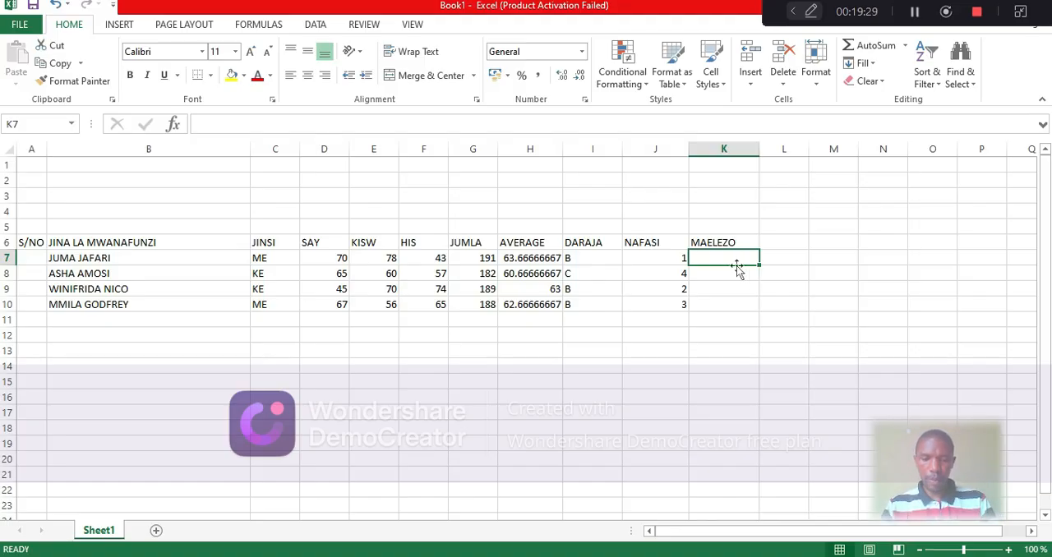
type("=")
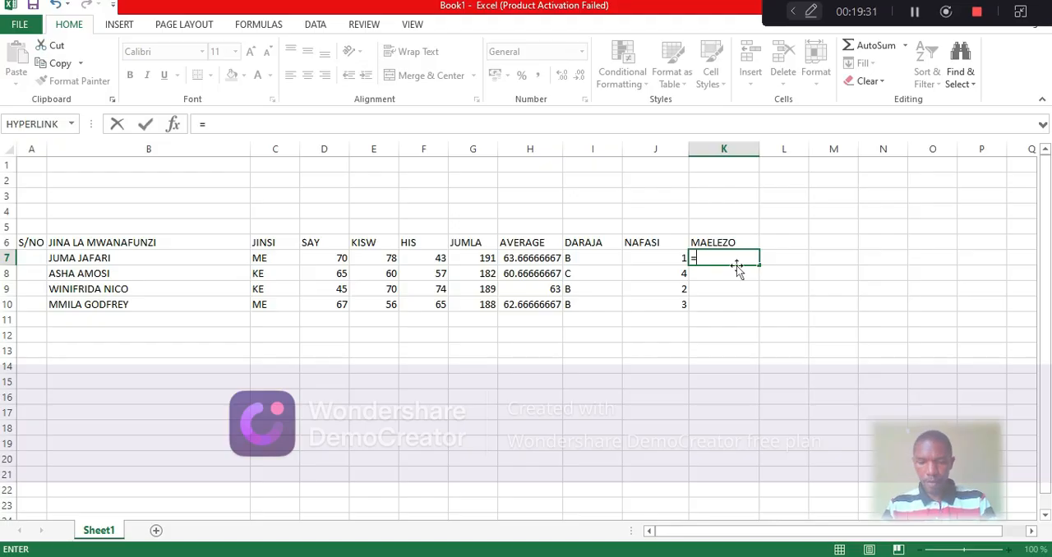
type("IF")
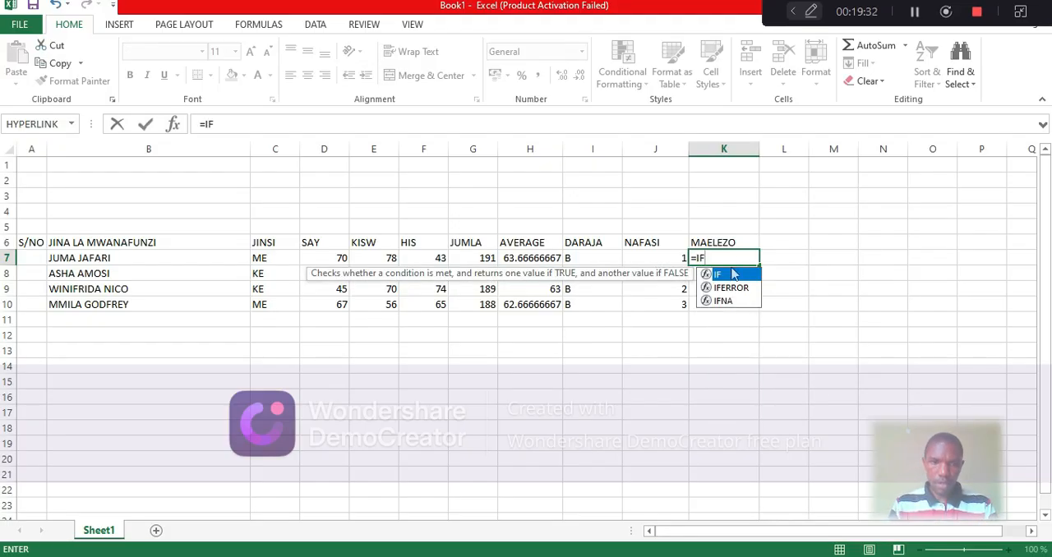
double_click(728, 277)
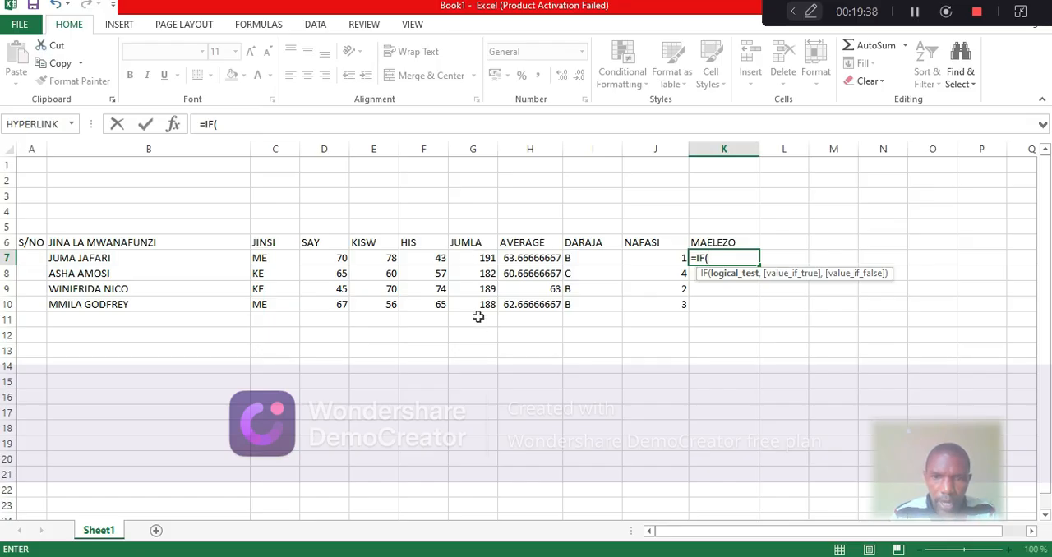
left_click(474, 258)
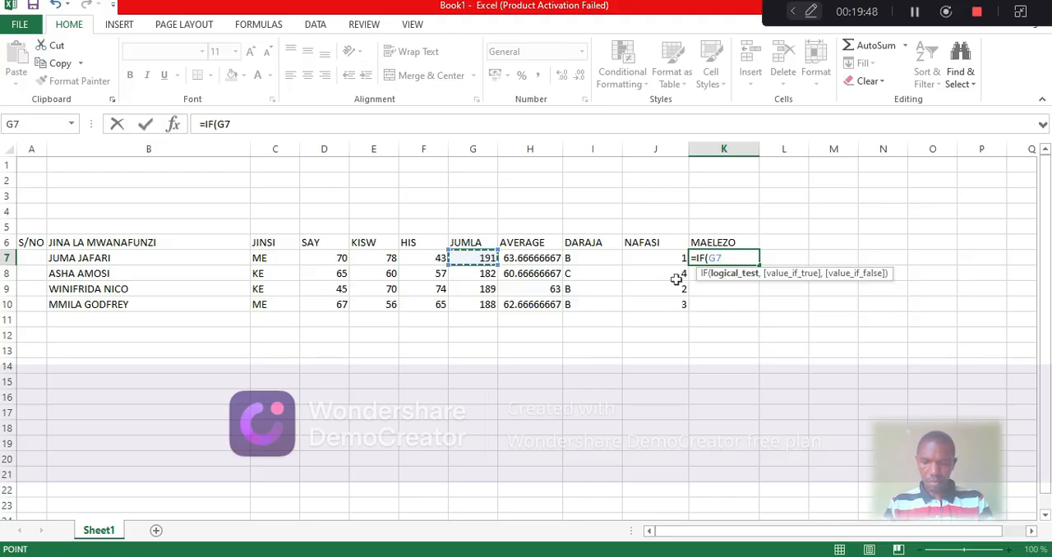
type(">")
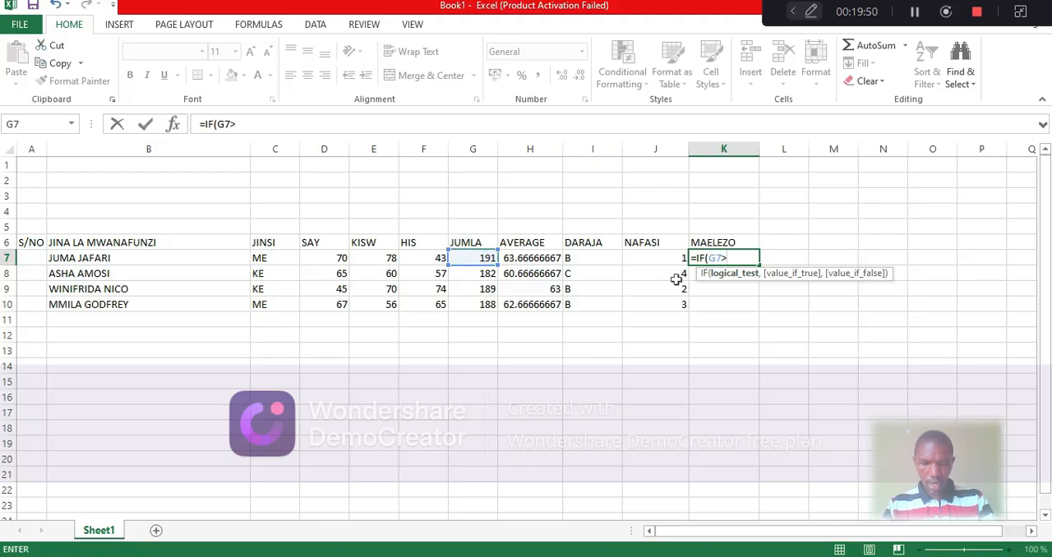
type("=")
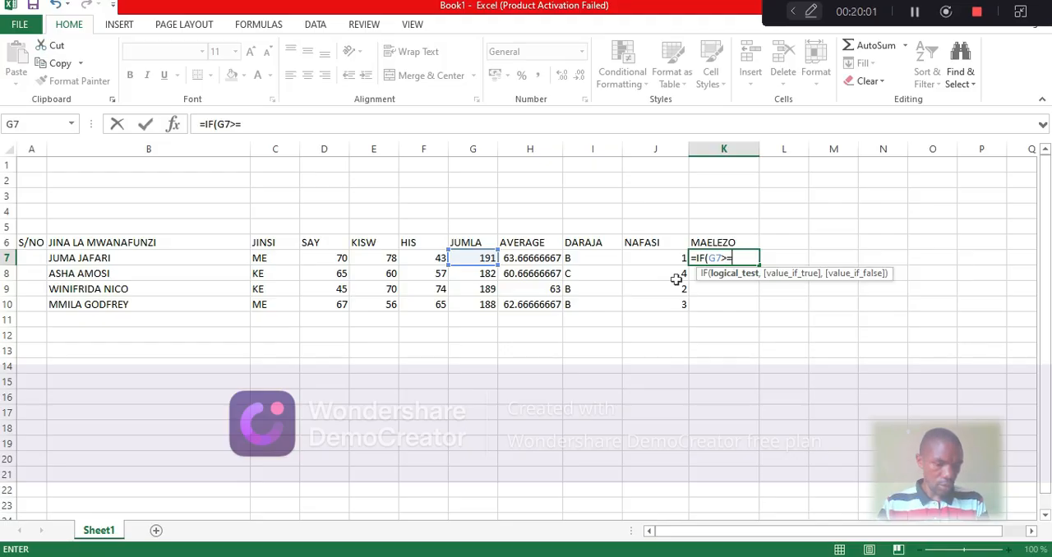
type("2")
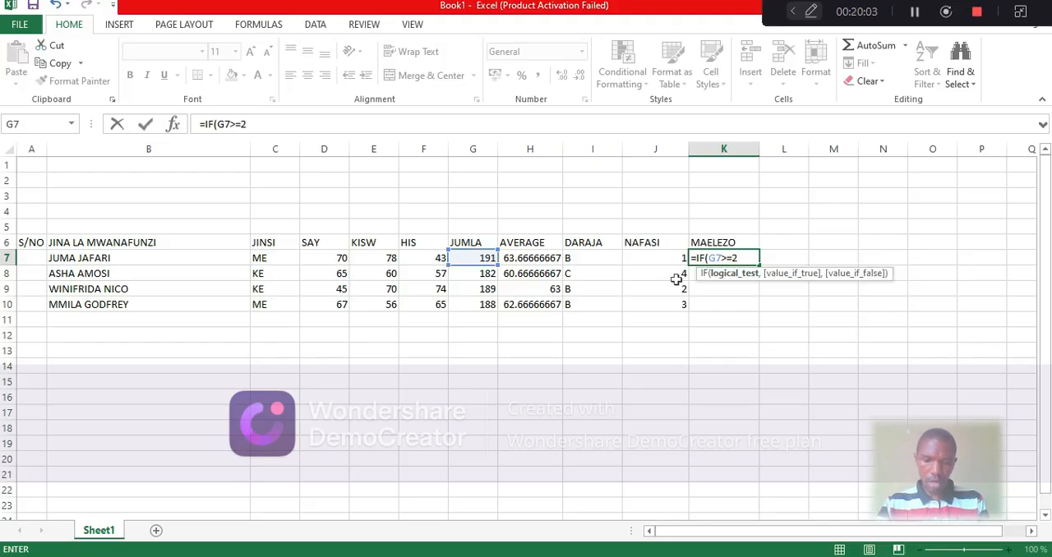
type("43,")
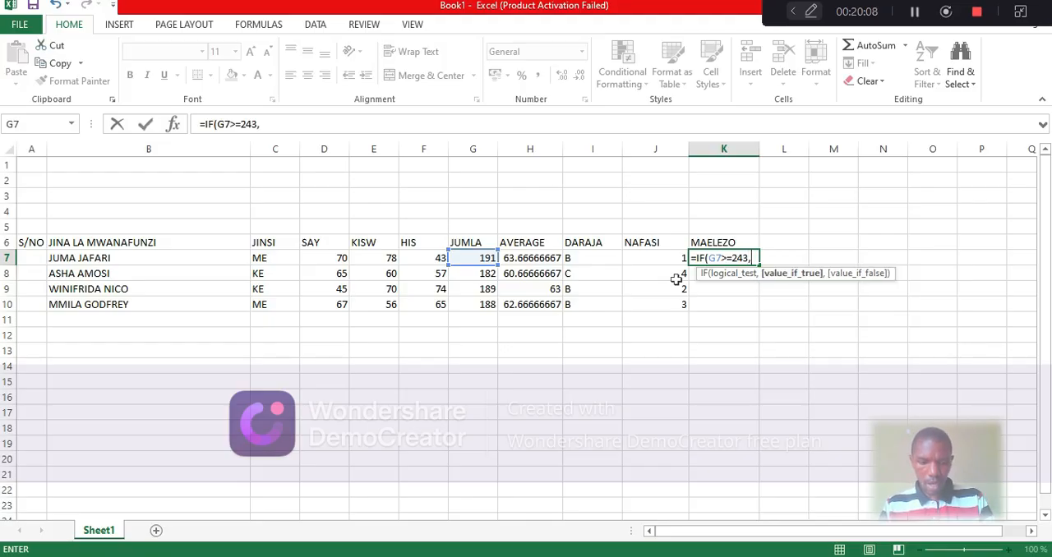
type("\"")
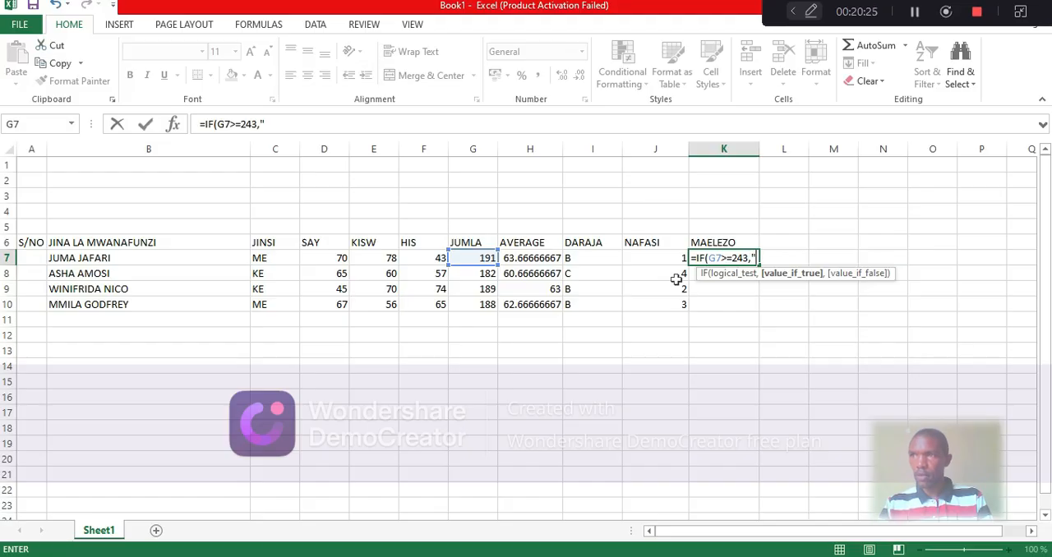
Set "PASS" as the true result of the G7>=243 test and continue to its false argument
type("PASS")
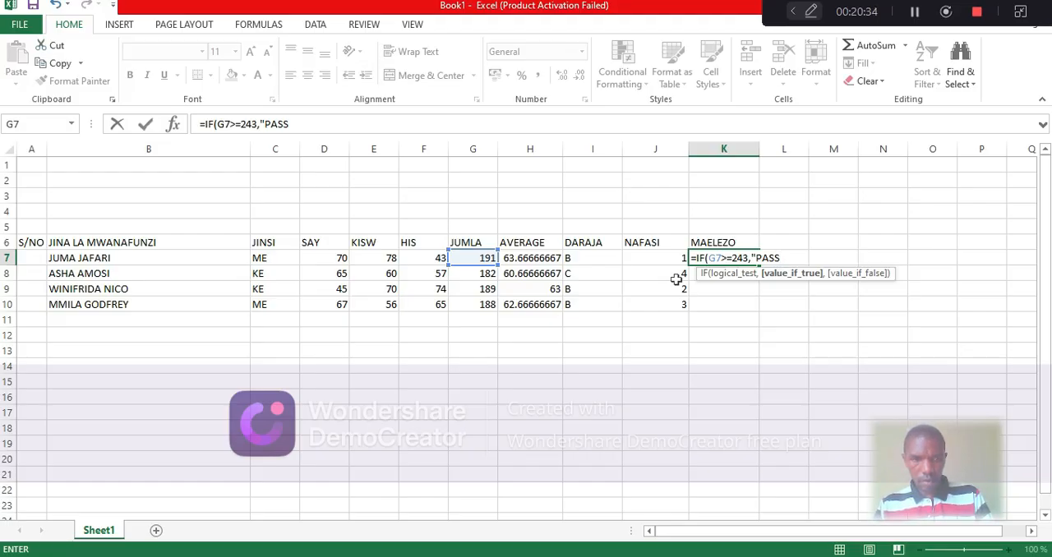
type("\"")
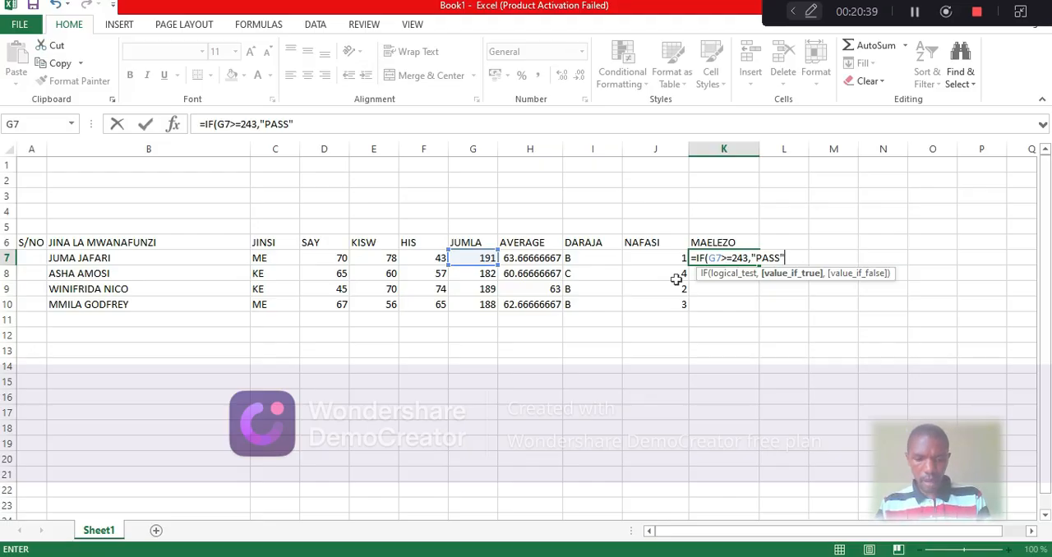
type(",")
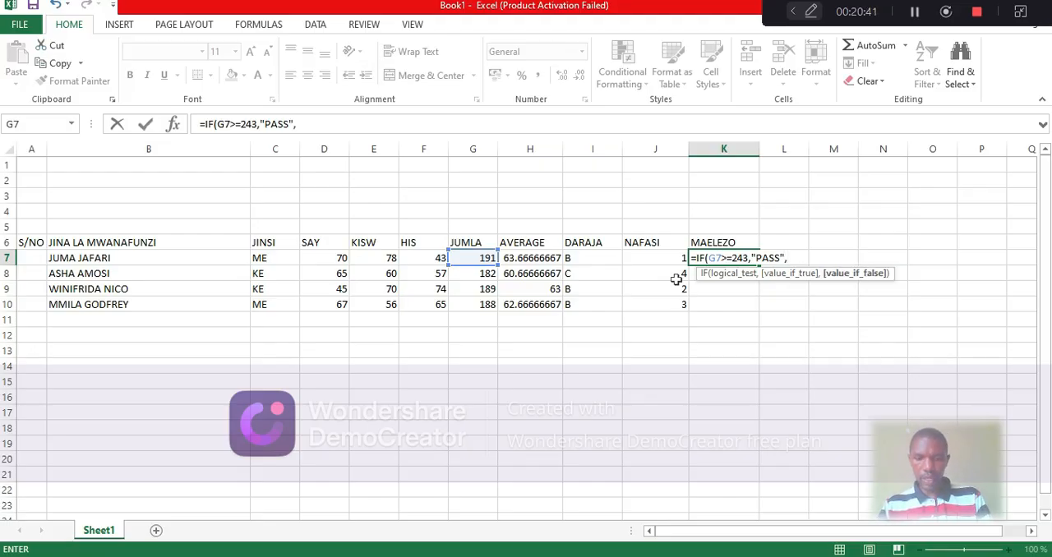
type("IF")
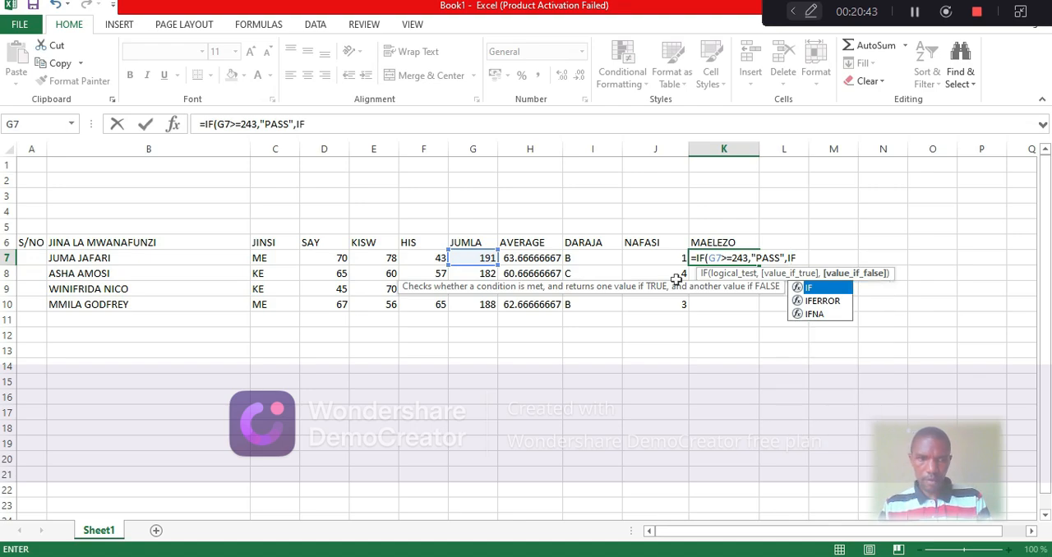
Nest a second IF in the K7 formula as the false argument, testing G7>=183
key("Return")
double_click(820, 291)
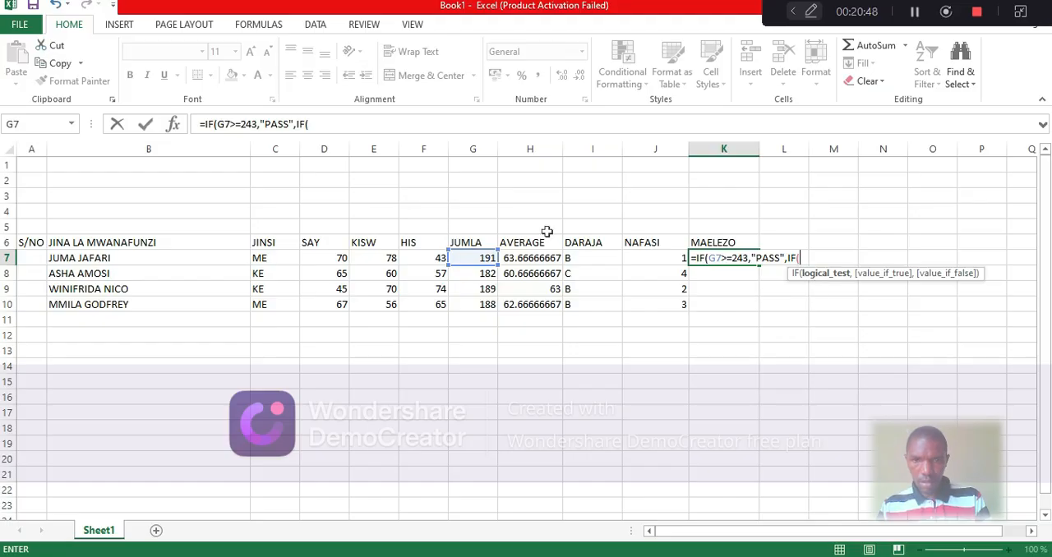
left_click(472, 257)
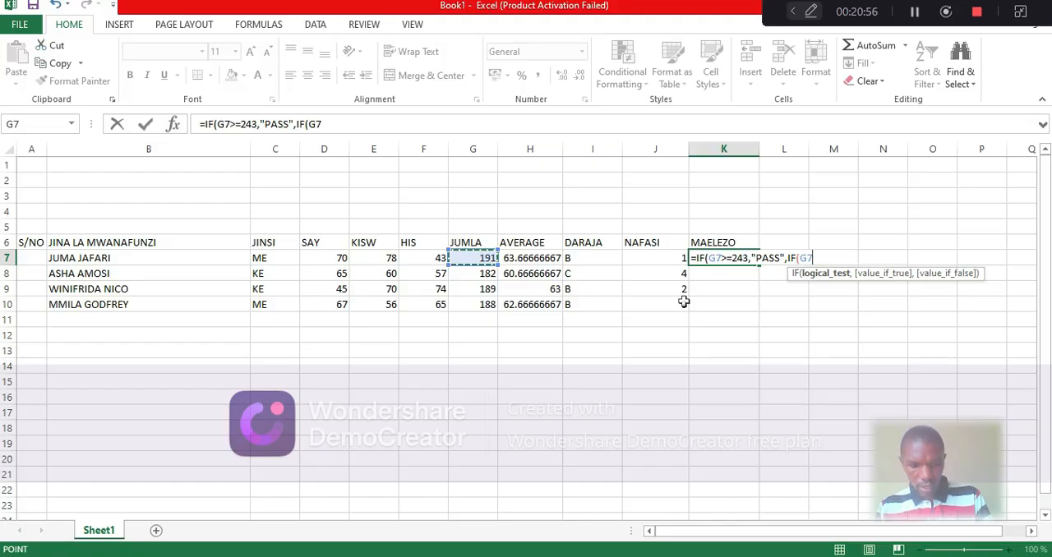
type(">")
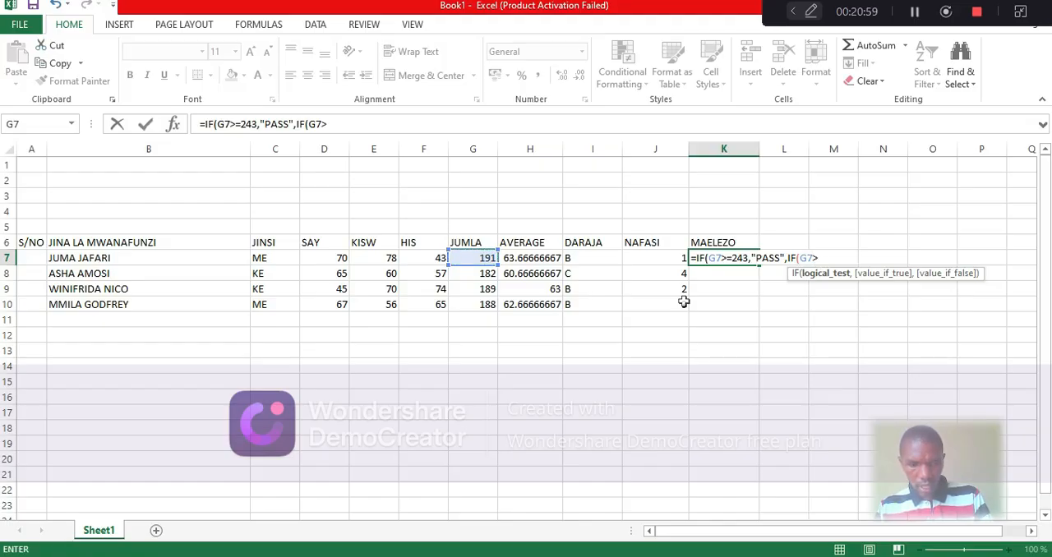
type("=")
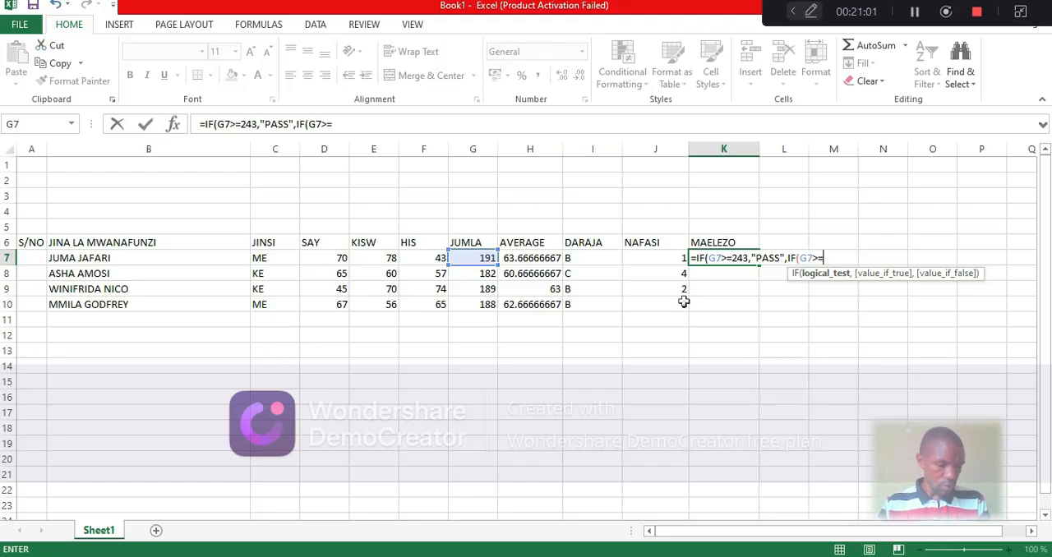
type("18")
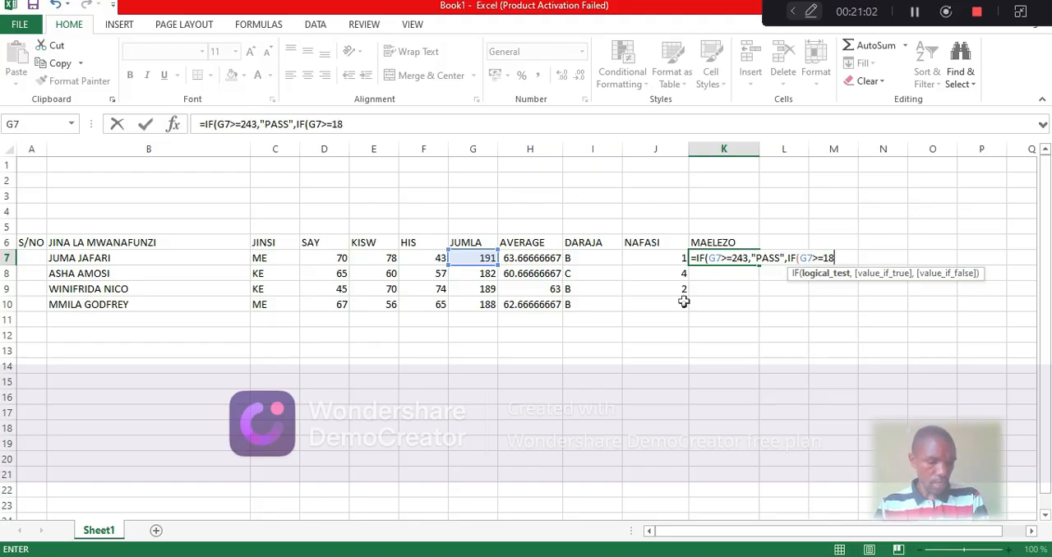
type("3")
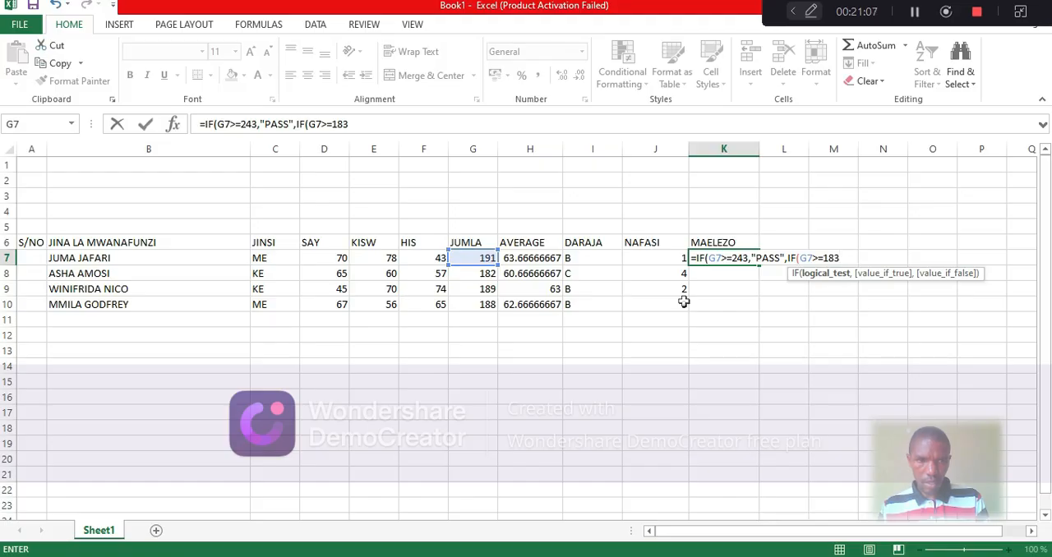
type(",")
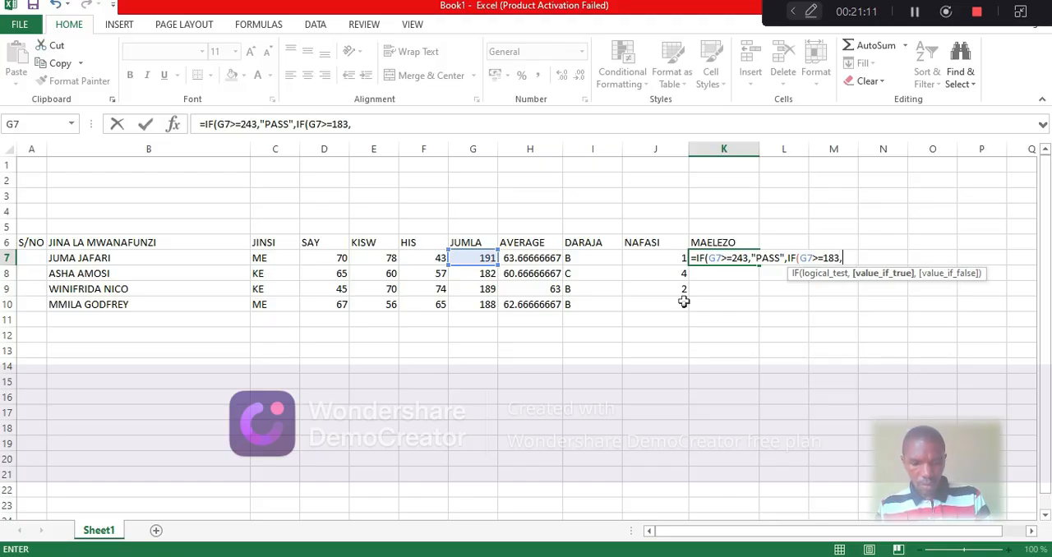
type("\"")
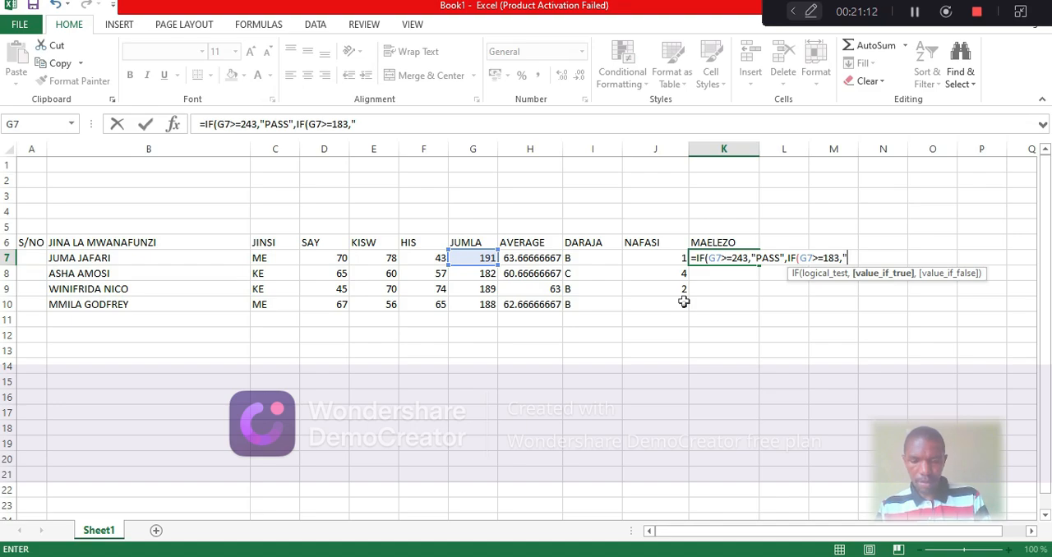
type("PASS")
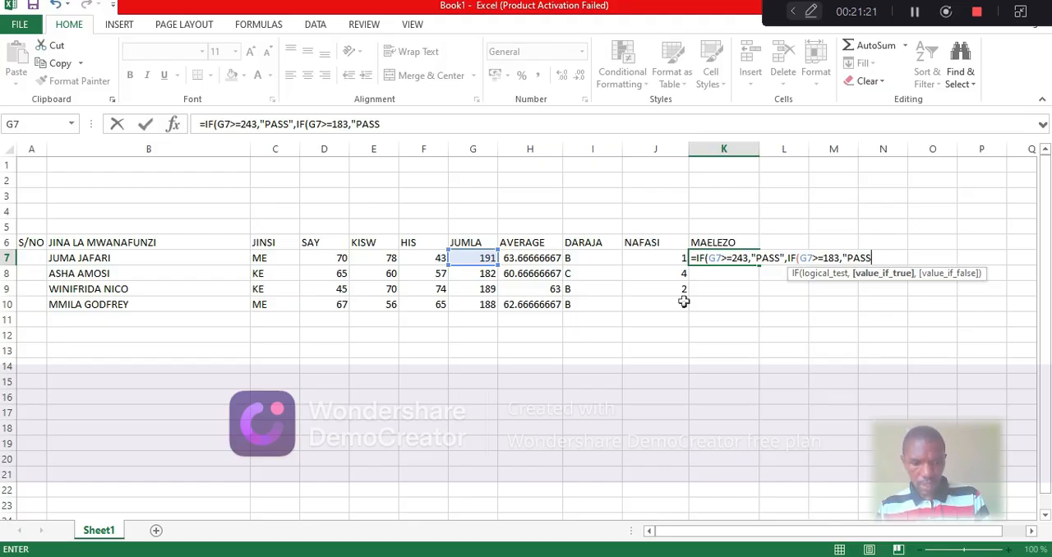
Set "PASS" as the true result of the G7>=183 test and continue to its false argument
type("\"")
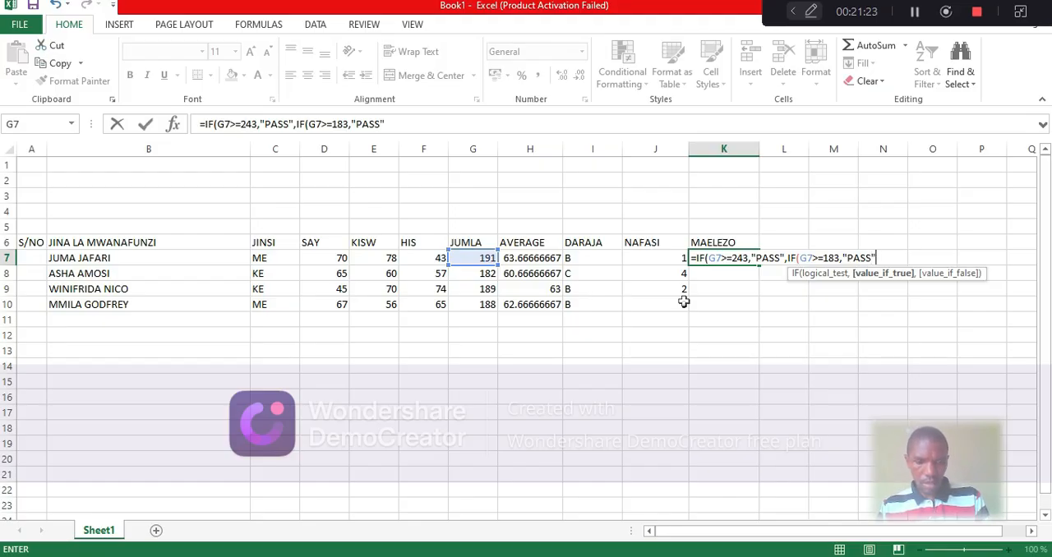
type(",")
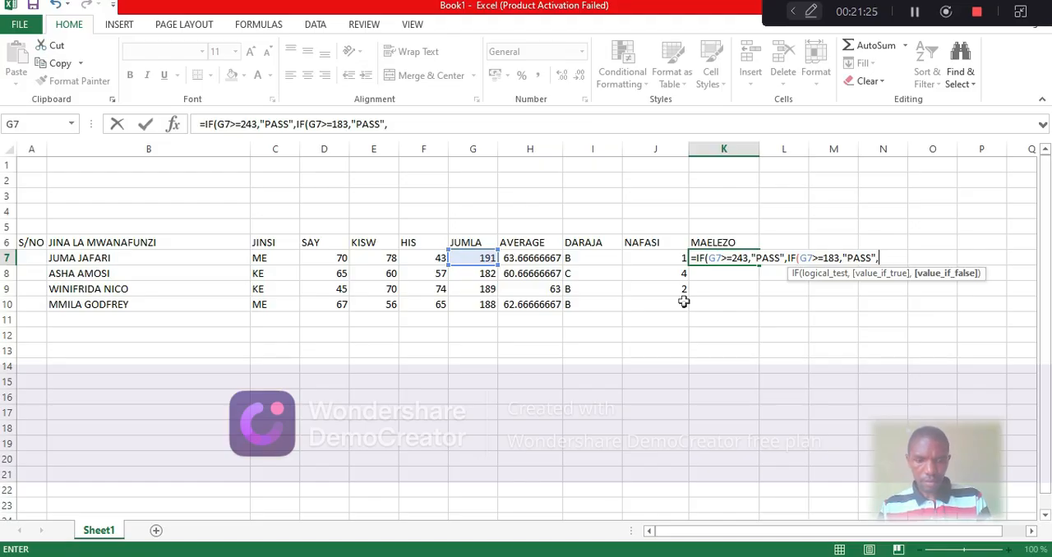
type("IF")
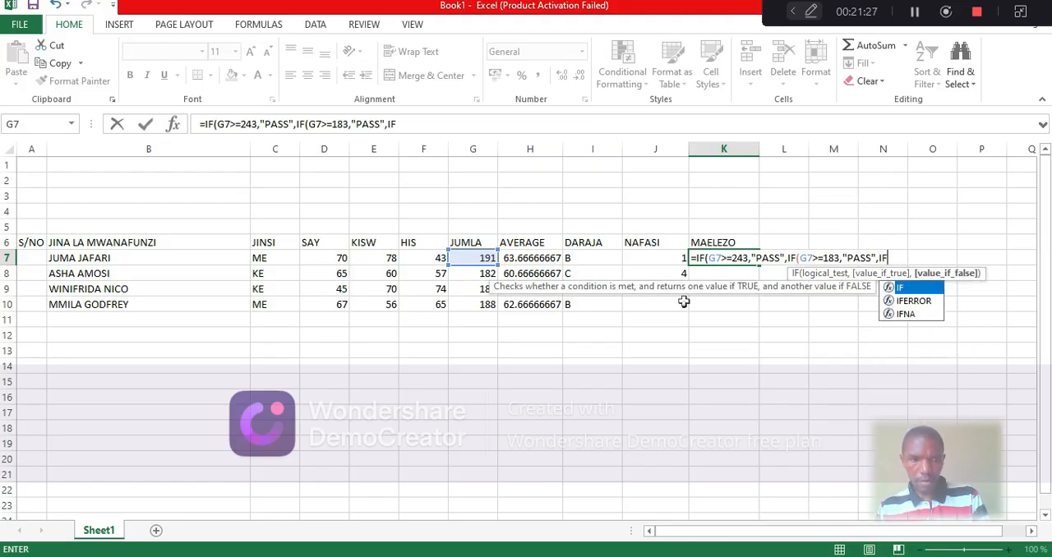
Nest a third IF in the K7 formula as the false argument, testing G7>=123
double_click(917, 284)
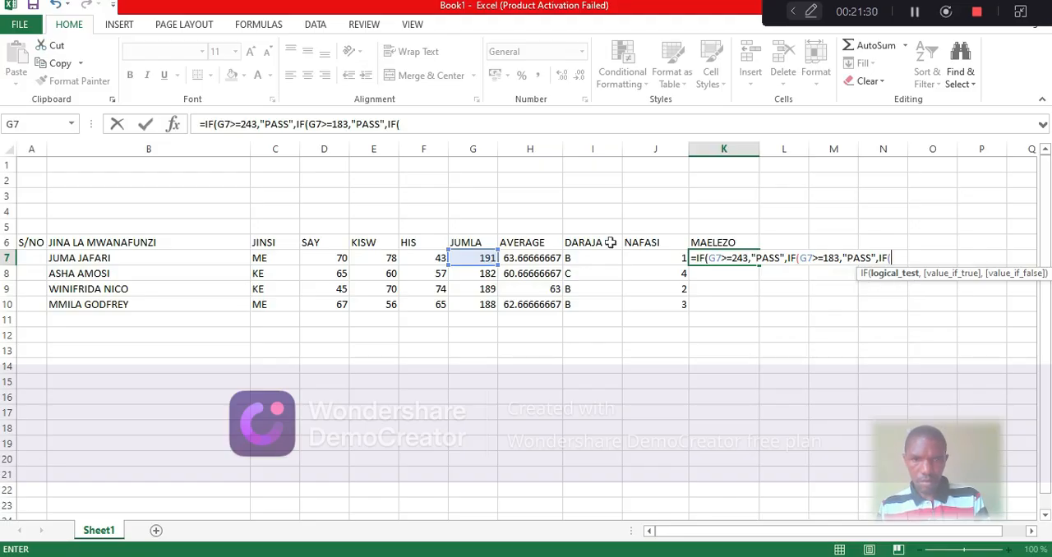
left_click(481, 258)
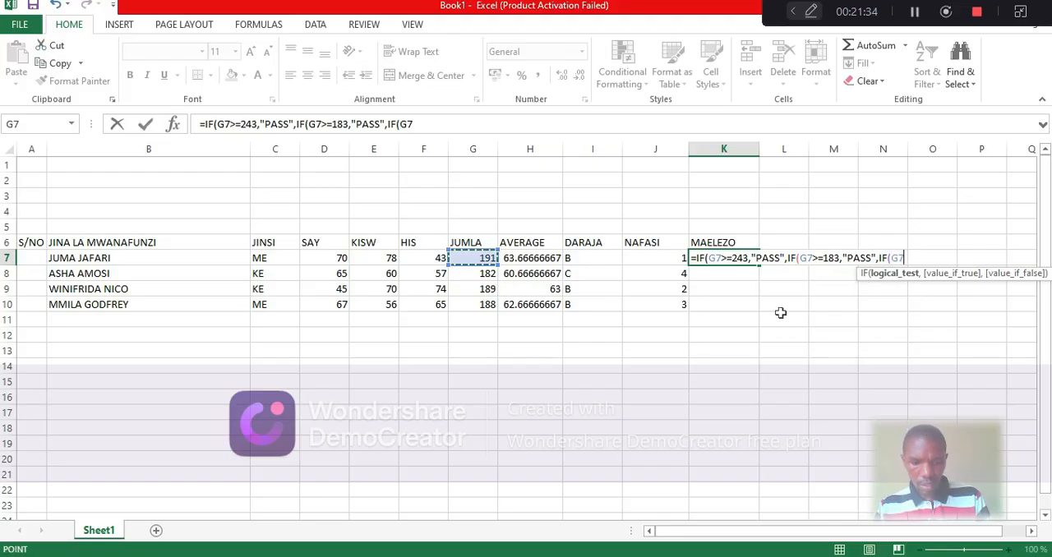
type(">=")
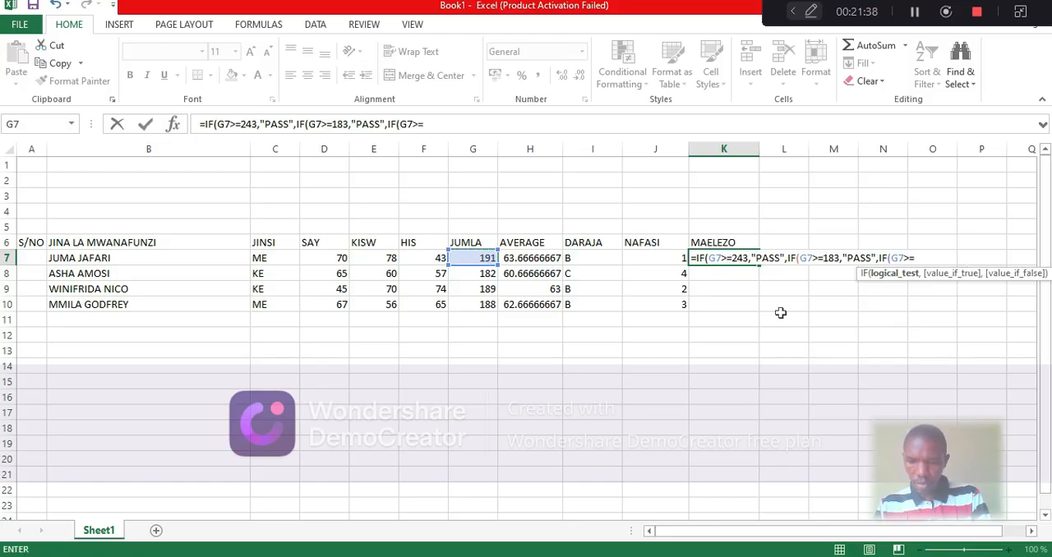
type("123")
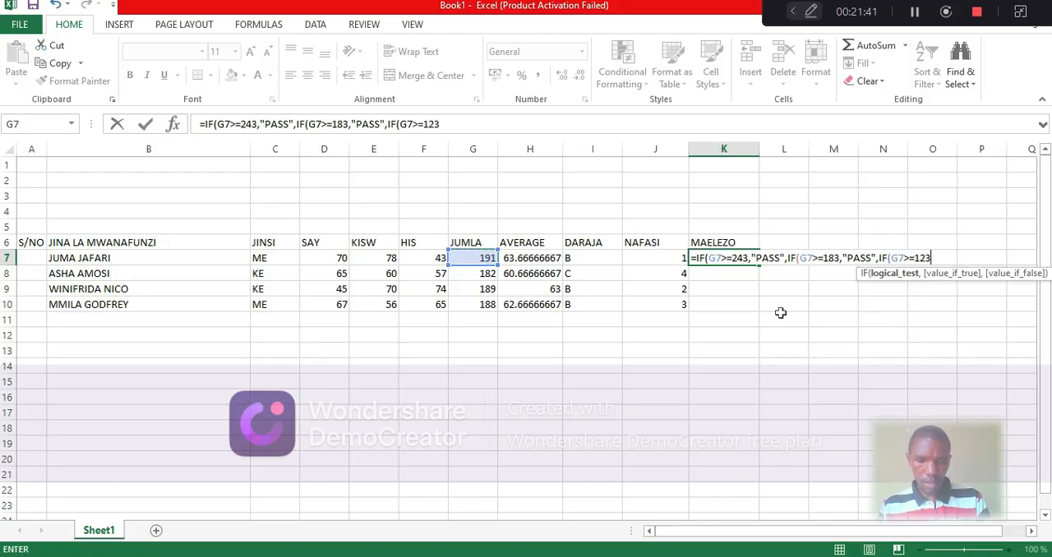
type(",")
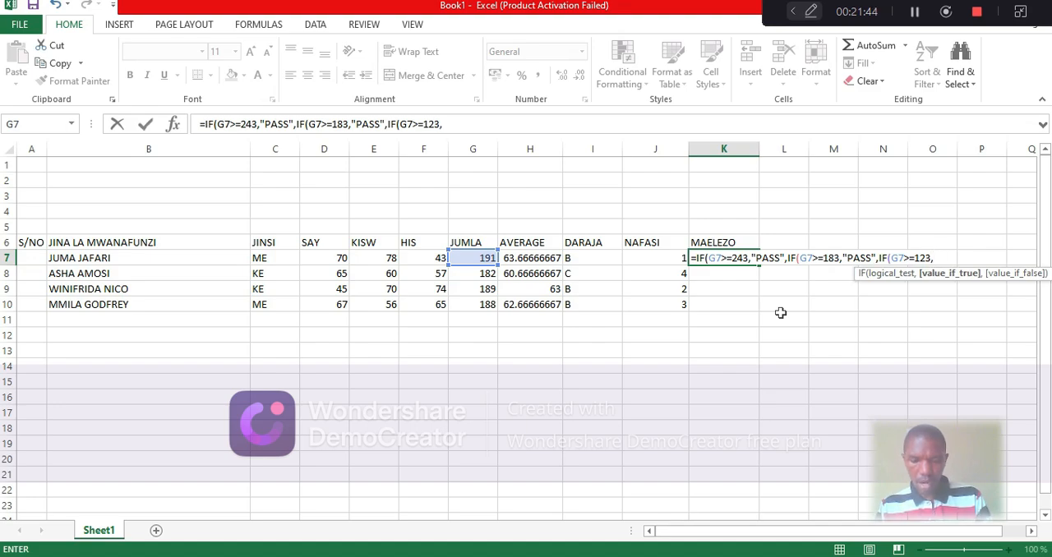
type("\"")
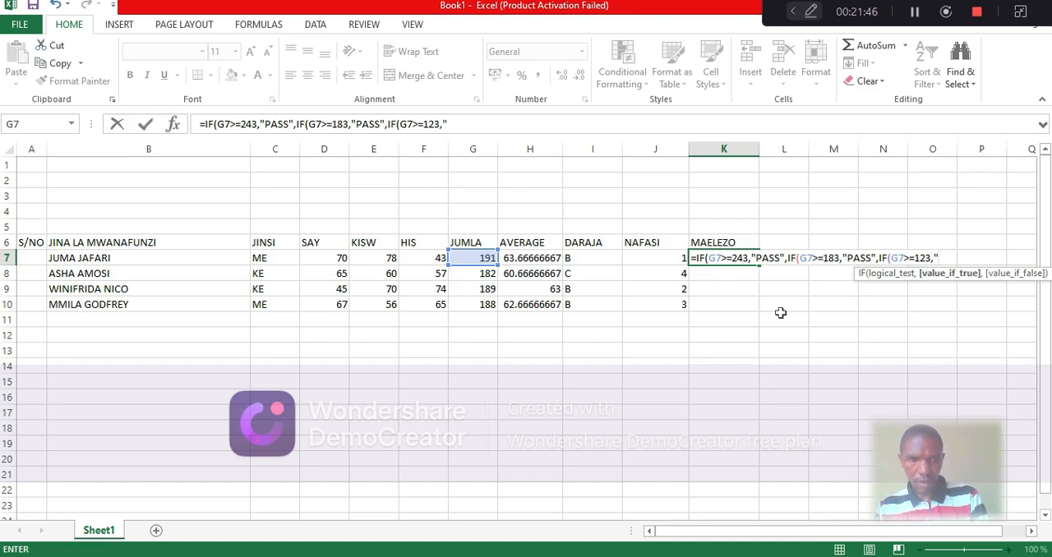
type("PASS")
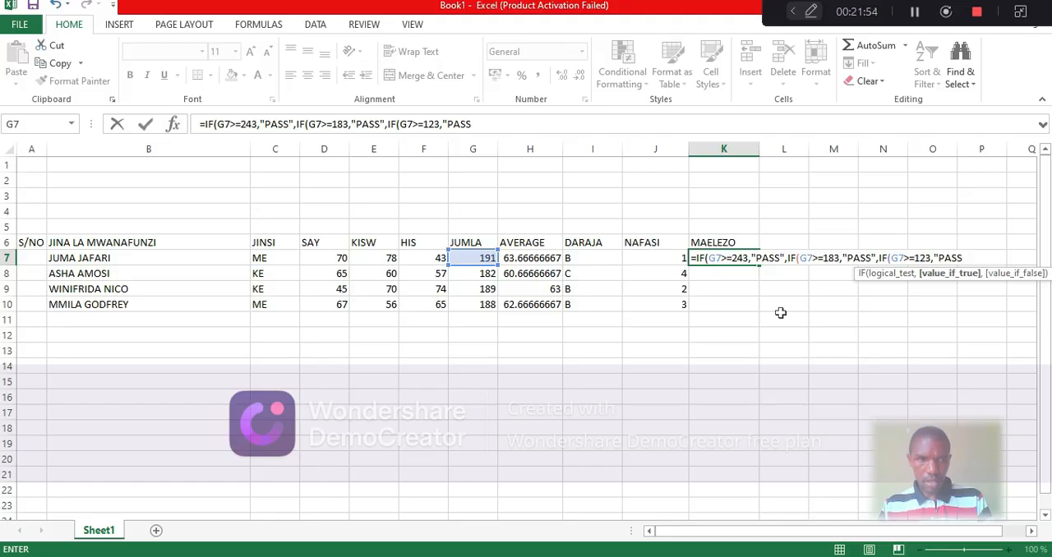
Set "PASS" as the true result of the G7>=123 test and continue to its false argument
type("\"")
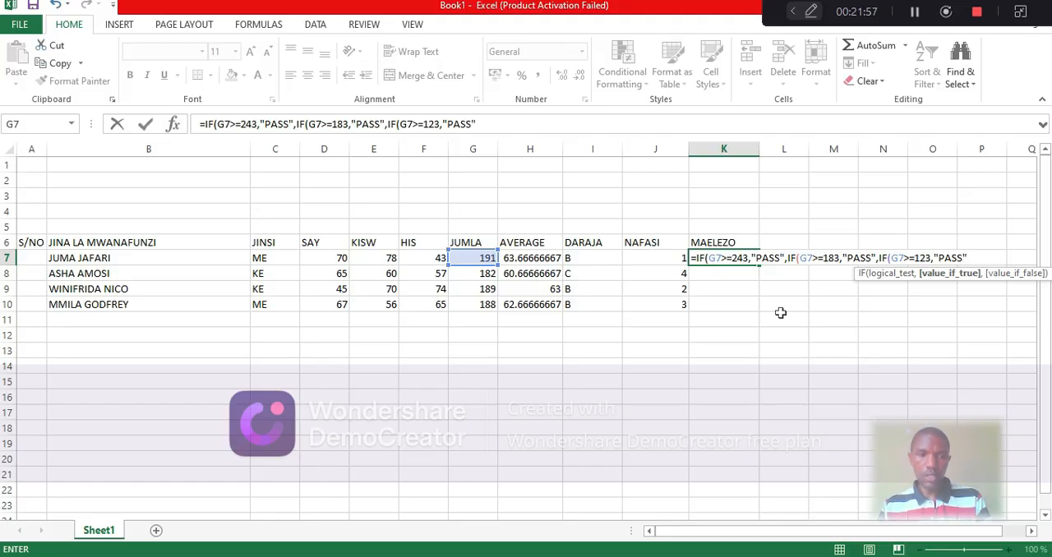
type(",")
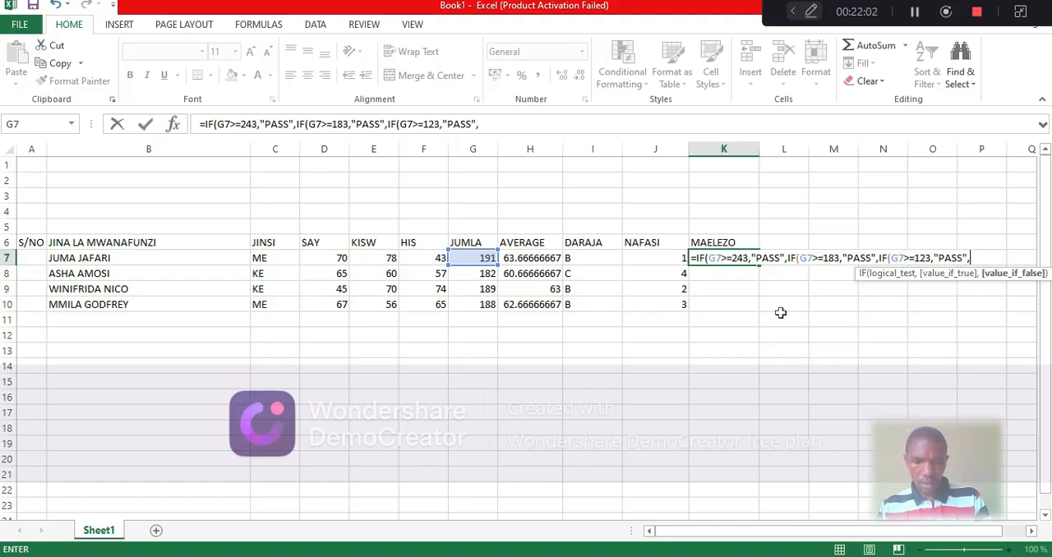
type("IF")
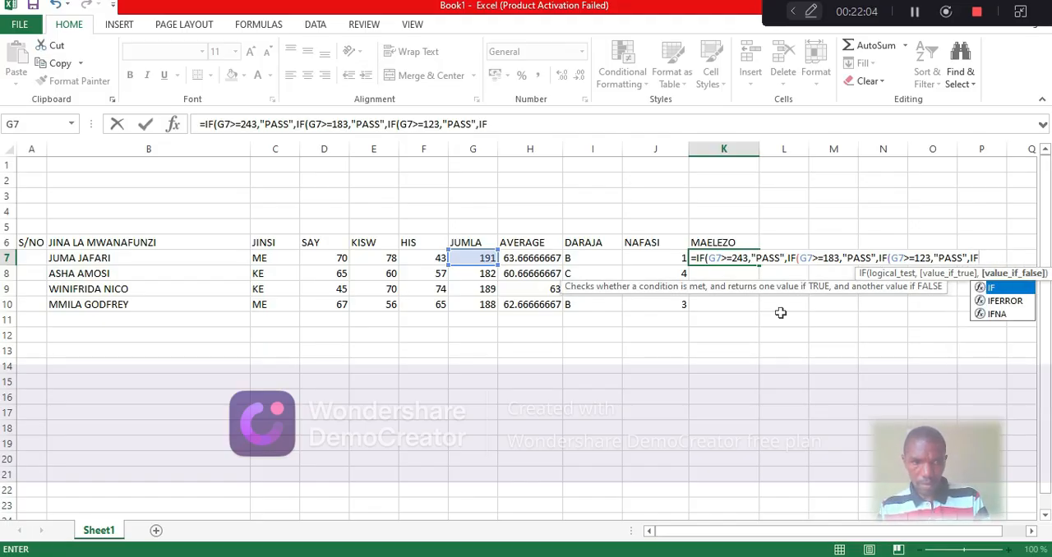
Nest a fourth IF in the K7 formula as the false argument of the G7>=123 test
double_click(1002, 290)
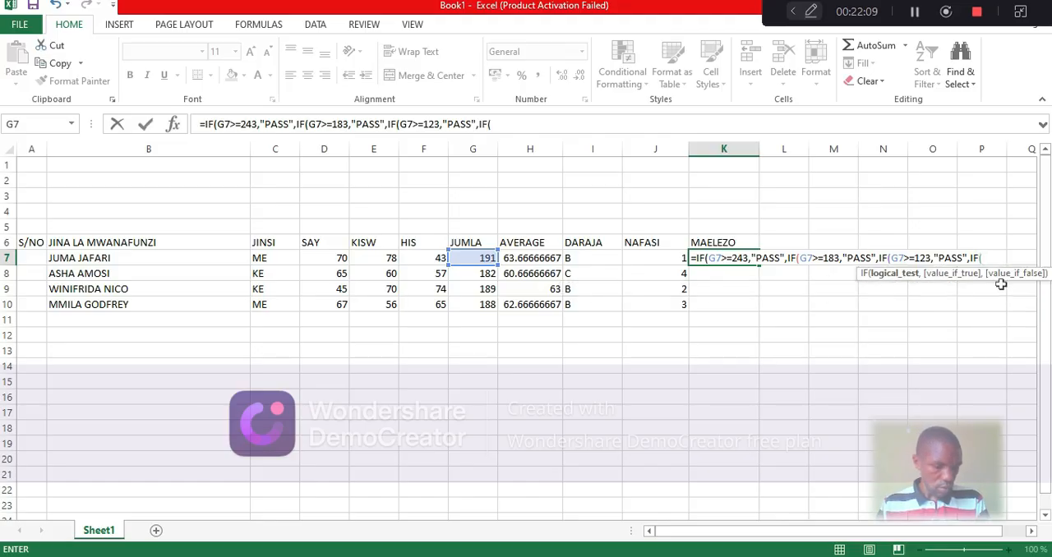
type("63")
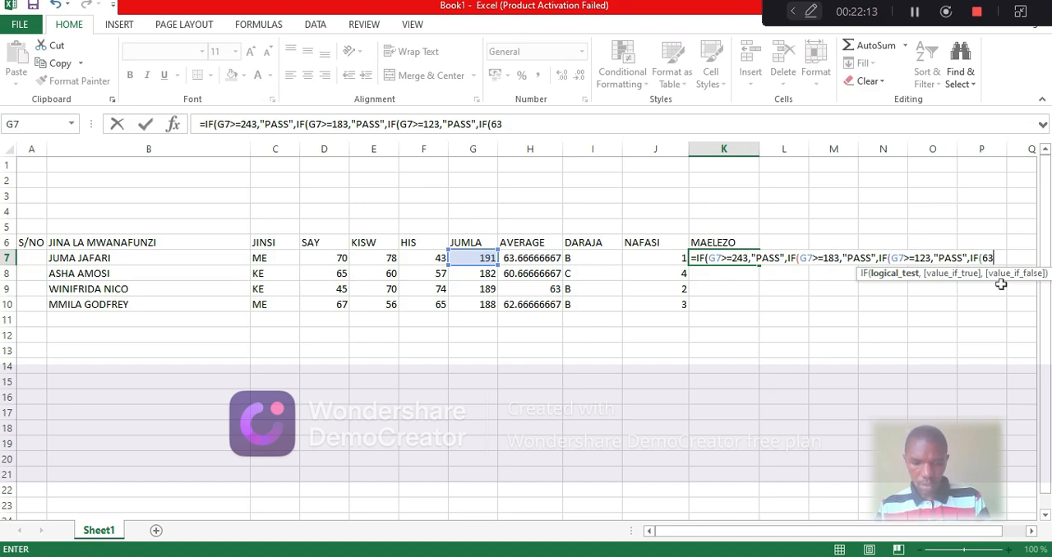
type(">=")
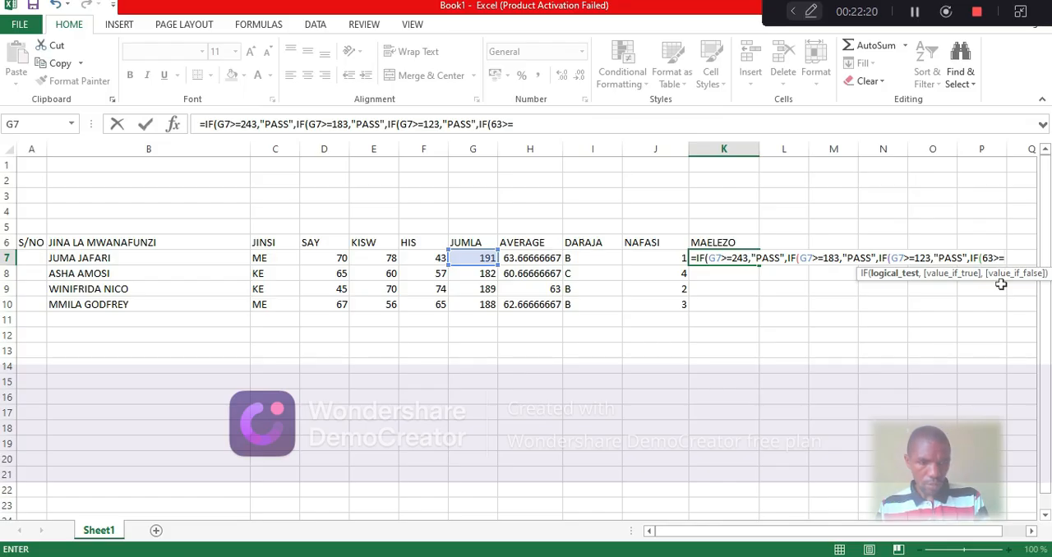
key("BackSpace")
key("BackSpace")
key("BackSpace")
key("BackSpace")
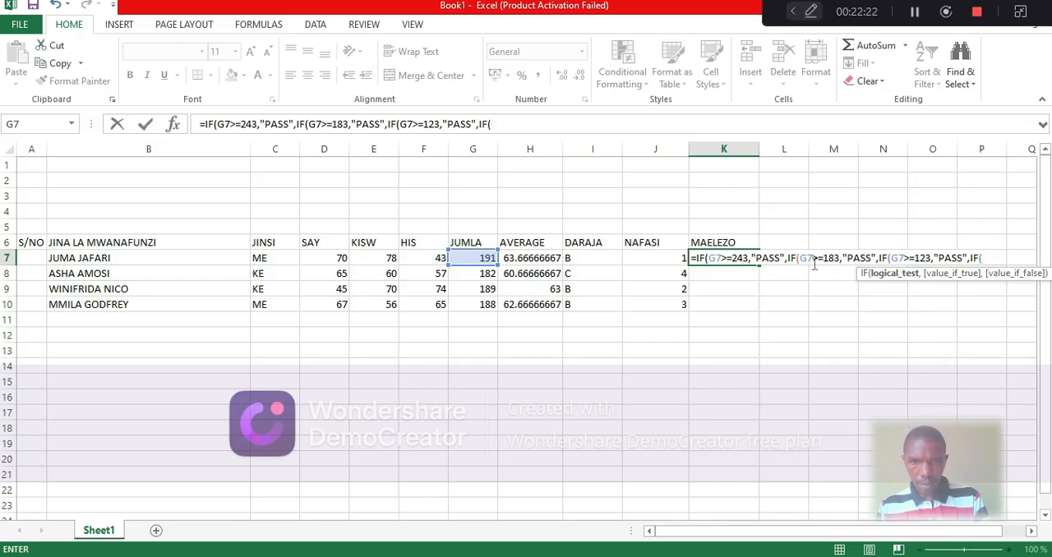
Set the fourth IF's logical test to G7>=63 and continue to its true argument
left_click(483, 259)
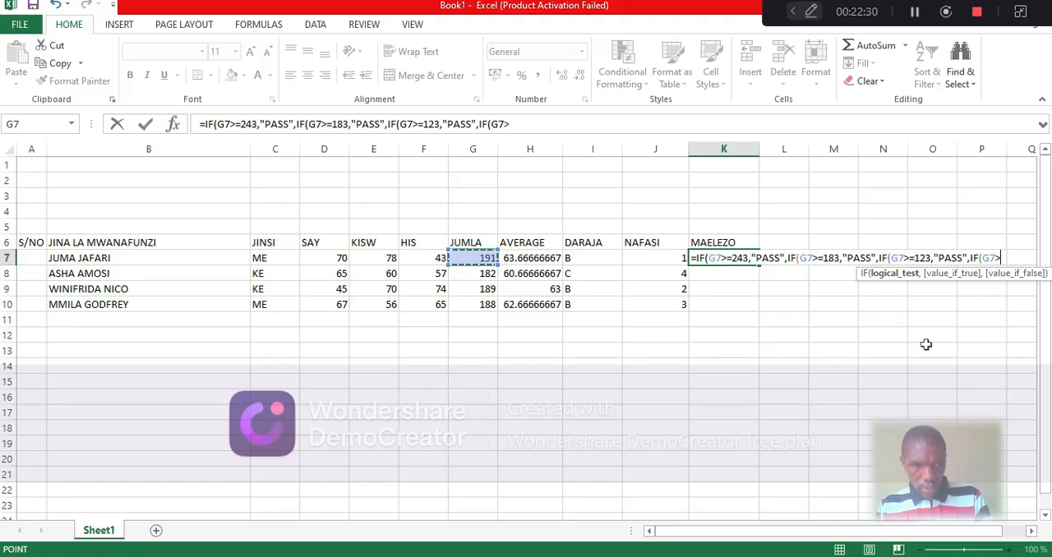
type(">")
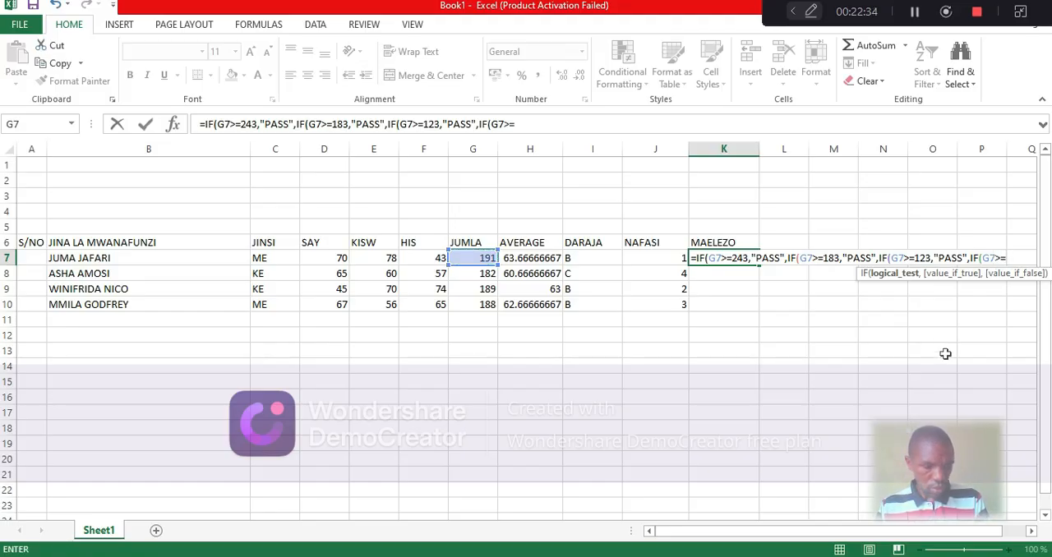
type("=123")
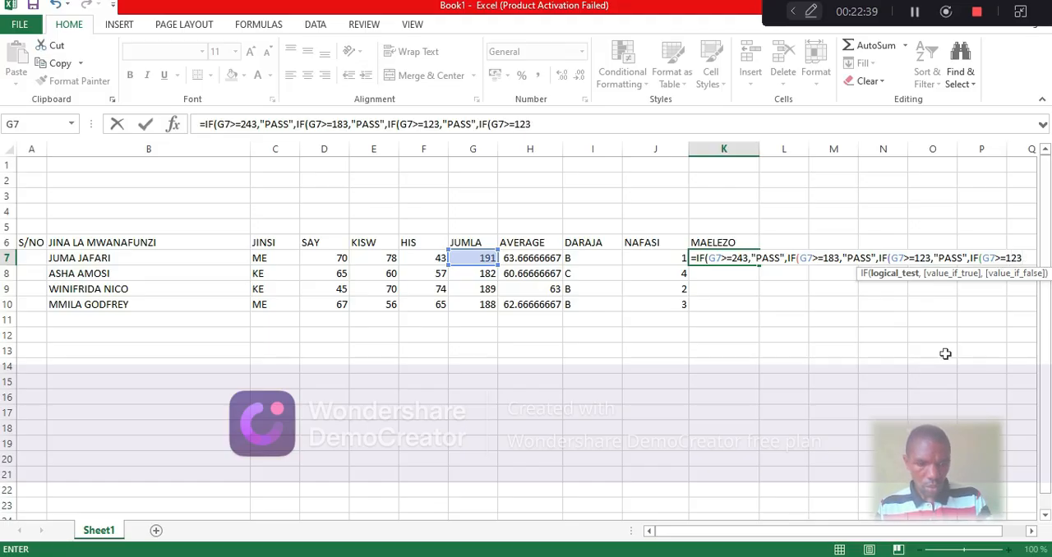
key("BackSpace")
key("BackSpace")
key("BackSpace")
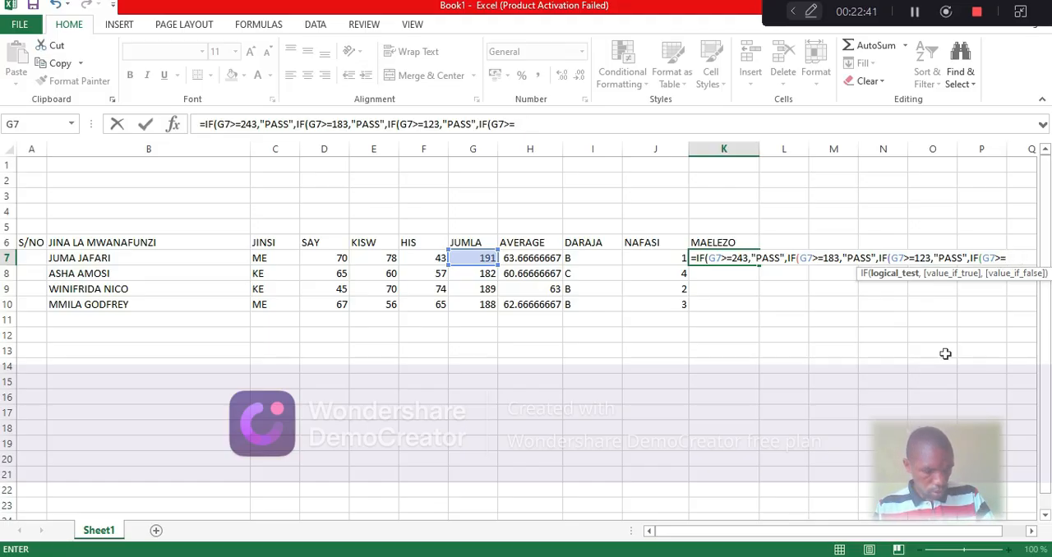
type("63")
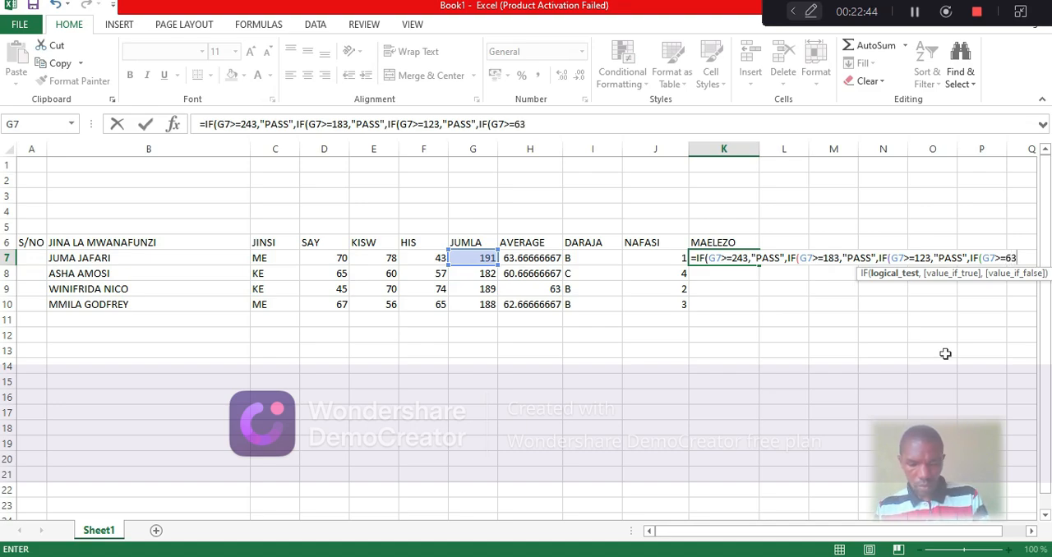
type(",")
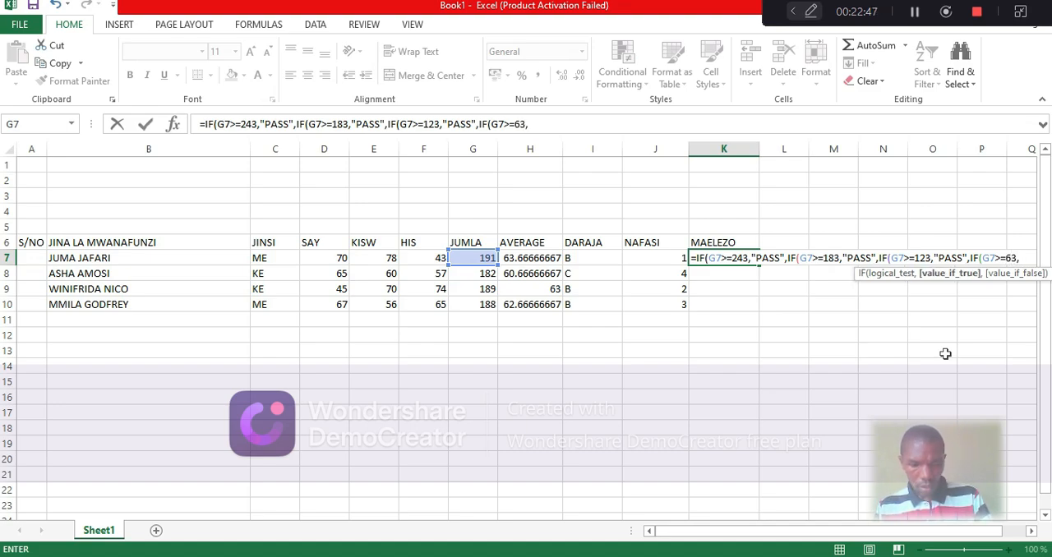
type("\"")
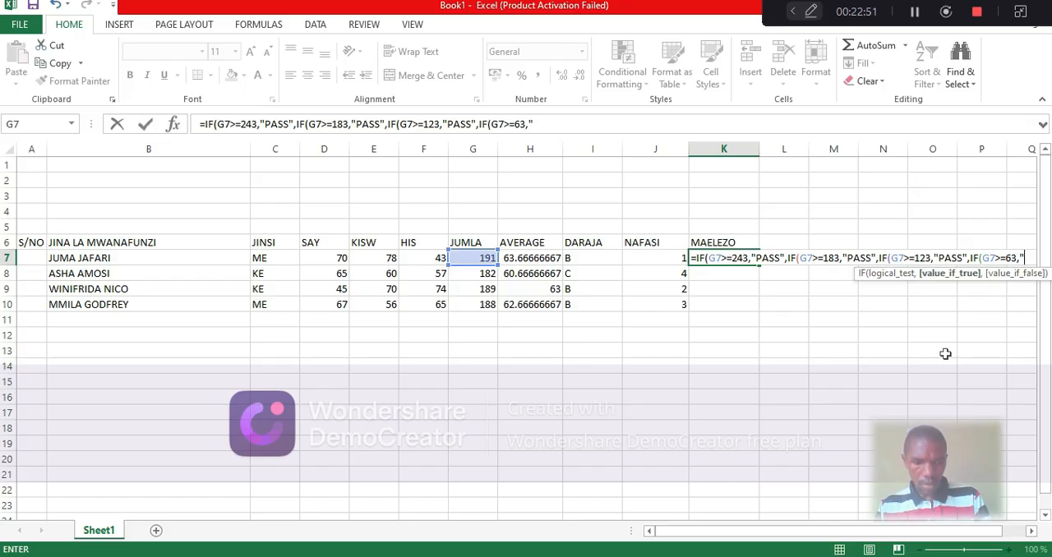
type("PASS")
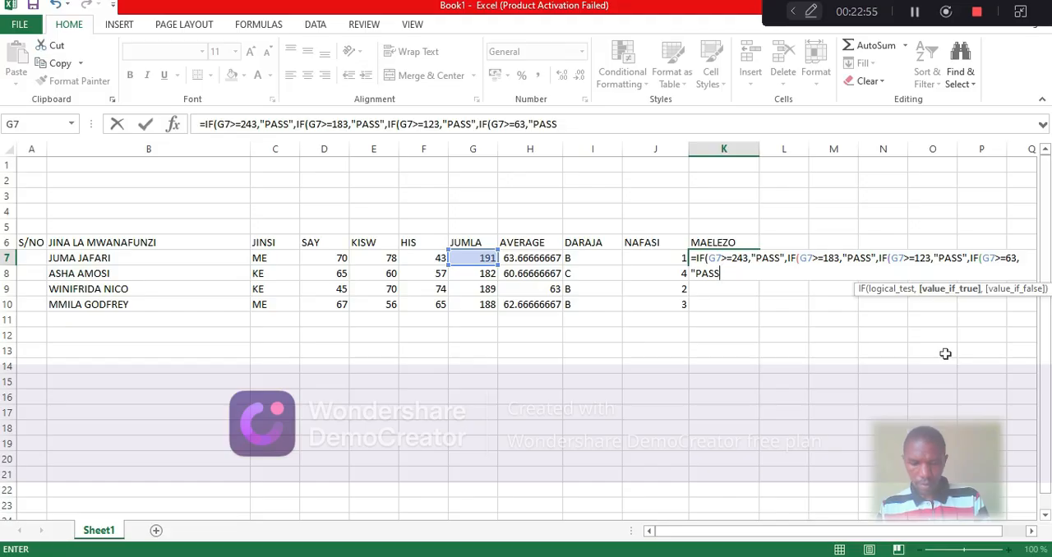
type("\"")
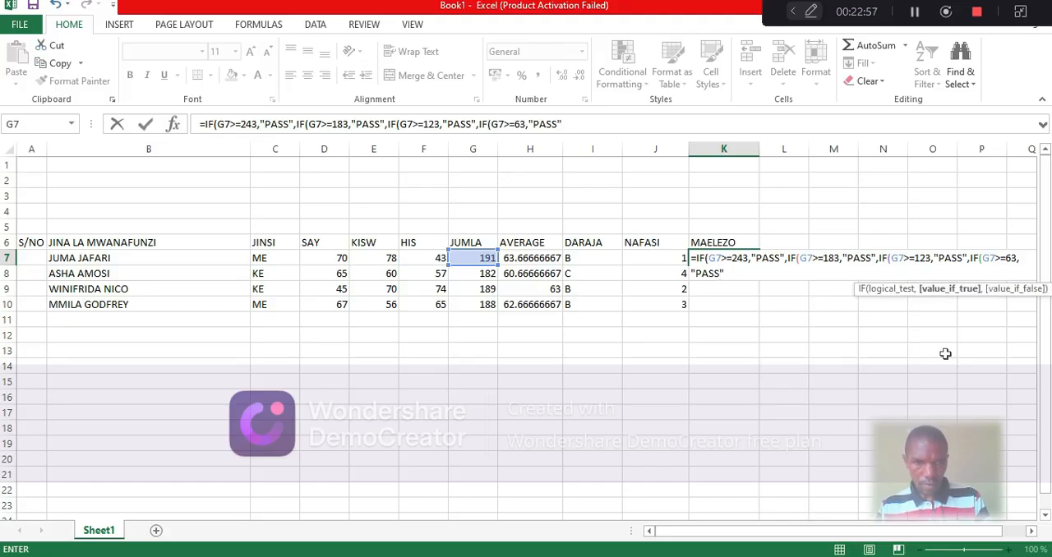
type(",")
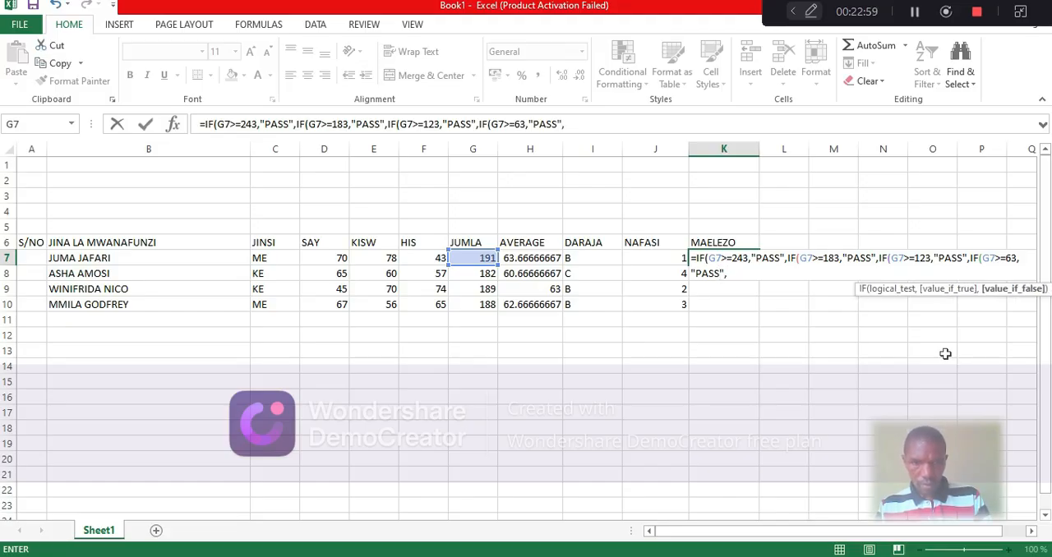
type("IF")
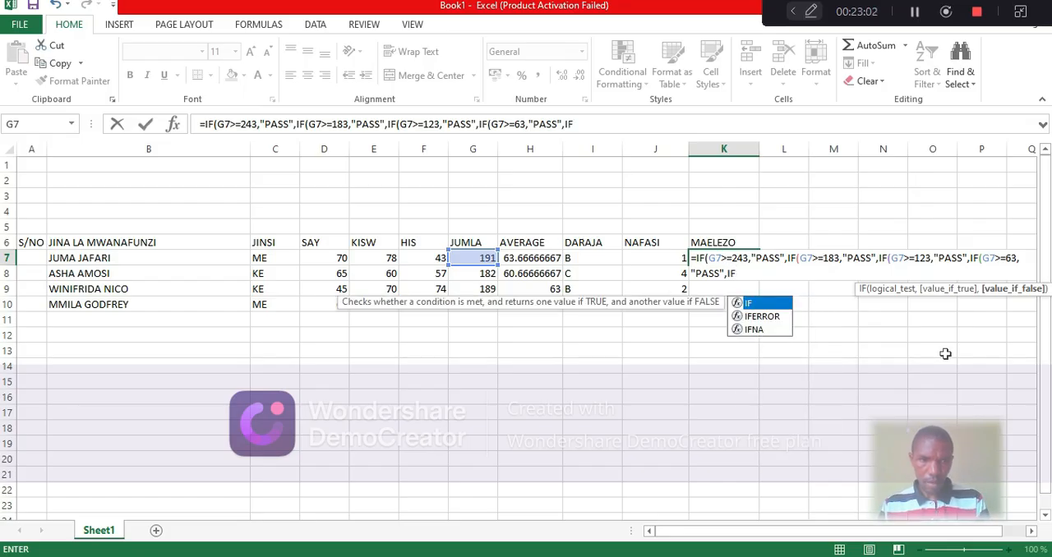
Nest a fifth IF in the K7 formula as the false argument, testing G7<=60
double_click(774, 305)
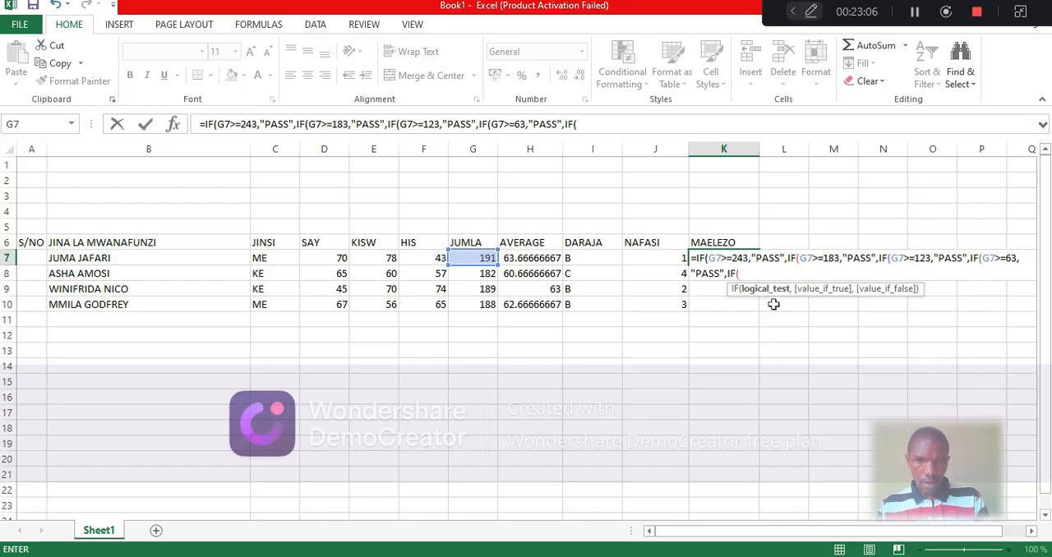
left_click(471, 257)
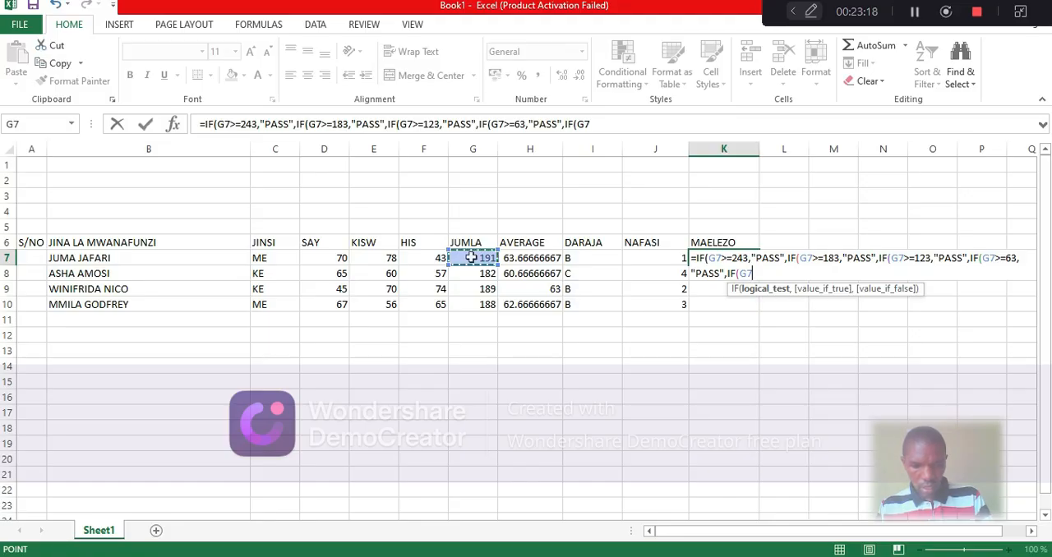
type("<")
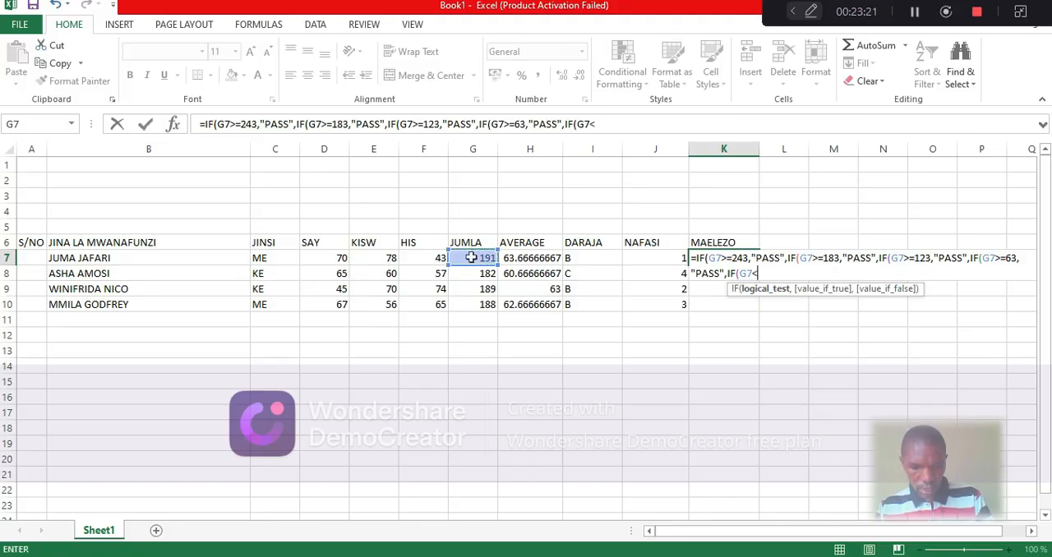
type("=")
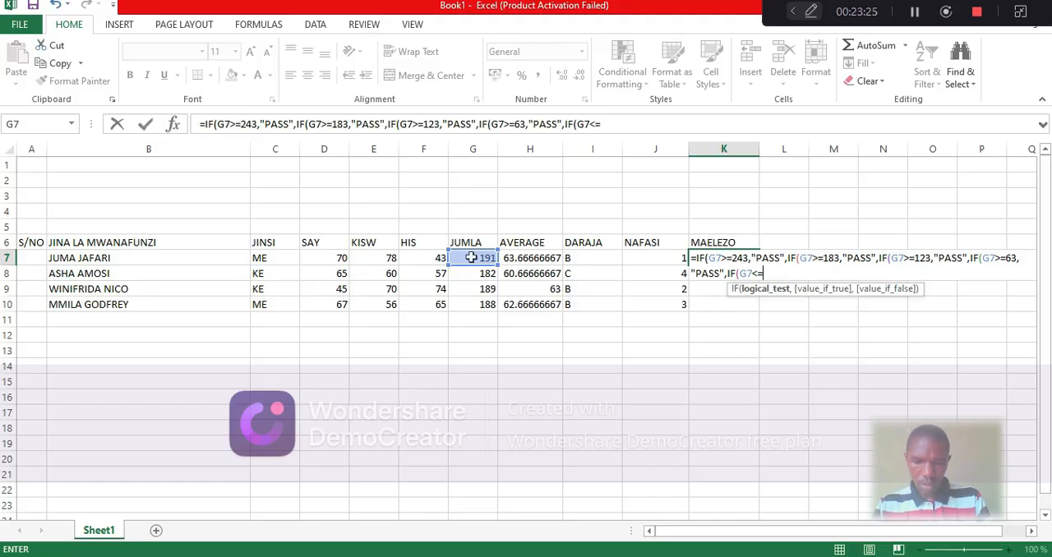
type("60")
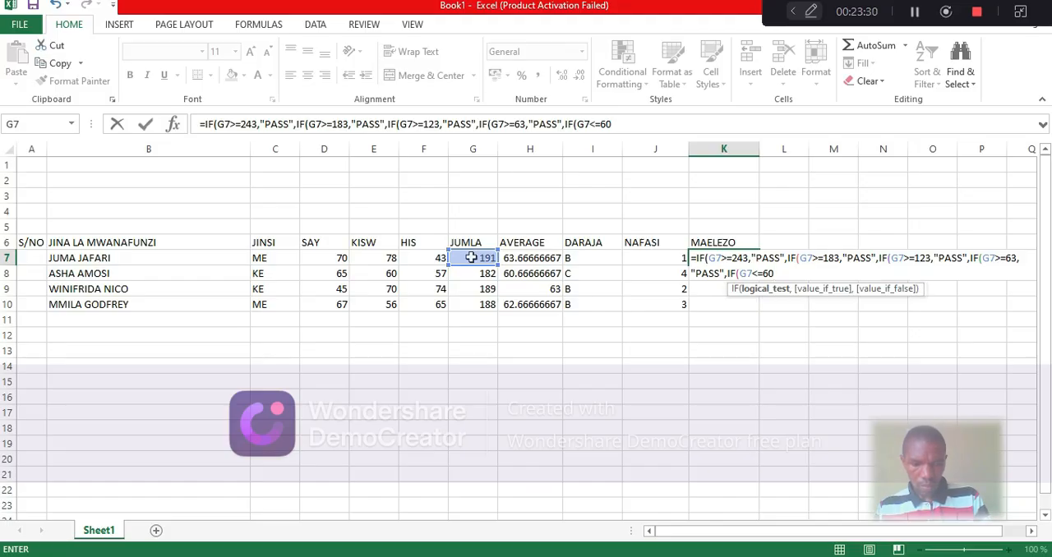
type(",")
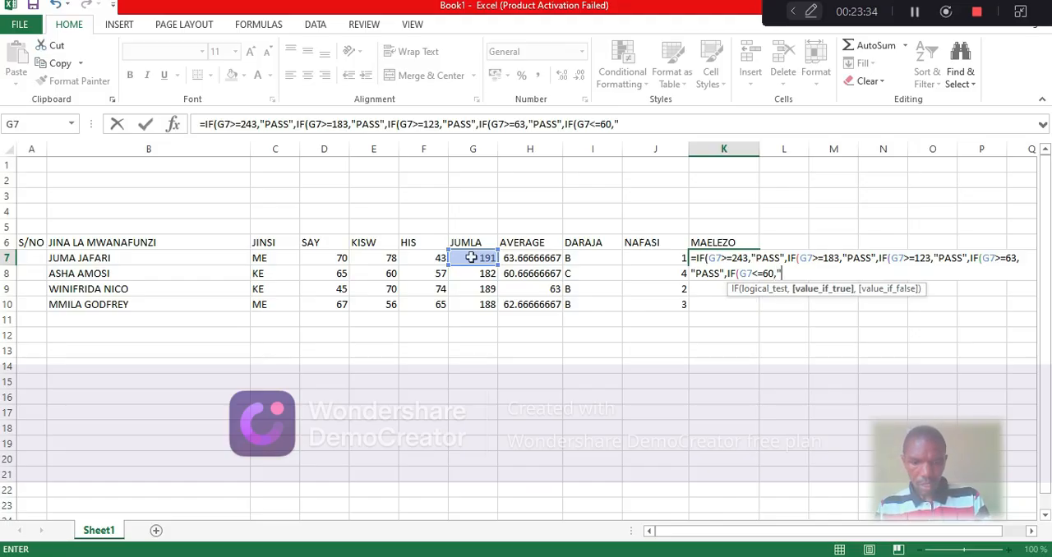
Set "FAIL" as the true result of the G7<=60 test, close all five IFs and enter the K7 formula
type("FAIL")
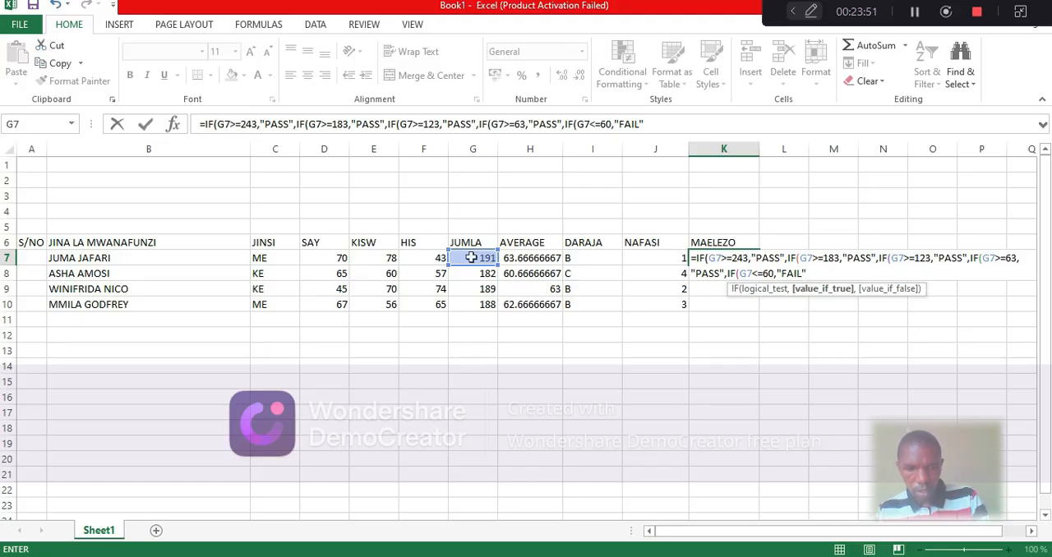
type(")))")
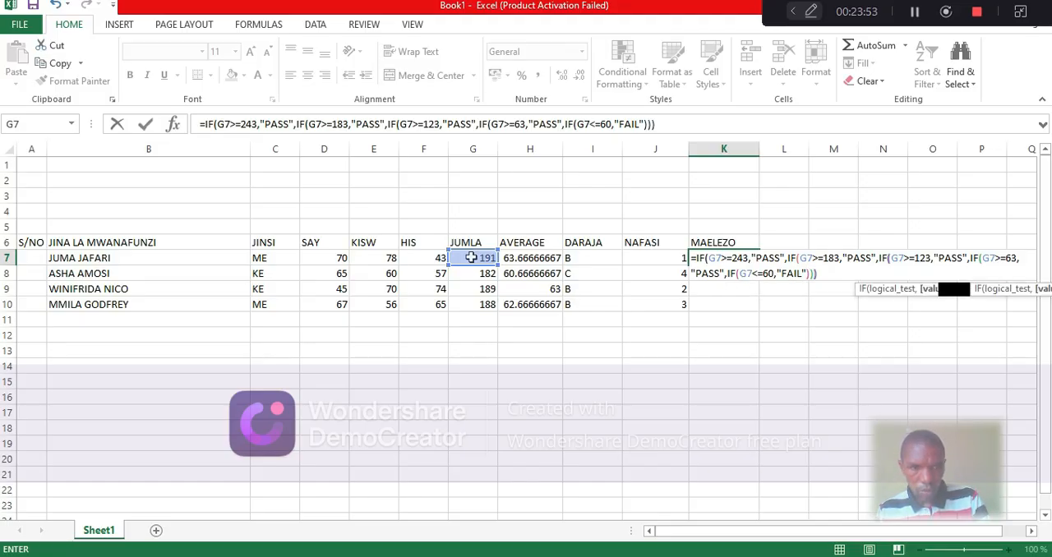
type("))")
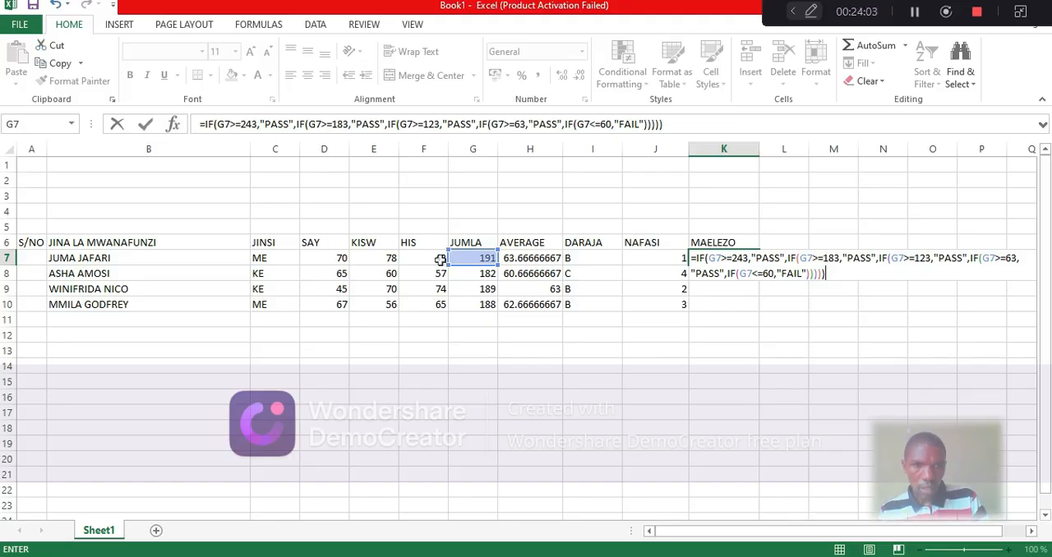
key("Return")
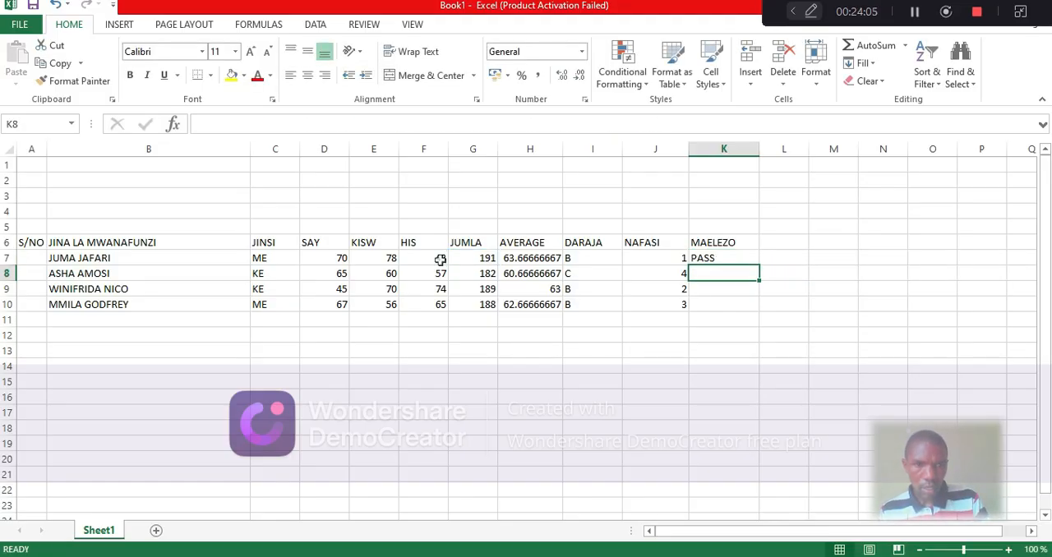
Fill the MAELEZO formula from K7 down to K10
left_click(730, 260)
left_click_drag(756, 265, 758, 308)
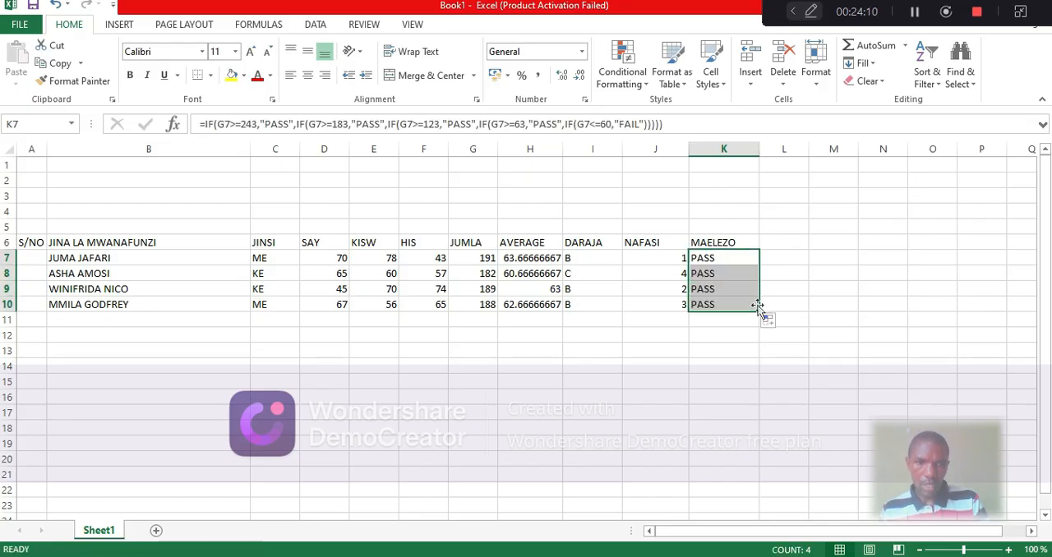
left_click(535, 385)
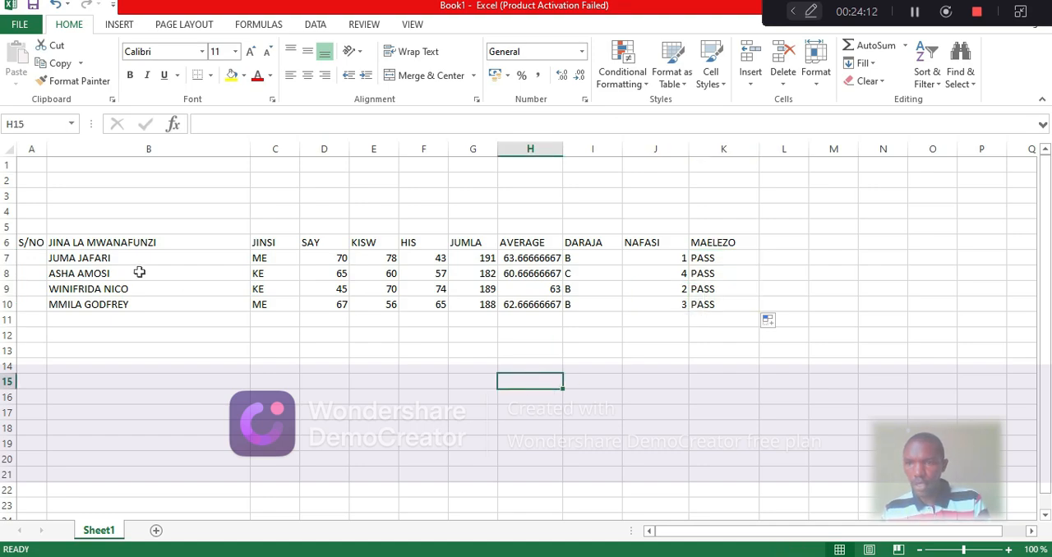
Apply All Borders to the results table range A5:K11
left_click(25, 228)
left_click_drag(24, 227, 720, 326)
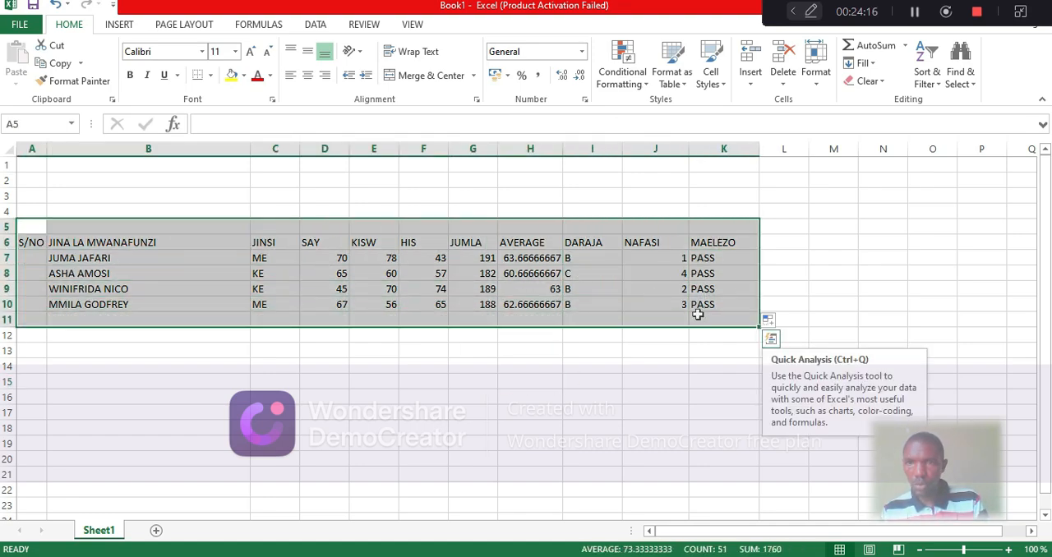
left_click(210, 76)
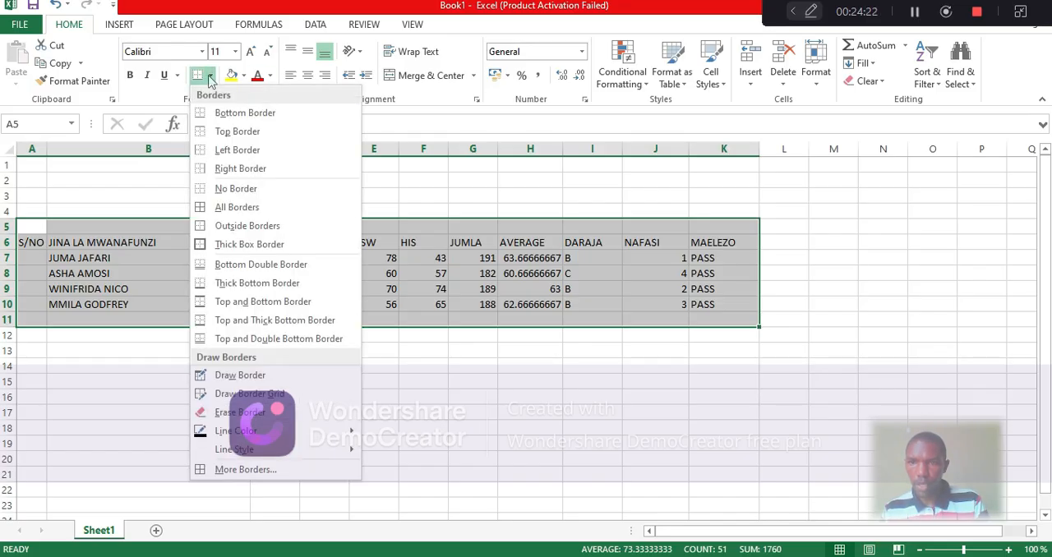
left_click(234, 209)
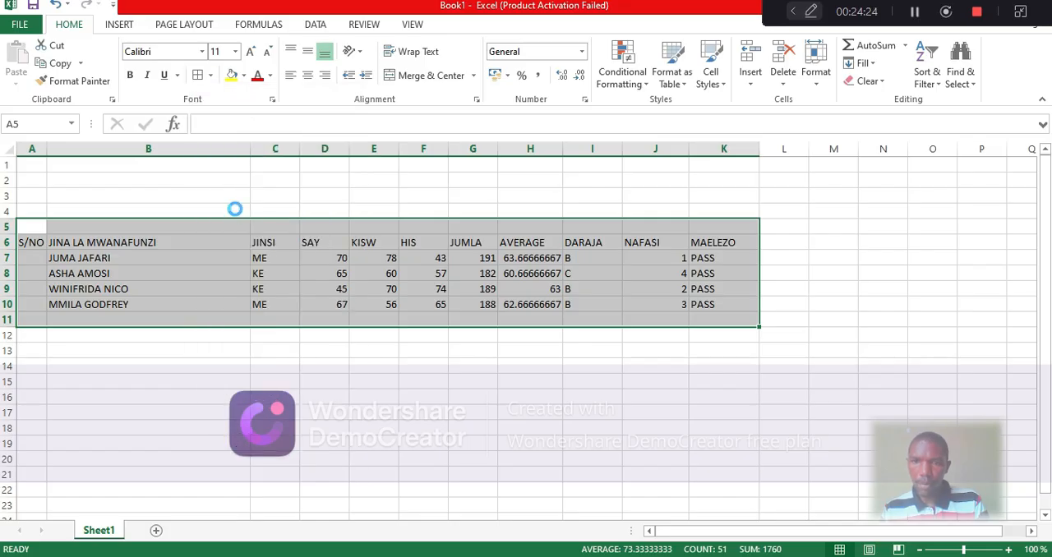
left_click(403, 367)
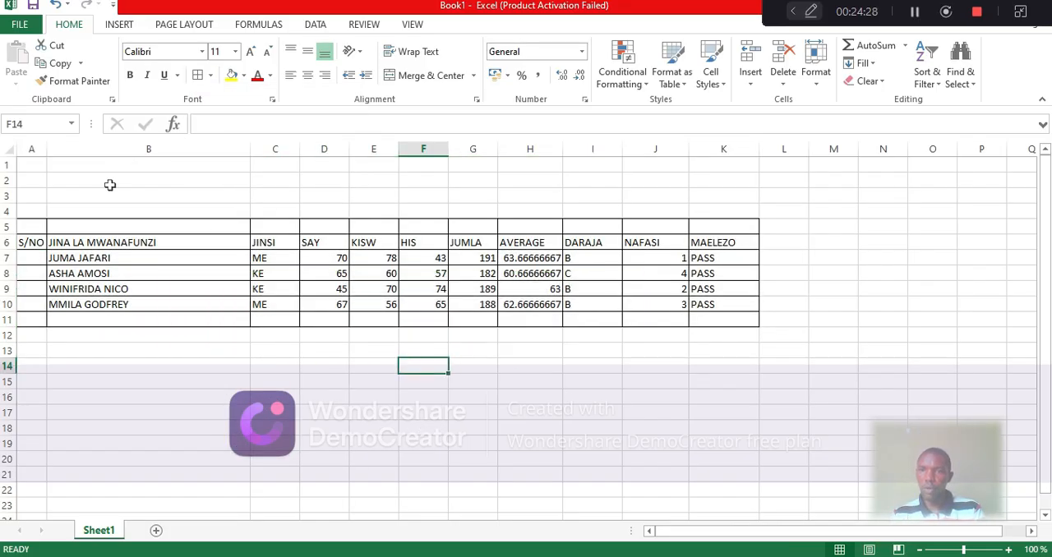
Enter the heading "MATOKEO YA DARASA LA SITA MWEZI YA SITA 2026" in B3 and shift it toward column C with leading spaces
left_click(165, 193)
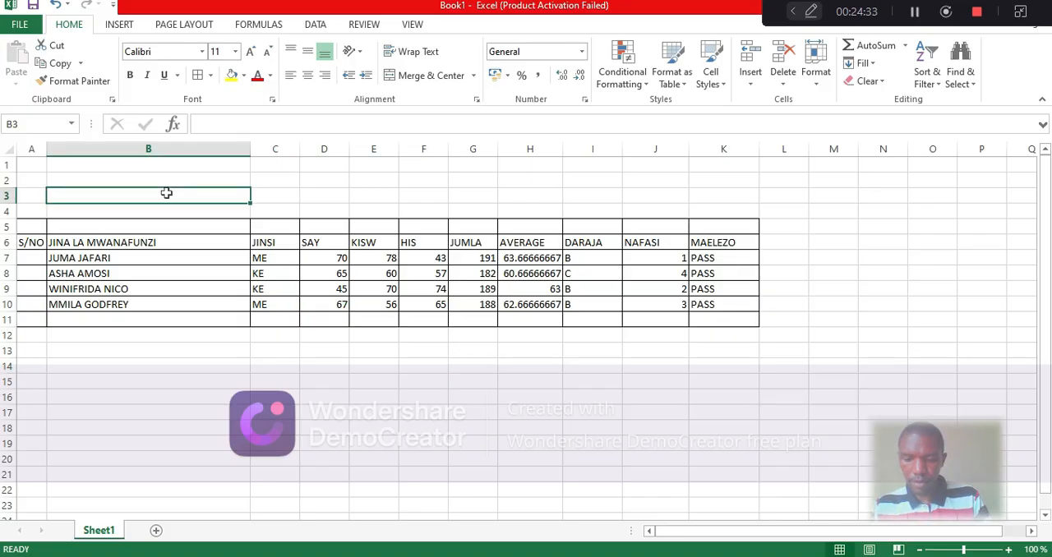
type("MA")
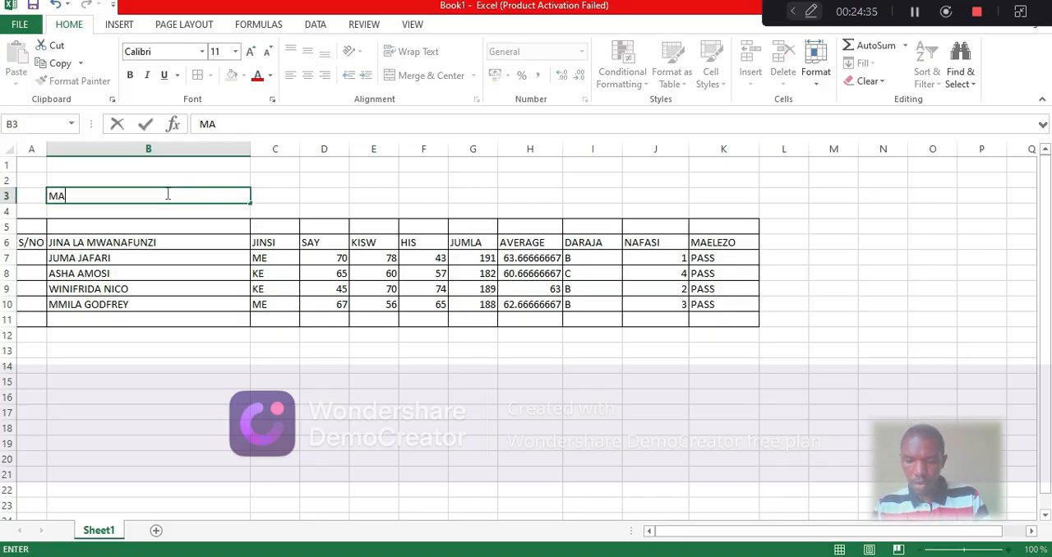
type("TOKEO")
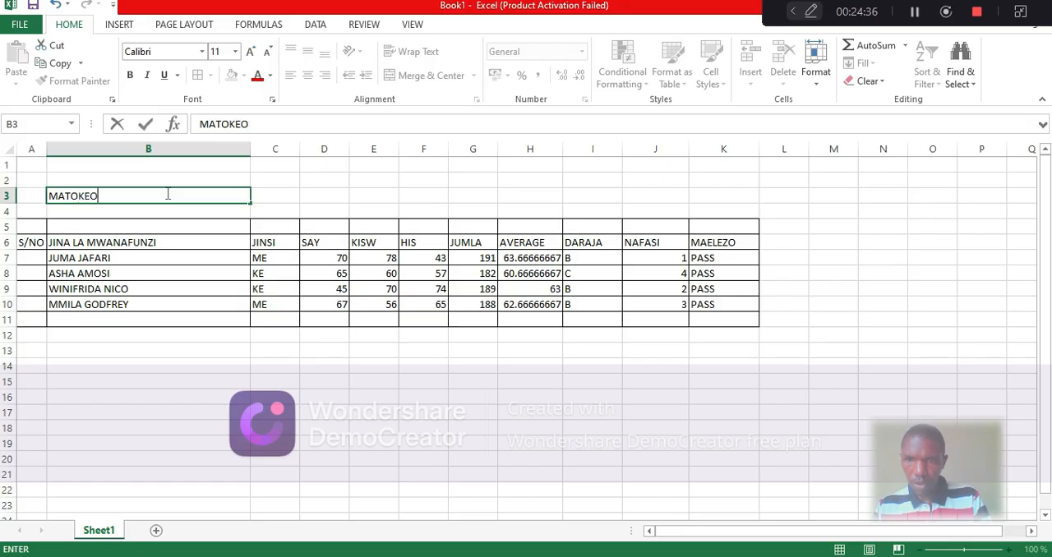
type(" YA ")
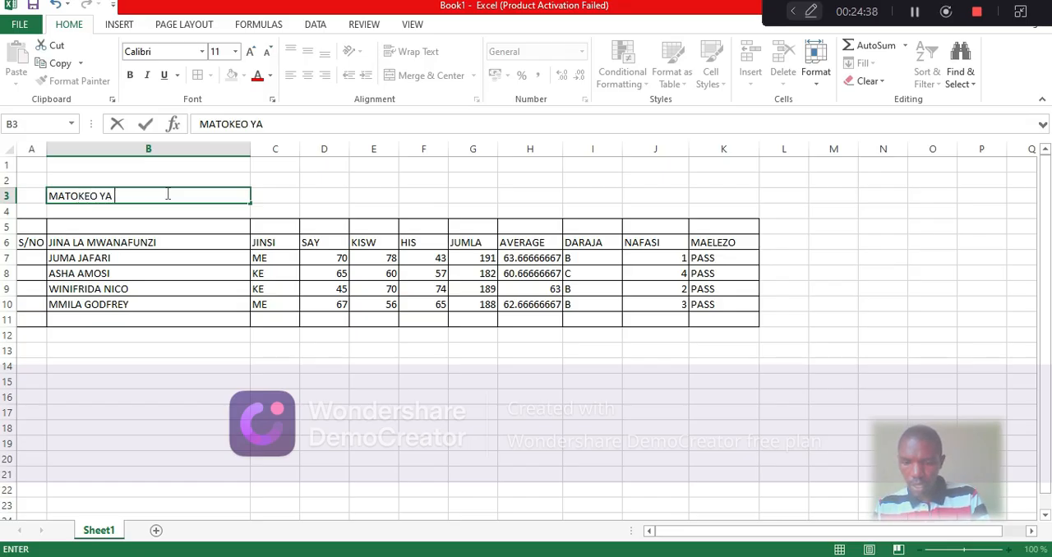
type("DARASA")
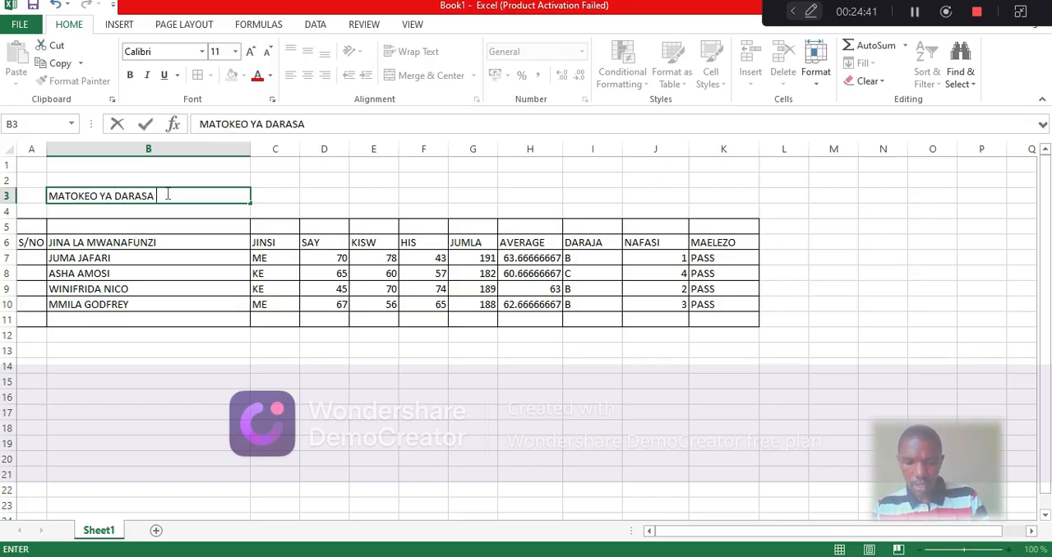
type(" LA SITA")
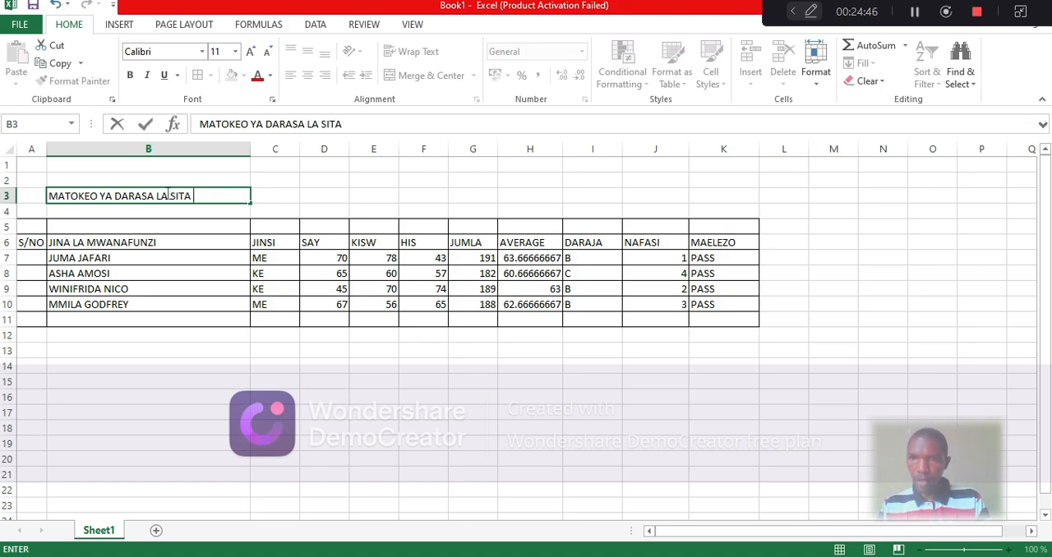
type("MWE")
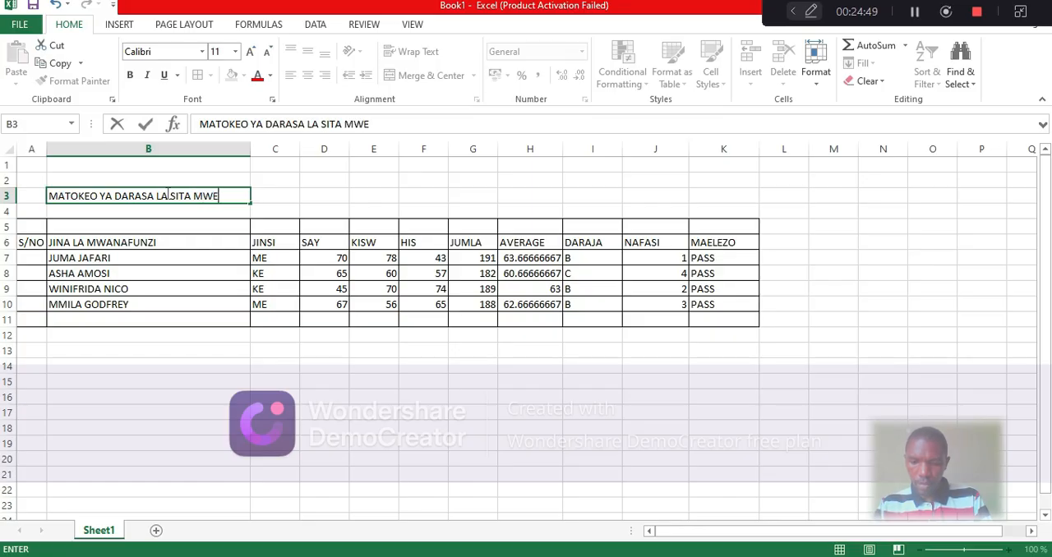
type("ZI YA")
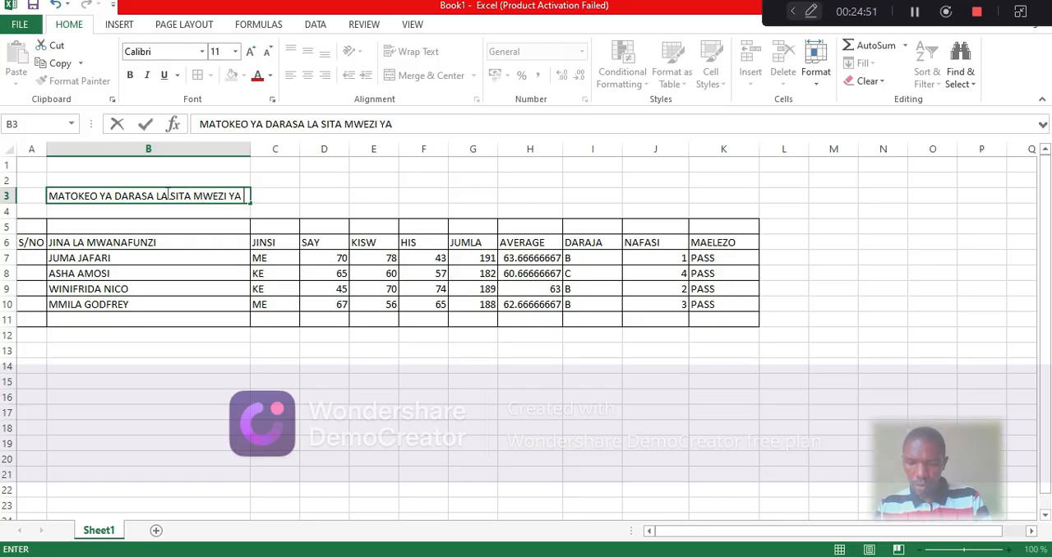
type(" SI")
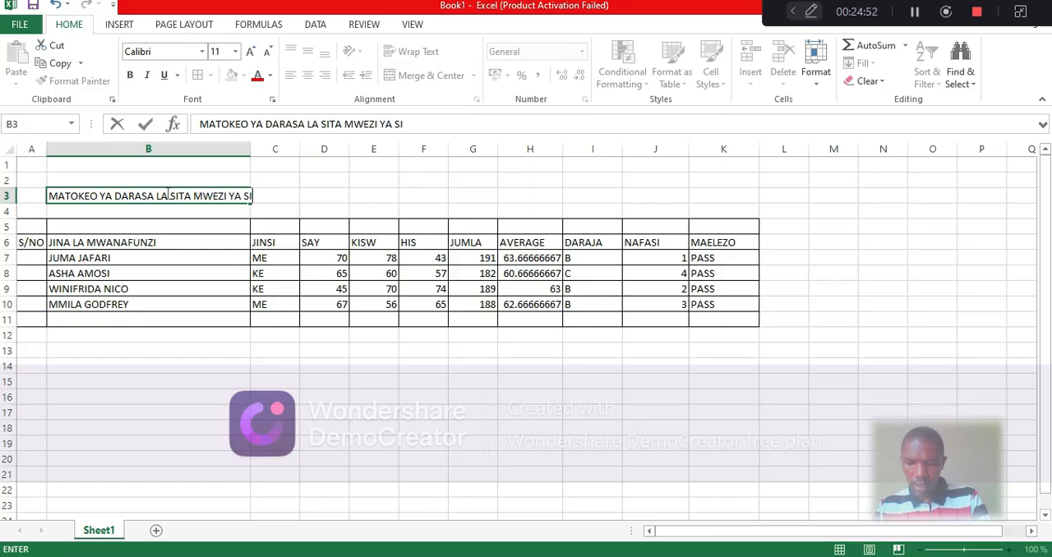
type("TA 202")
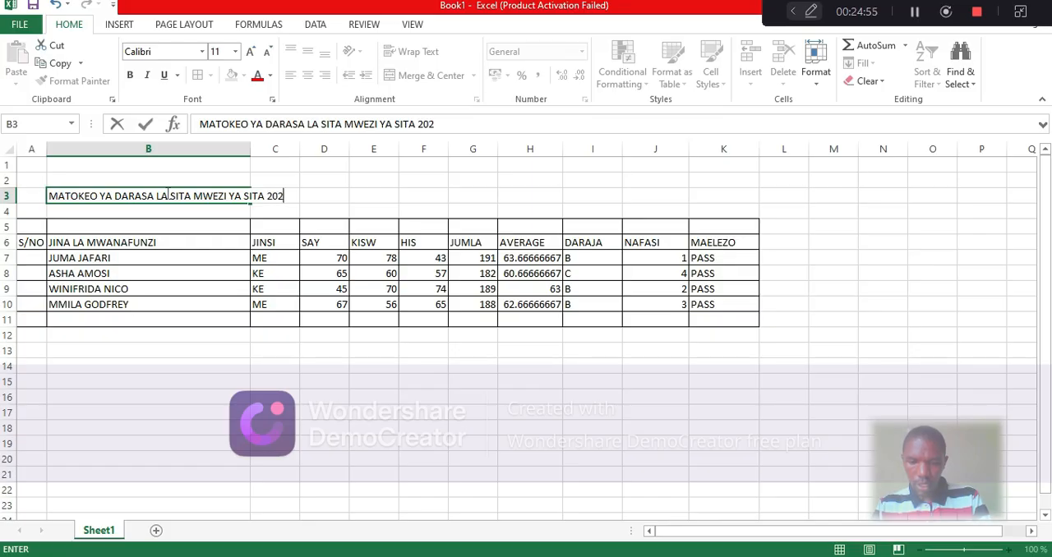
type("6")
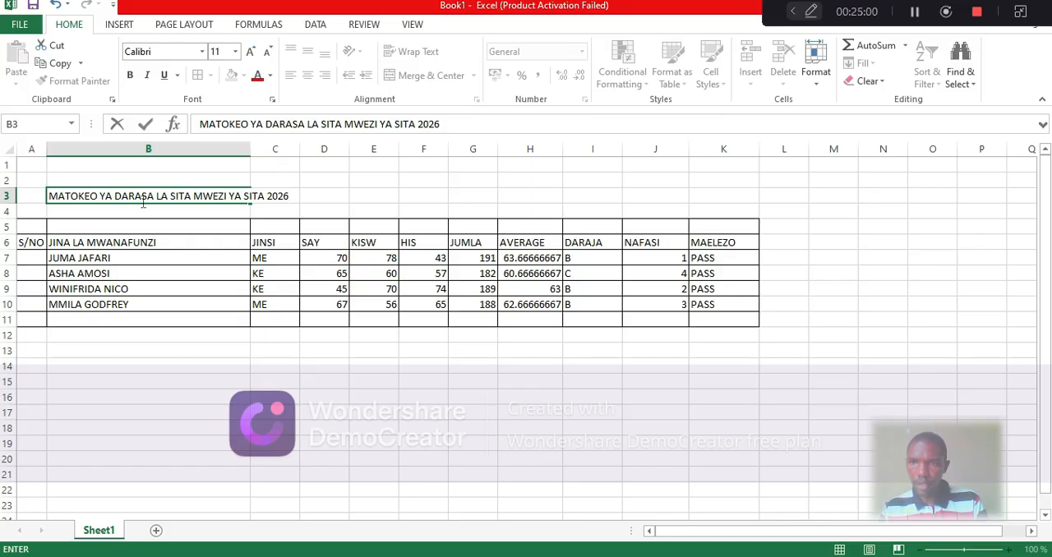
left_click(50, 196)
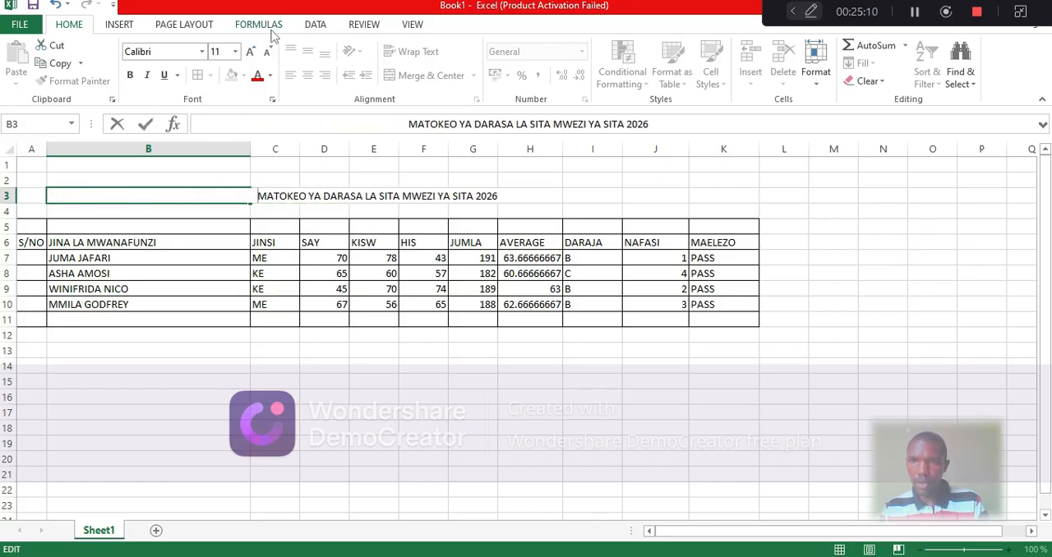
Try to set the font size of the B3 heading to 26
left_click(235, 51)
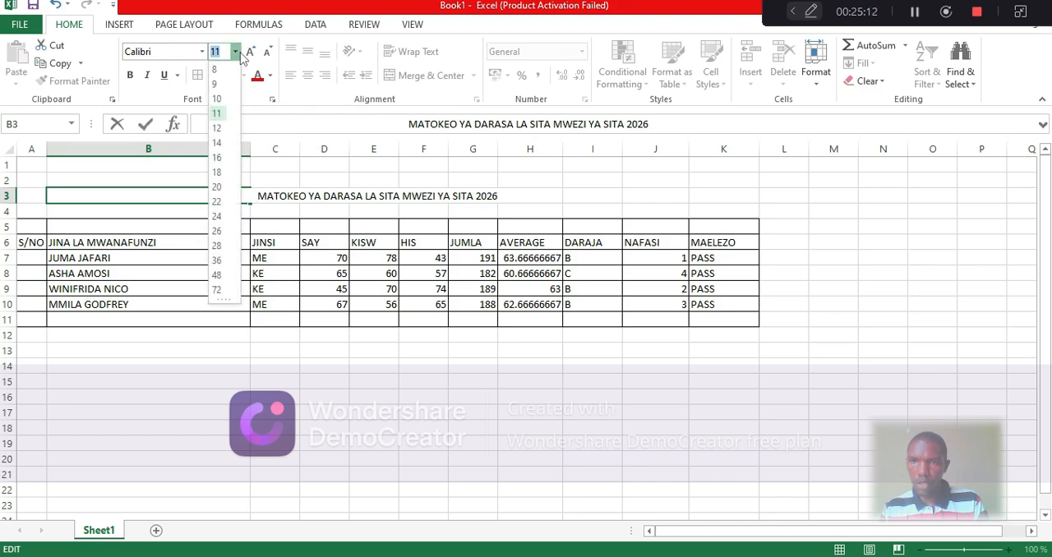
left_click(235, 51)
left_click(235, 51)
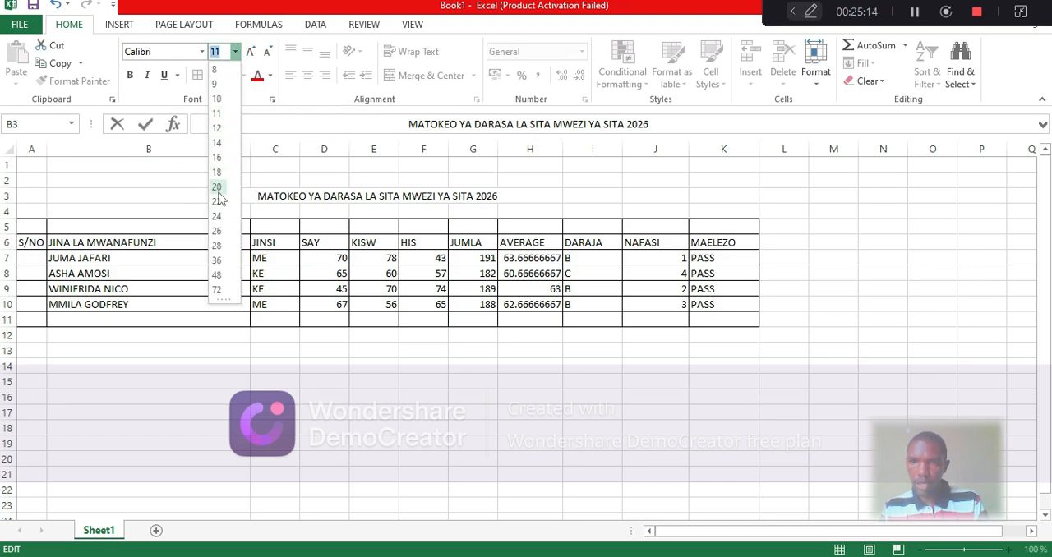
left_click(217, 231)
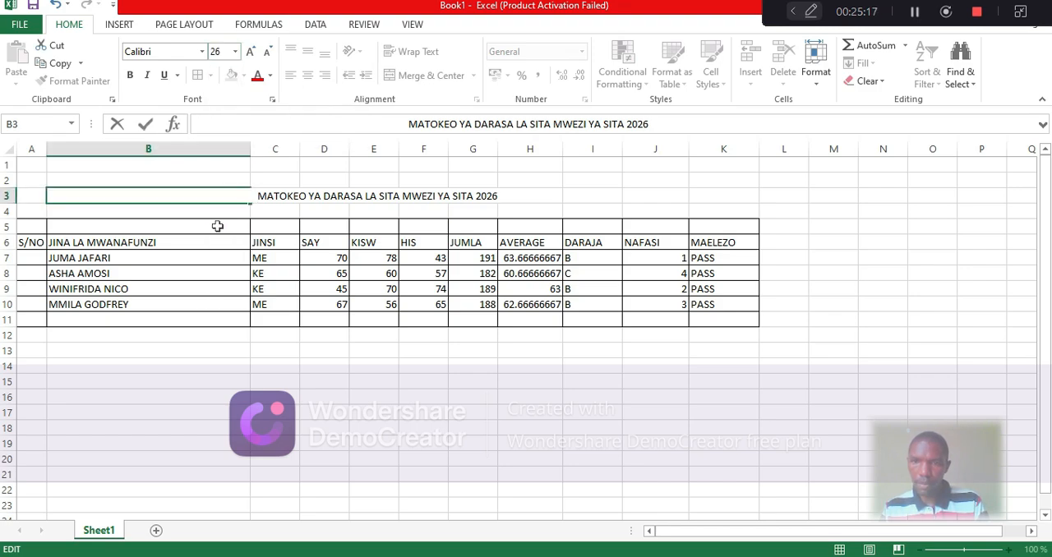
Set the font size of the whole heading text in B3 to 20
left_click_drag(258, 195, 519, 201)
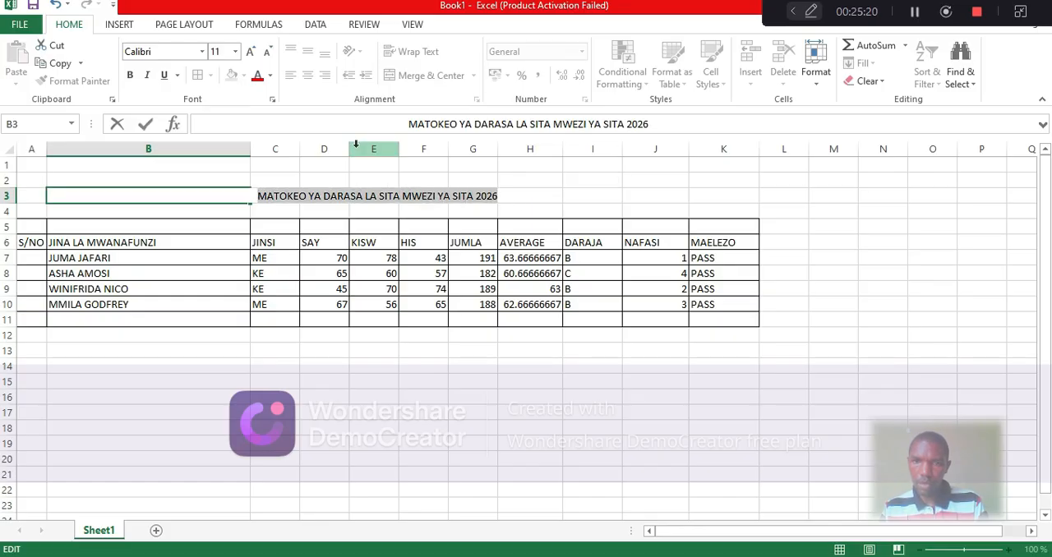
left_click(235, 51)
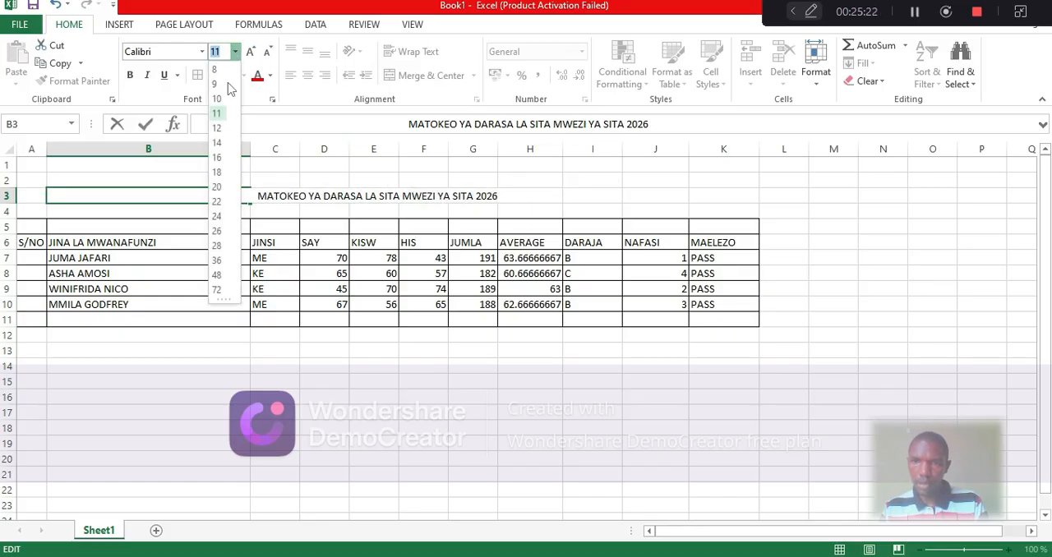
left_click(217, 189)
Remove some leading spaces from the B3 heading so it sits centred above the results table, and commit the cell
left_click(254, 190)
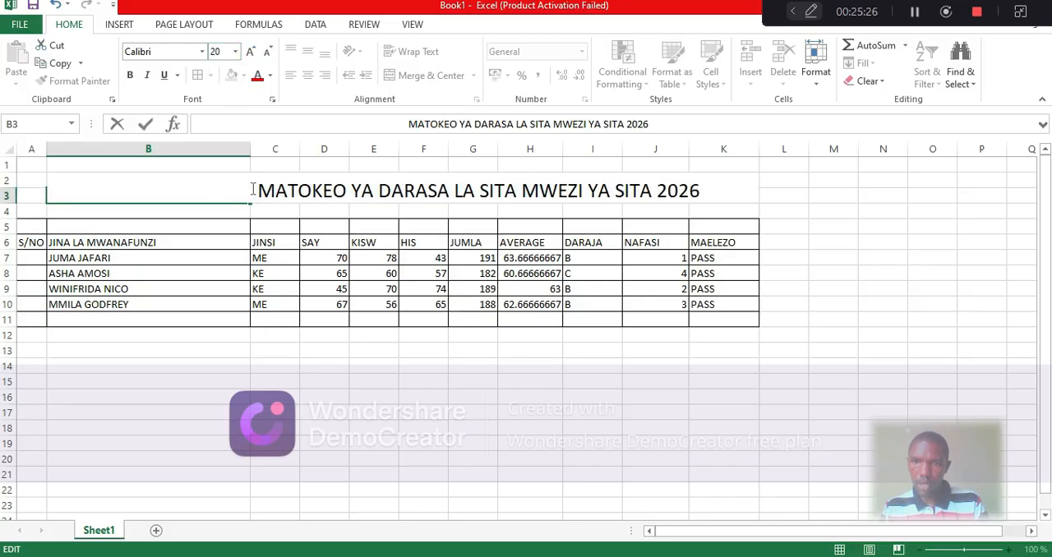
key("BackSpace")
key("BackSpace")
key("BackSpace")
key("BackSpace")
key("BackSpace")
key("BackSpace")
key("BackSpace")
key("BackSpace")
key("BackSpace")
key("BackSpace")
key("BackSpace")
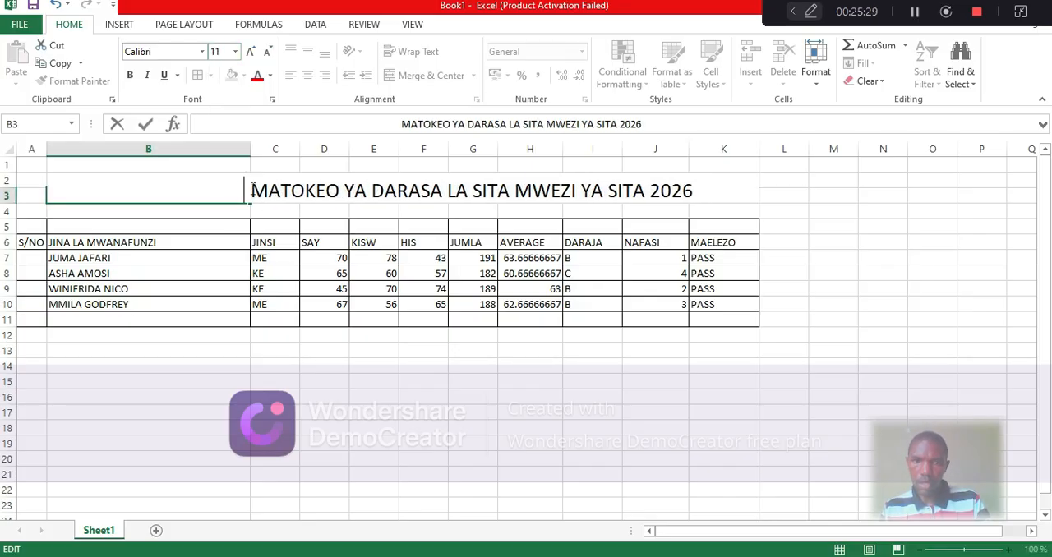
key("BackSpace")
key("BackSpace")
key("BackSpace")
key("BackSpace")
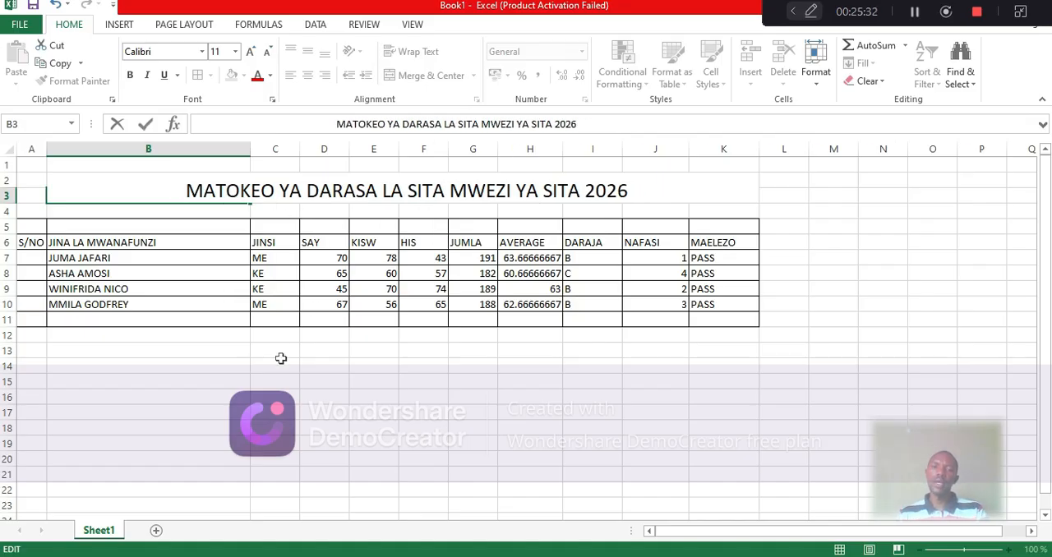
left_click(453, 353)
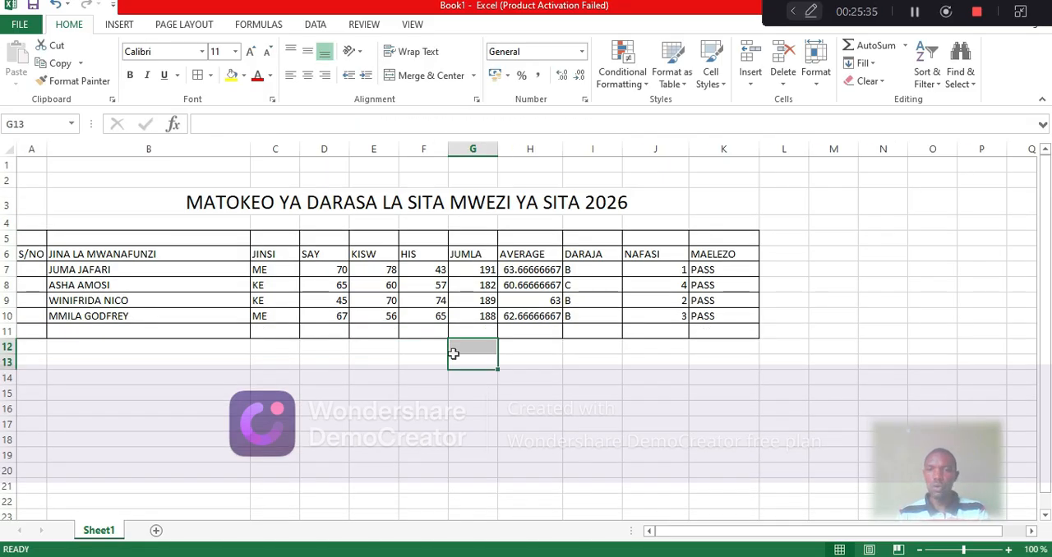
left_click(373, 393)
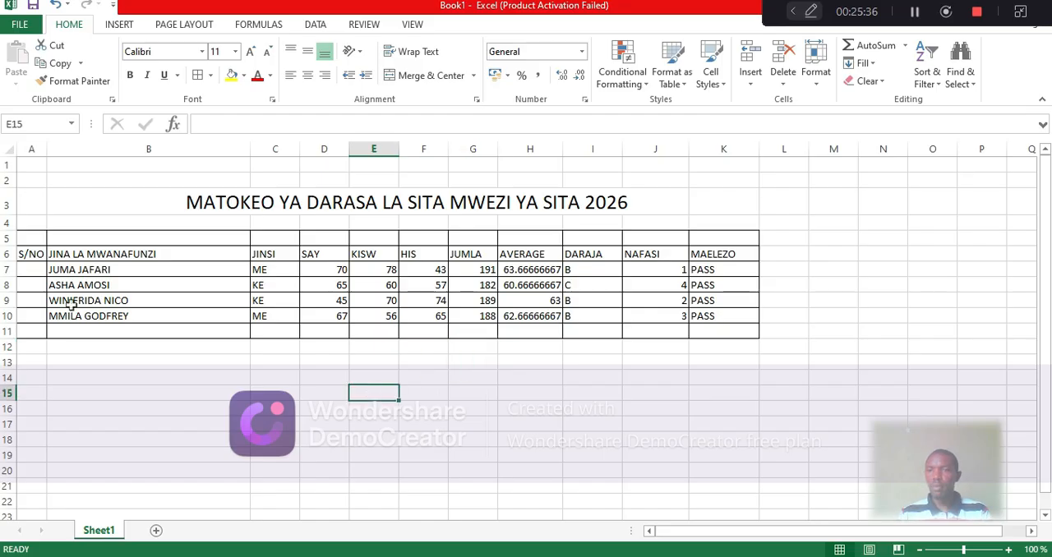
Narrow the NAFASI column J slightly
left_click(30, 270)
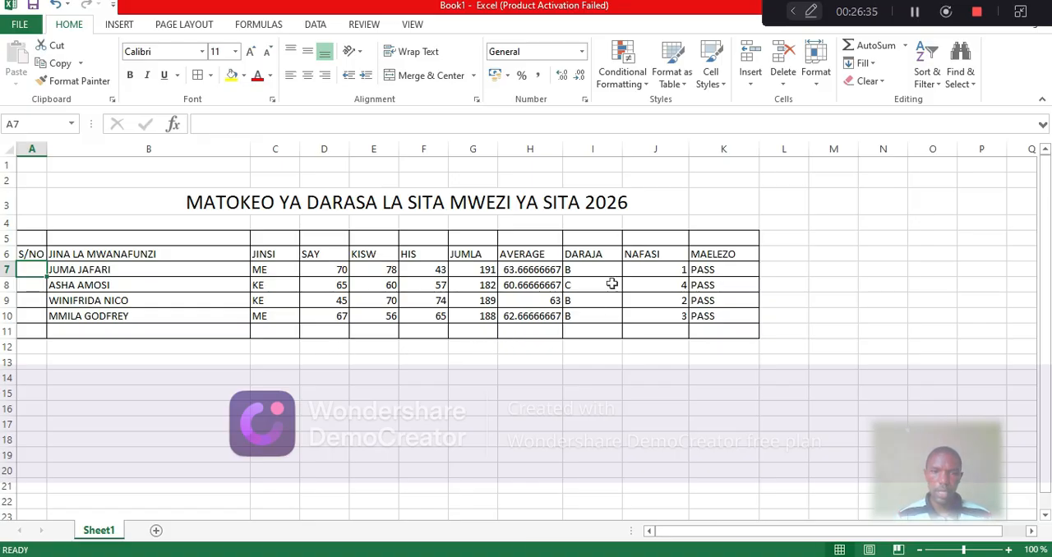
left_click_drag(689, 149, 674, 151)
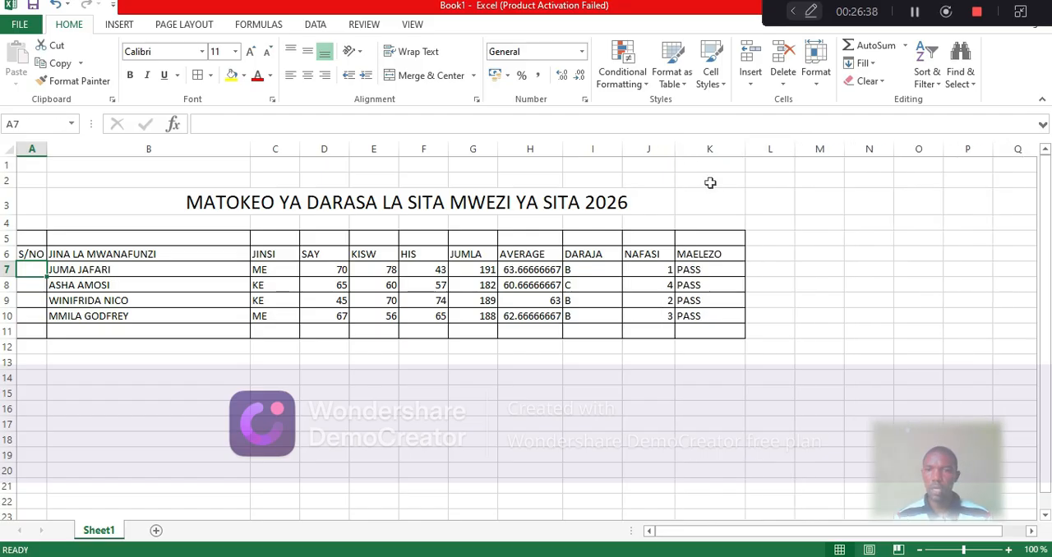